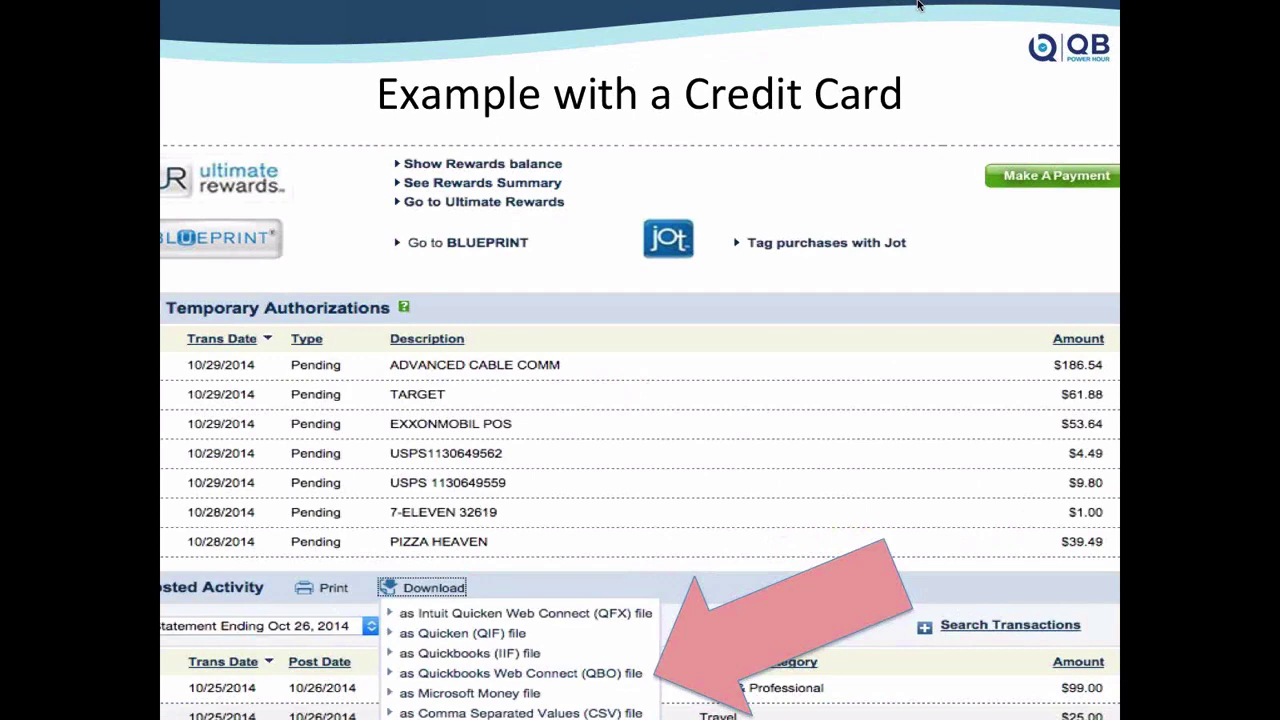
key(Right)
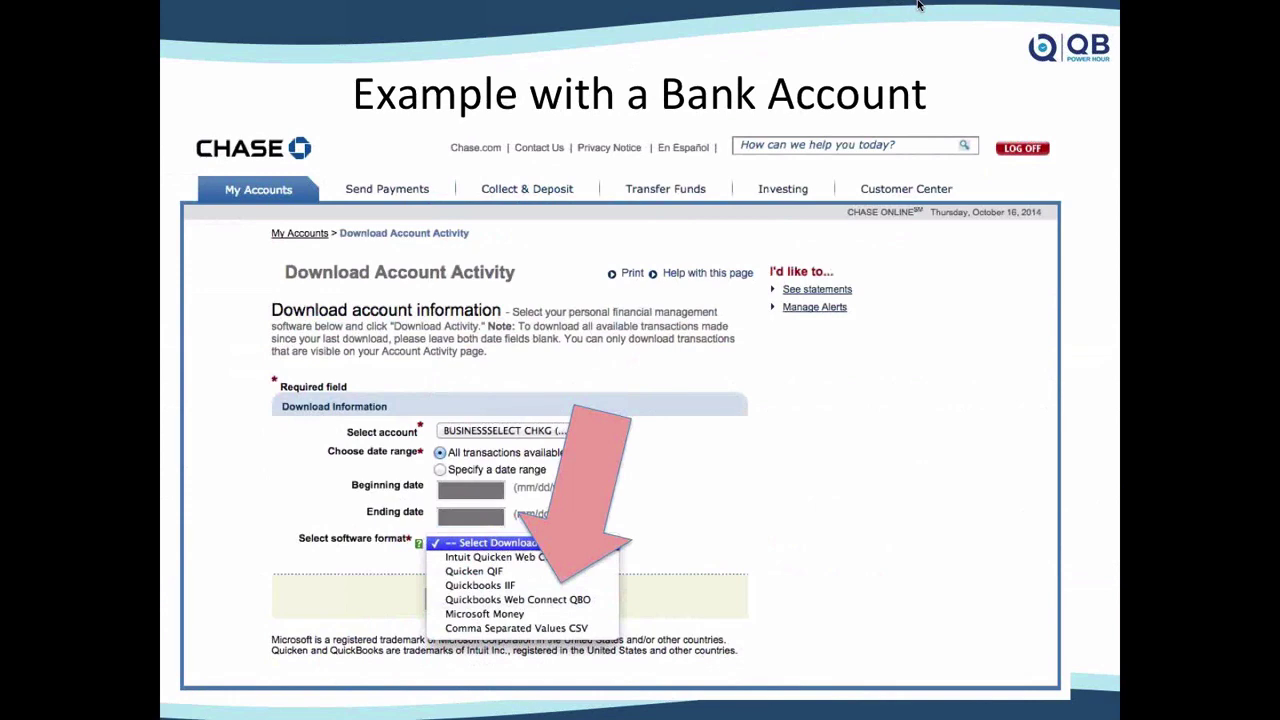
key(Left)
key(Right)
key(Right)
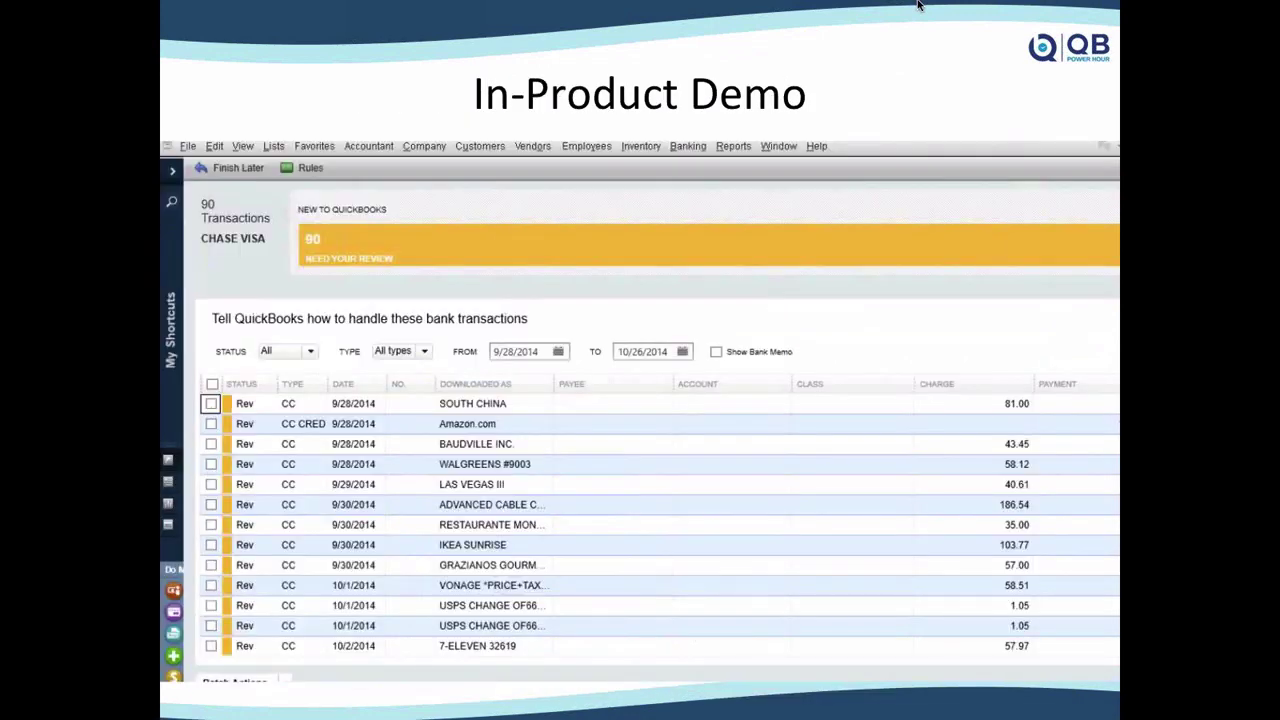
Switch to the VMware Fusion desktop, open the BANK FEEDS DATA folder and select BANK ACCOUNT.QBO.
key(ctrl+Up)
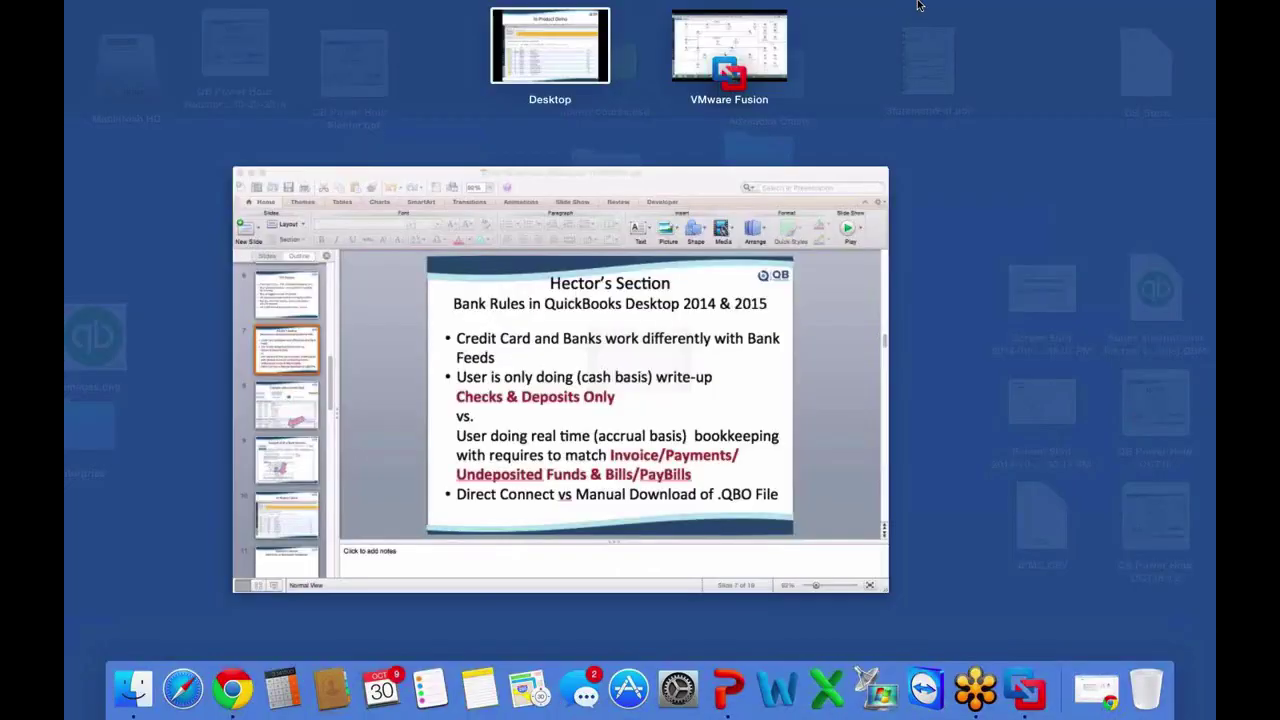
click(735, 49)
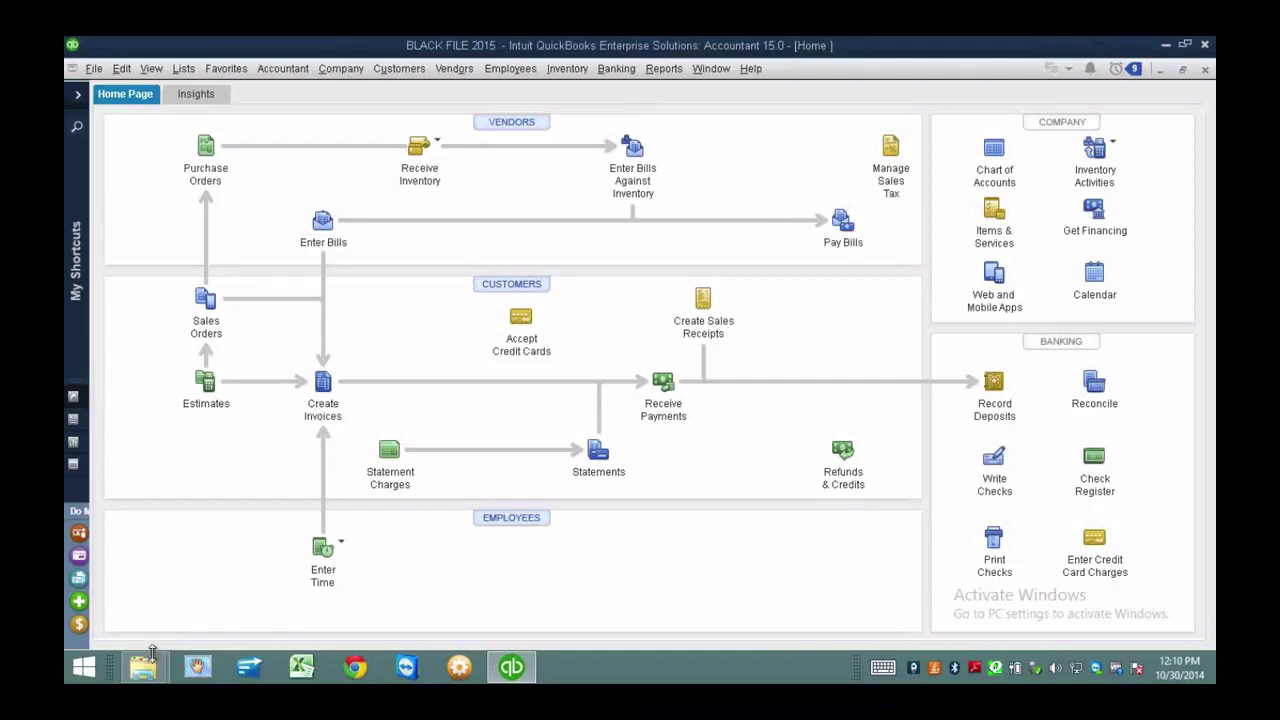
mouse_move(145, 662)
click(350, 562)
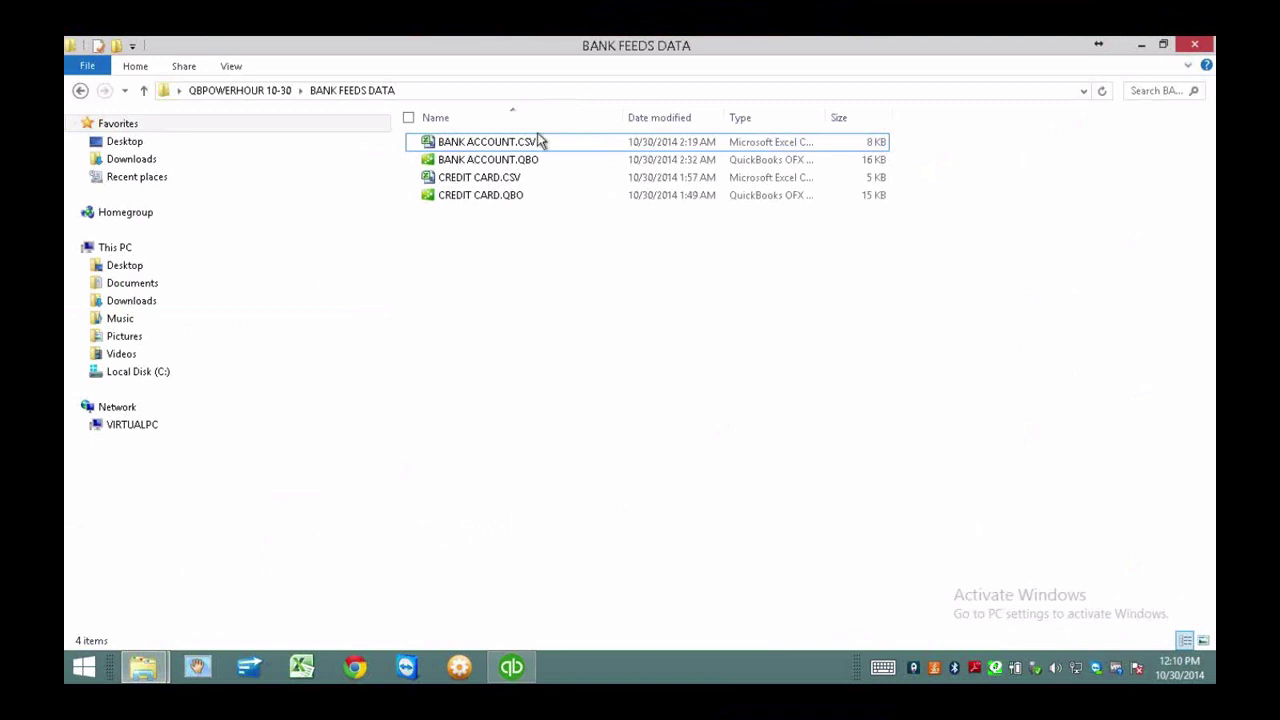
click(510, 159)
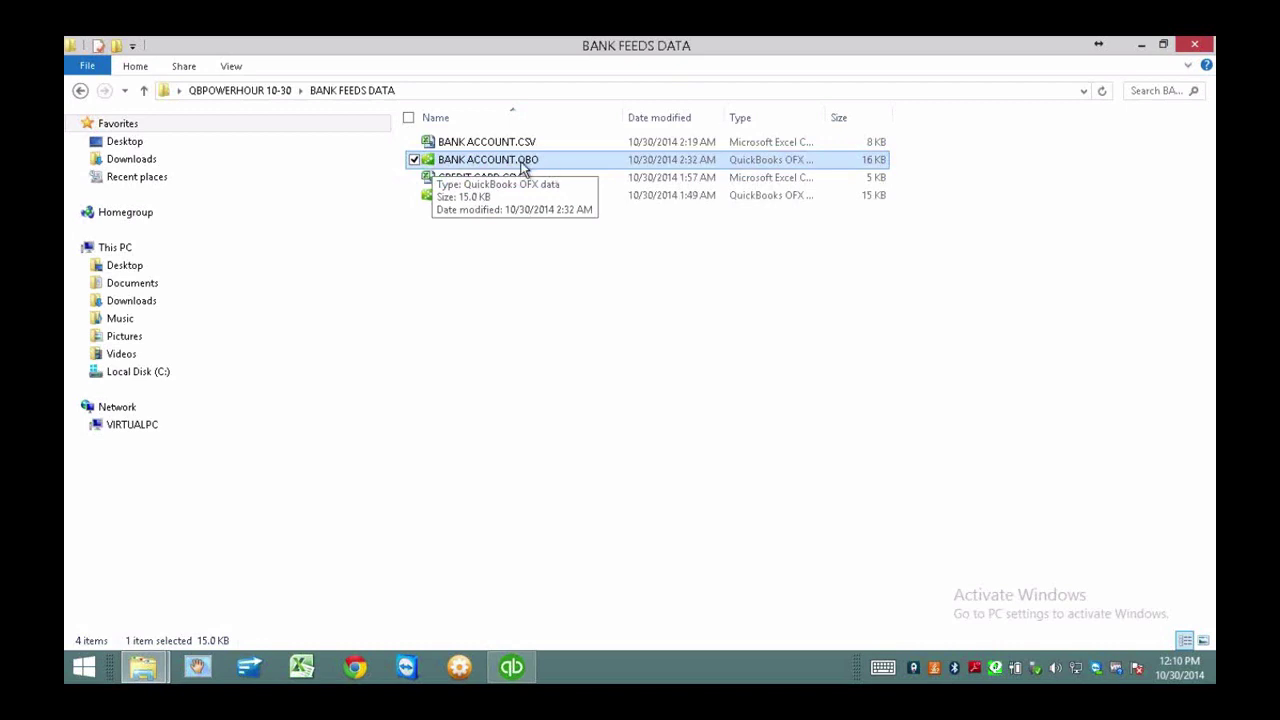
Launch Notepad and move its window aside so the files in the BANK FEEDS DATA folder stay accessible.
click(91, 672)
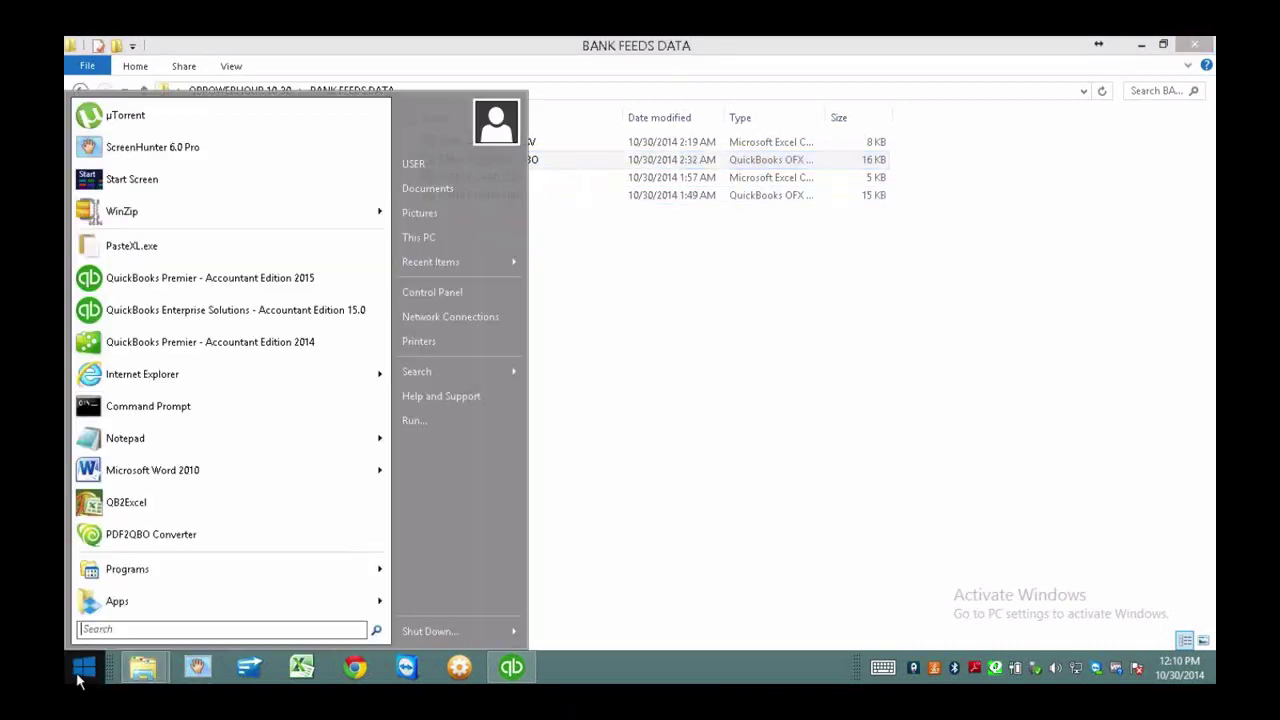
text(NOTE)
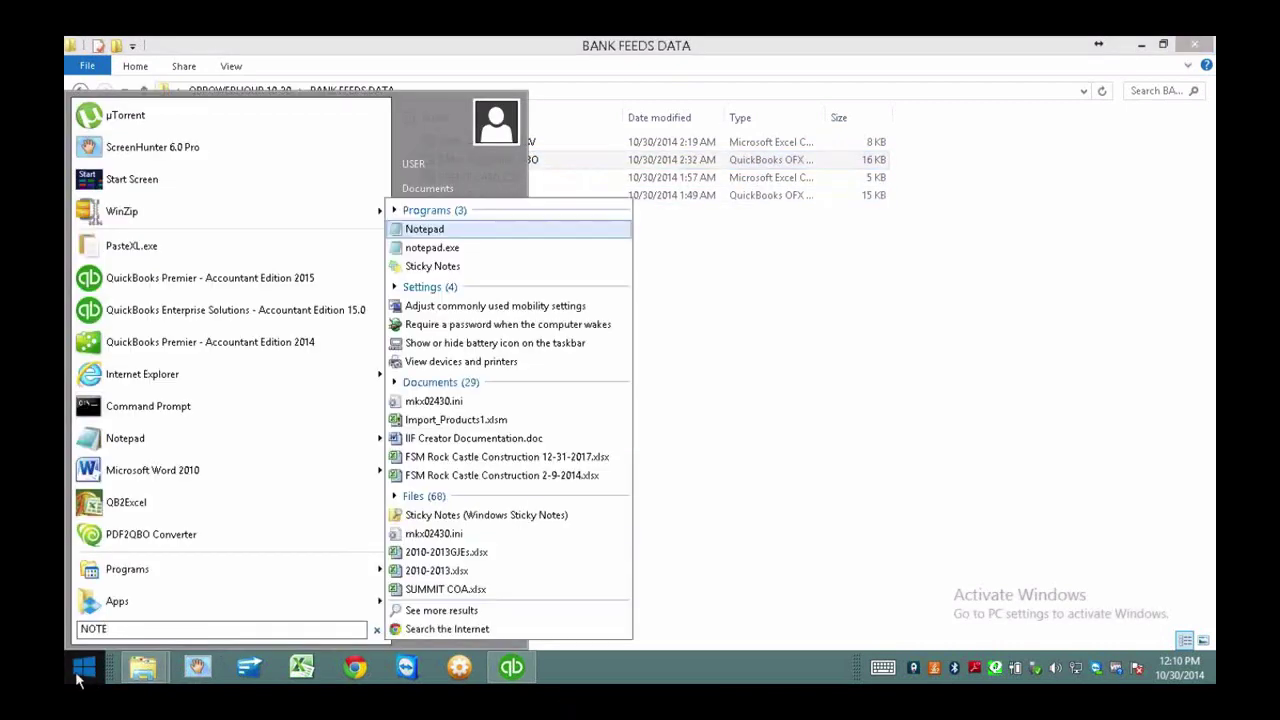
click(493, 234)
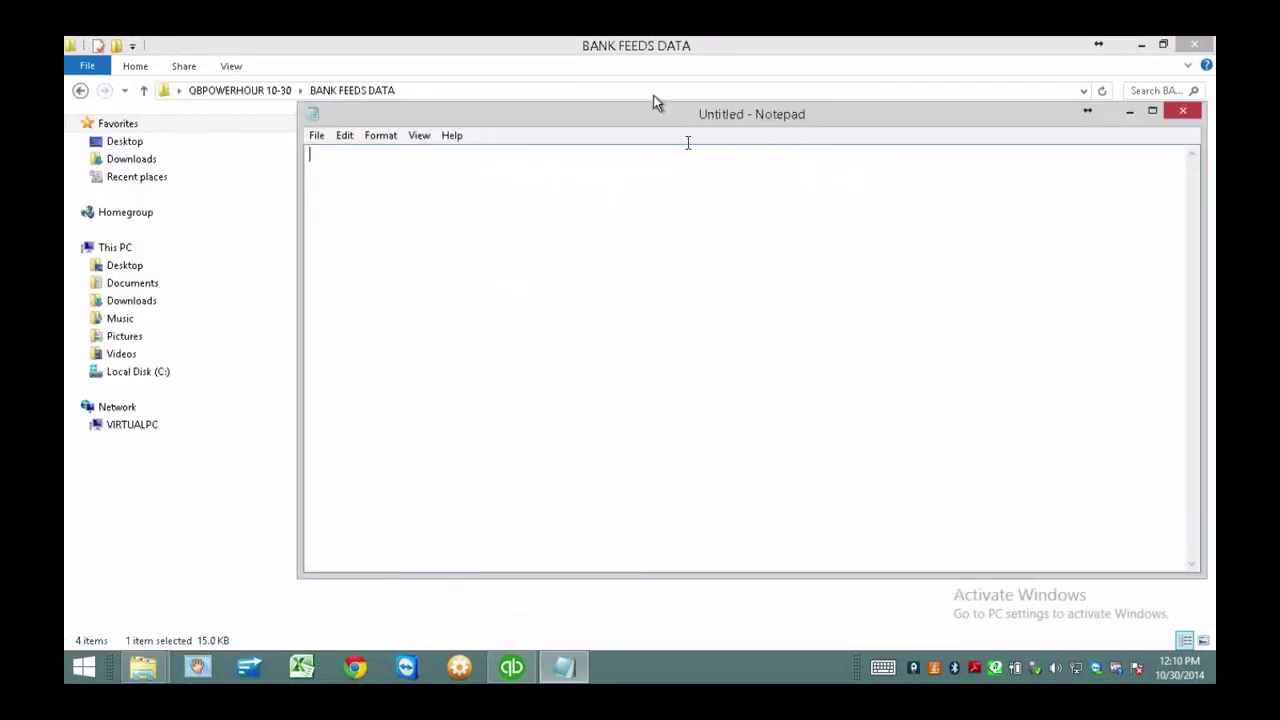
drag(639, 112, 957, 230)
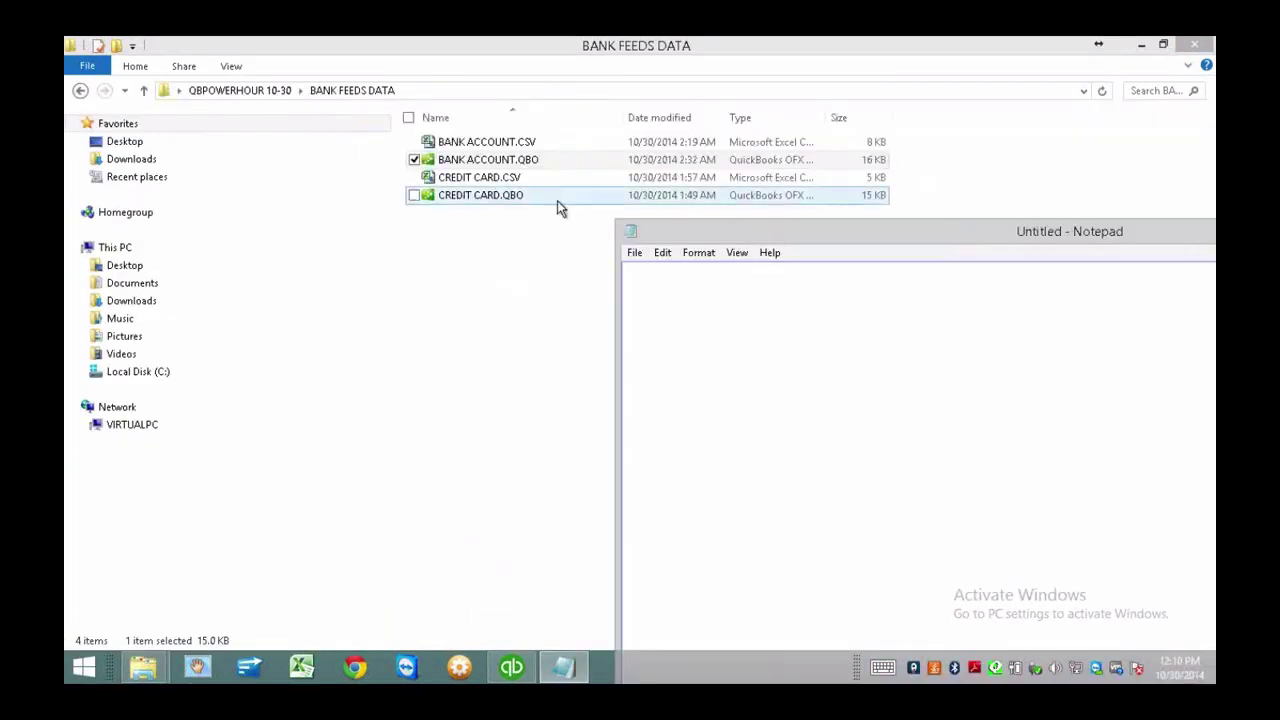
Widen the Type column in the folder listing and open BANK ACCOUNT.QBO in Notepad.
click(533, 161)
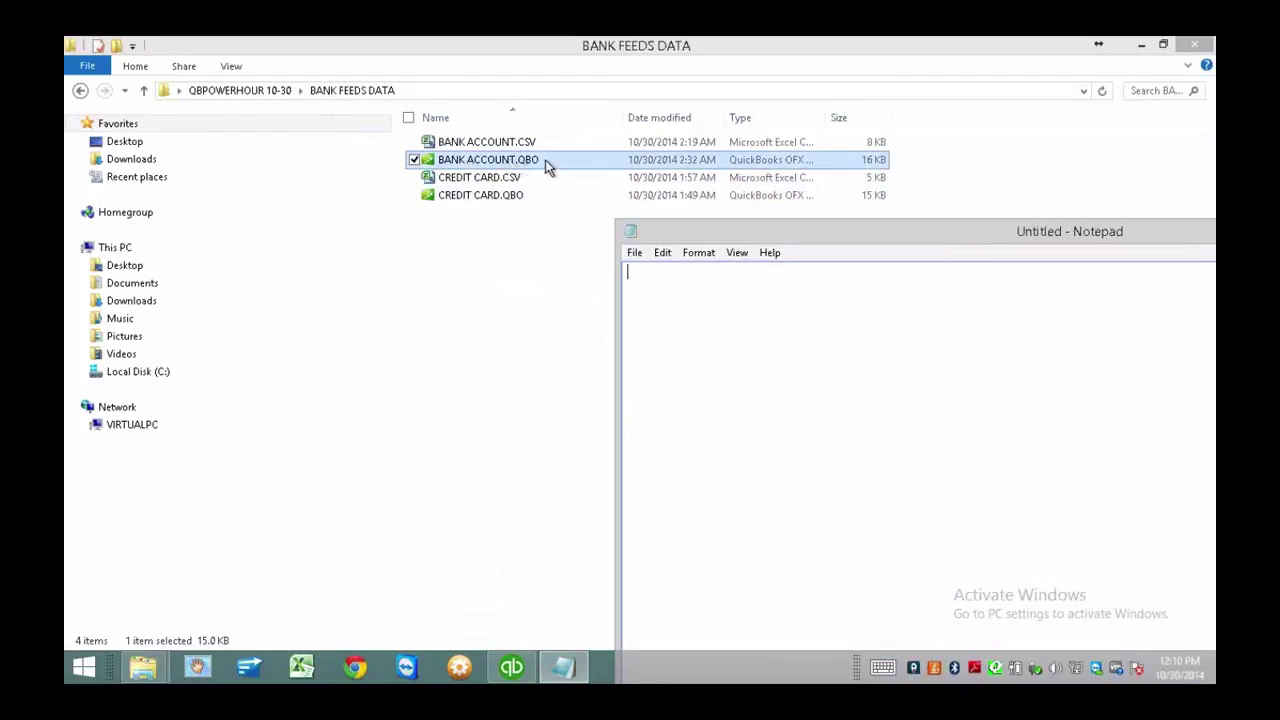
drag(826, 112, 881, 111)
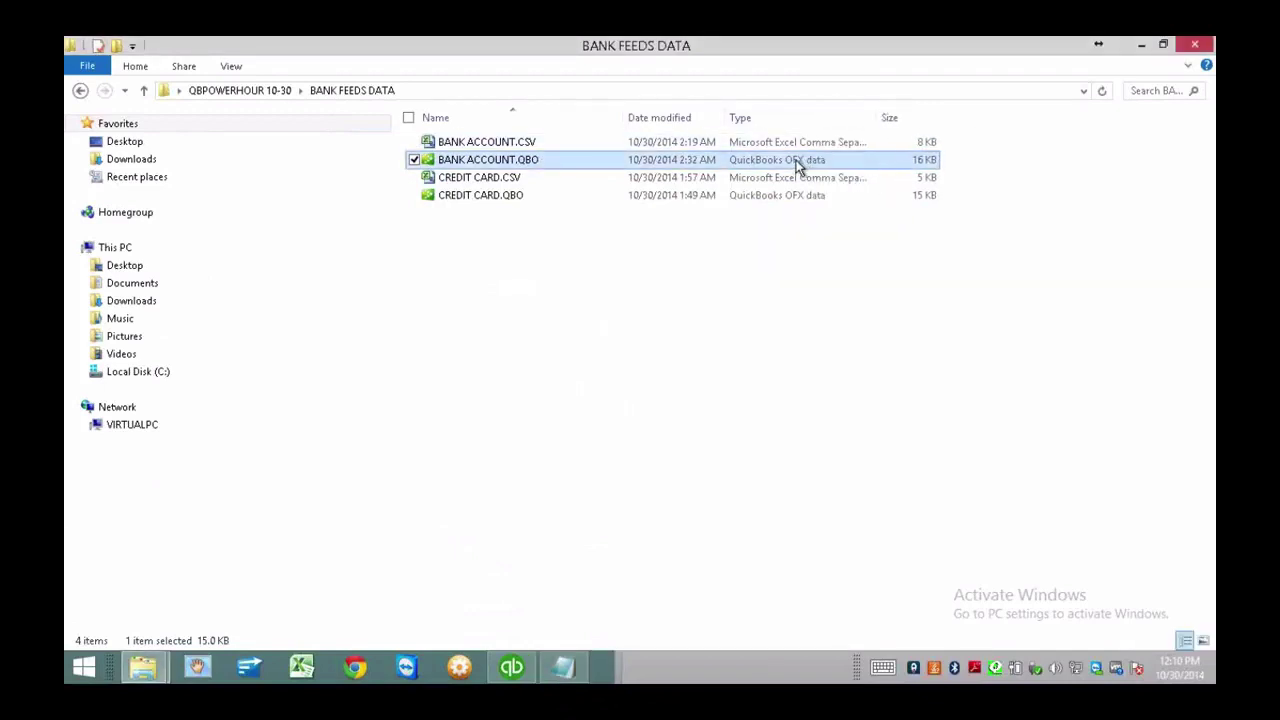
click(563, 667)
drag(490, 172, 920, 363)
drag(825, 236, 651, 79)
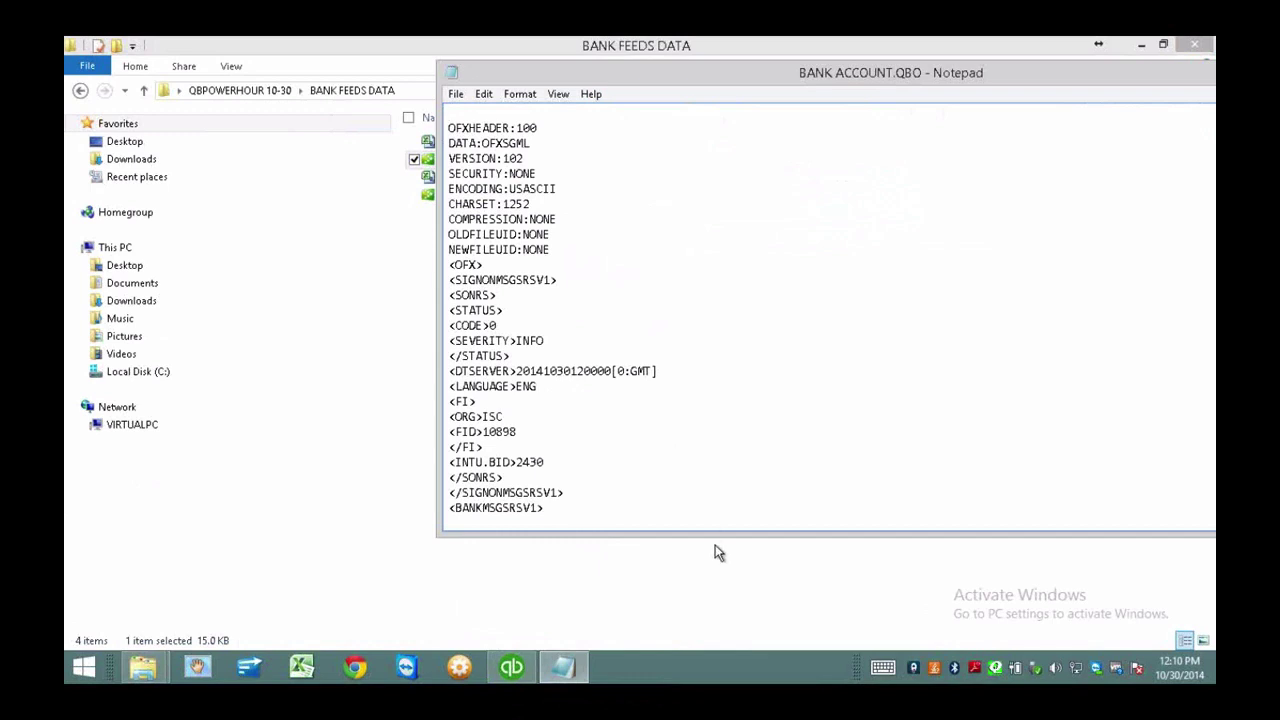
Enlarge the Notepad window and examine the bank details in BANK ACCOUNT.QBO, highlighting the account number in the ACCTID line.
drag(714, 533, 711, 610)
scroll(659, 316, down, 5)
scroll(659, 316, down, 2)
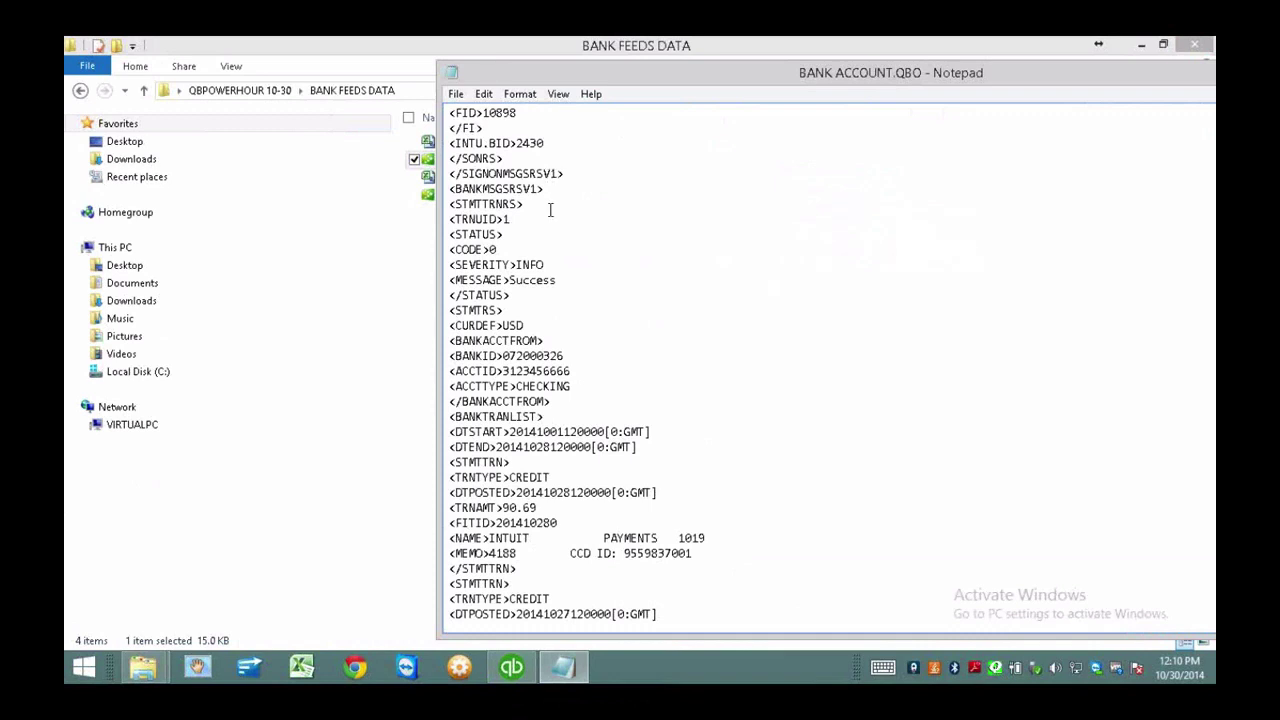
scroll(554, 172, up, 2)
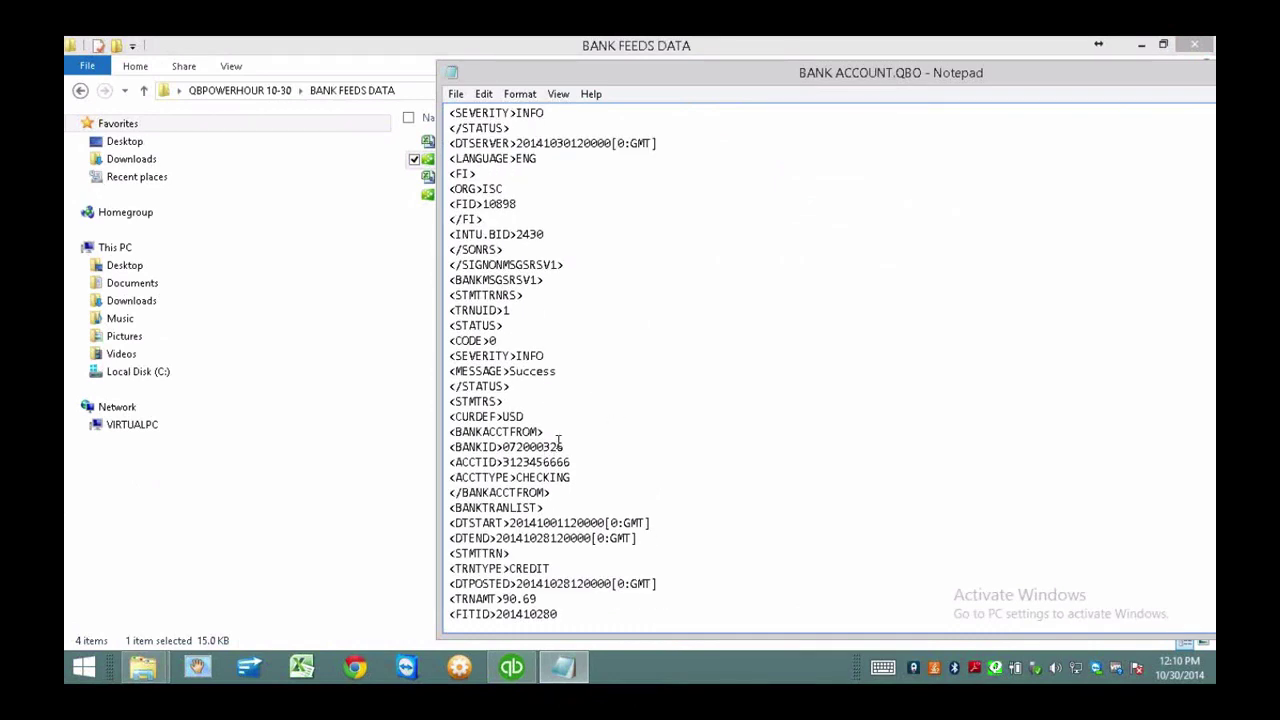
drag(503, 462, 575, 462)
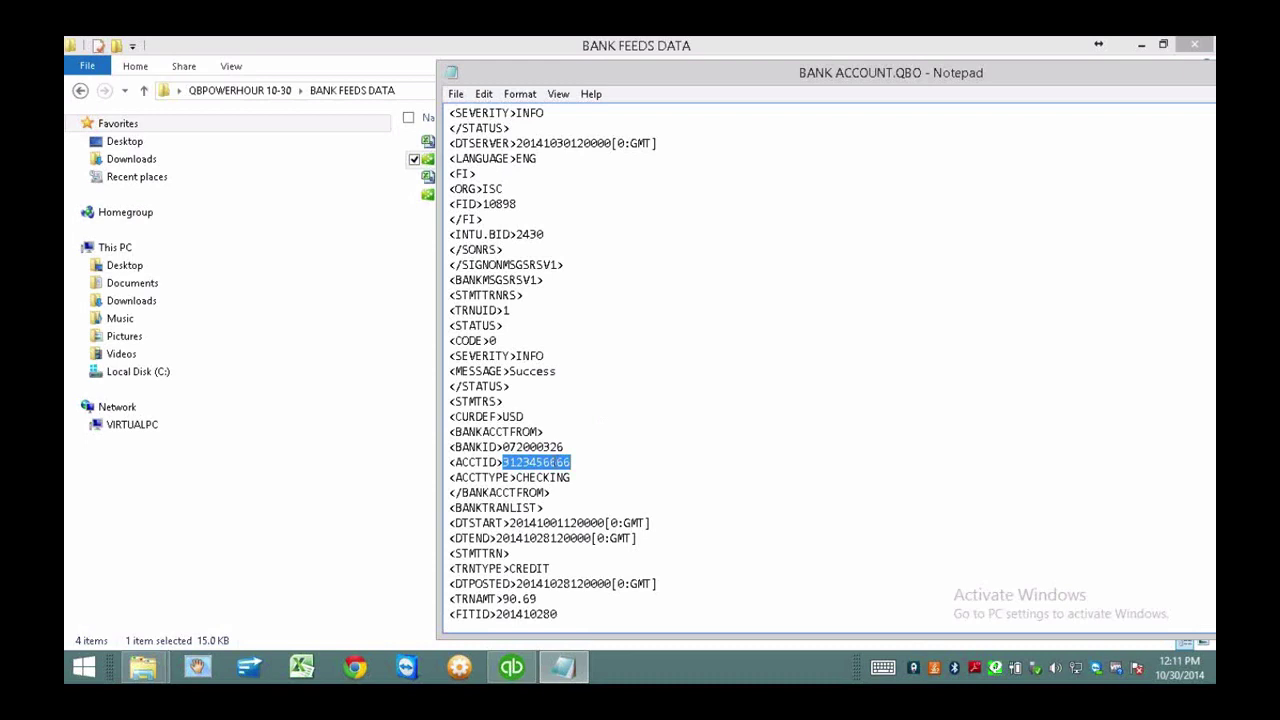
Close Notepad, open BANK ACCOUNT.CSV in Excel and widen the Post Date, Description and Amount columns.
double_click(452, 72)
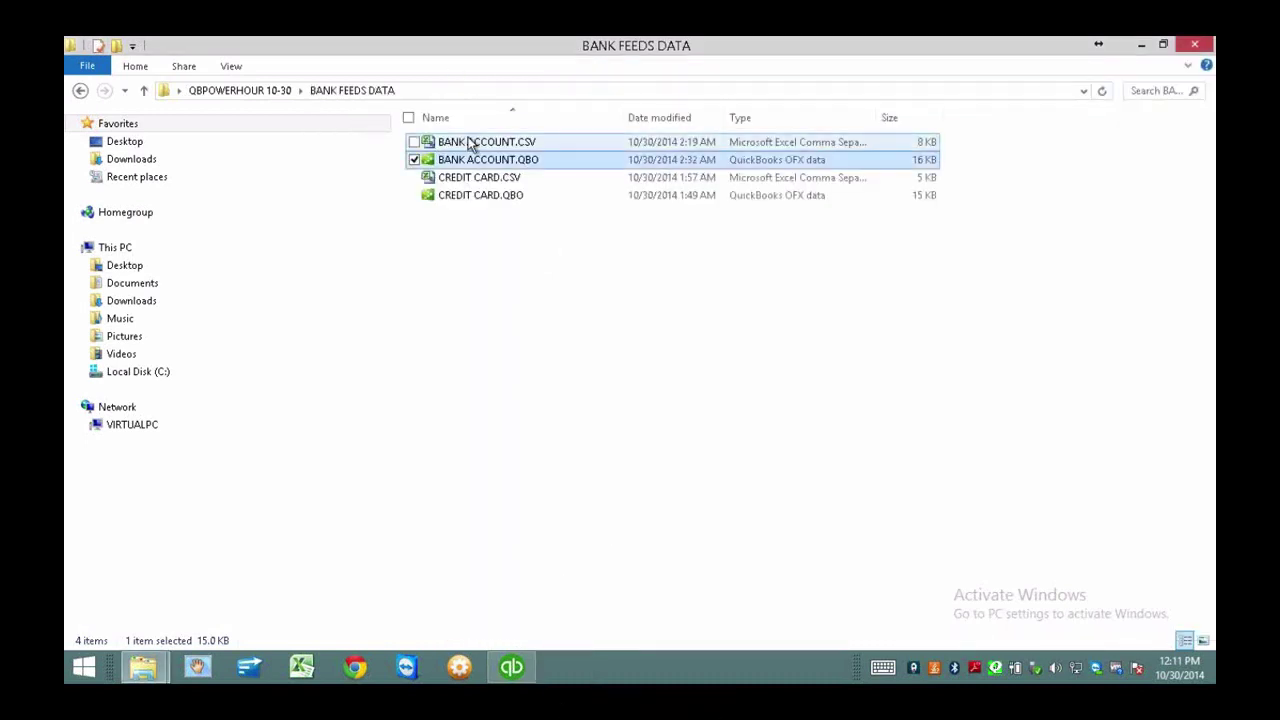
double_click(481, 144)
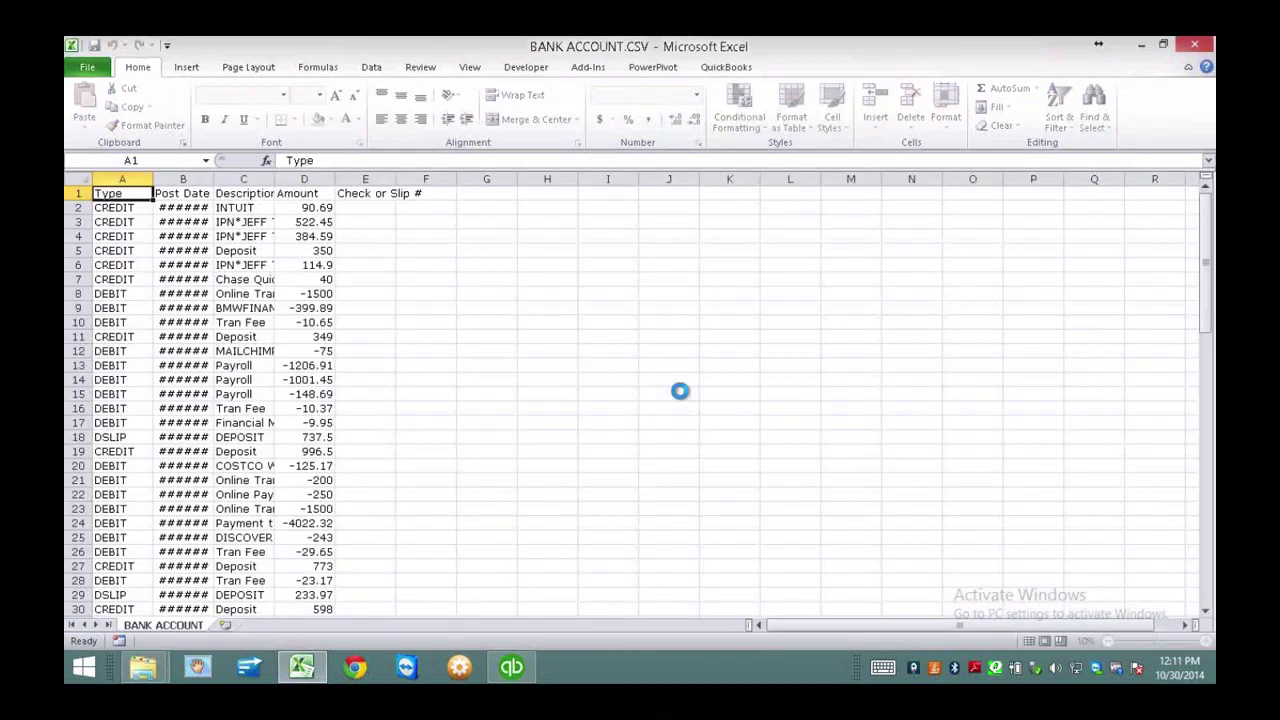
drag(213, 178, 468, 178)
drag(528, 178, 713, 178)
drag(468, 178, 681, 190)
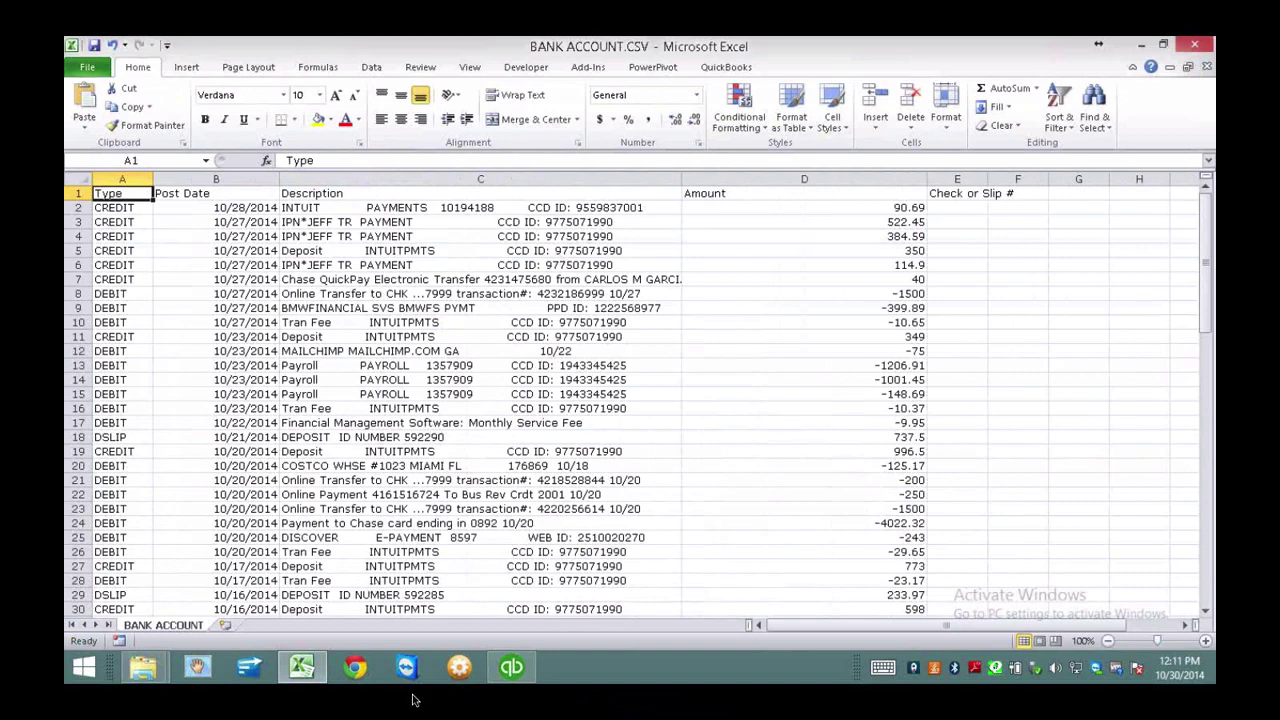
Switch to QuickBooks and look up the Bank Feeds command for importing a Web Connect file.
click(511, 667)
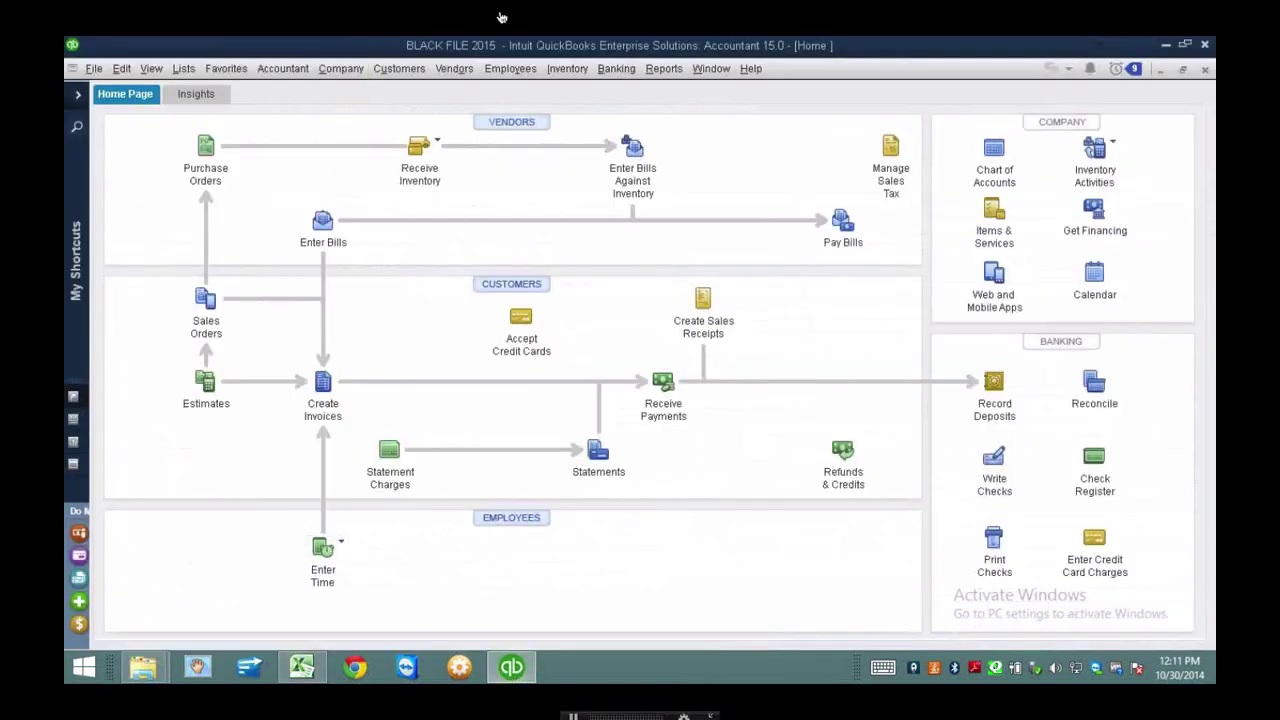
click(617, 71)
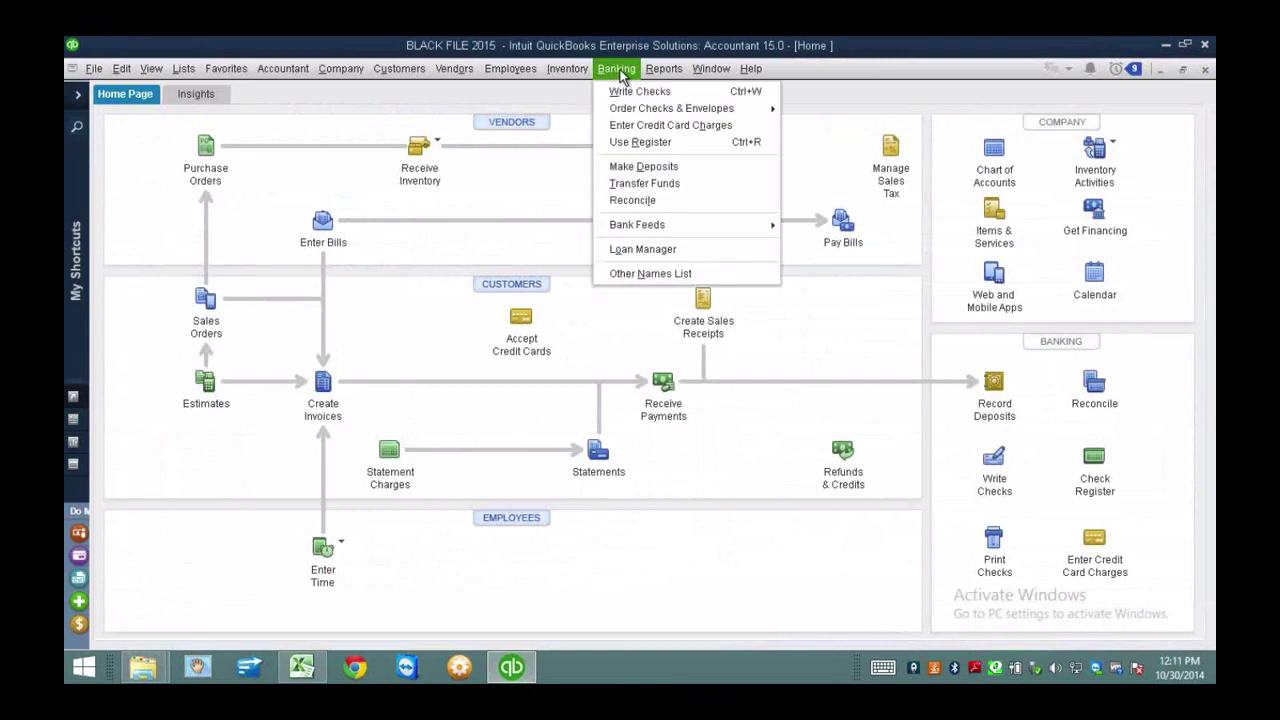
click(687, 230)
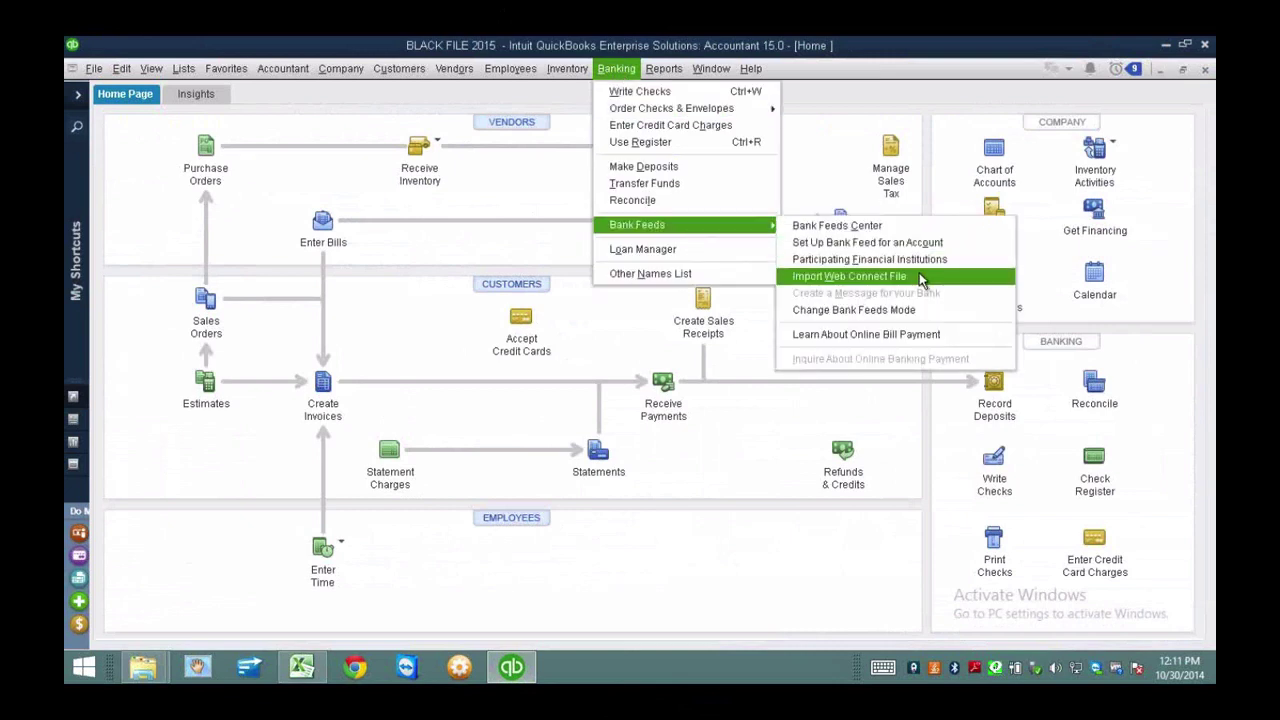
key(Escape)
key(Escape)
Import BANK ACCOUNT.QBO as a Web Connect file through the import utilities and acknowledge the import.
click(94, 69)
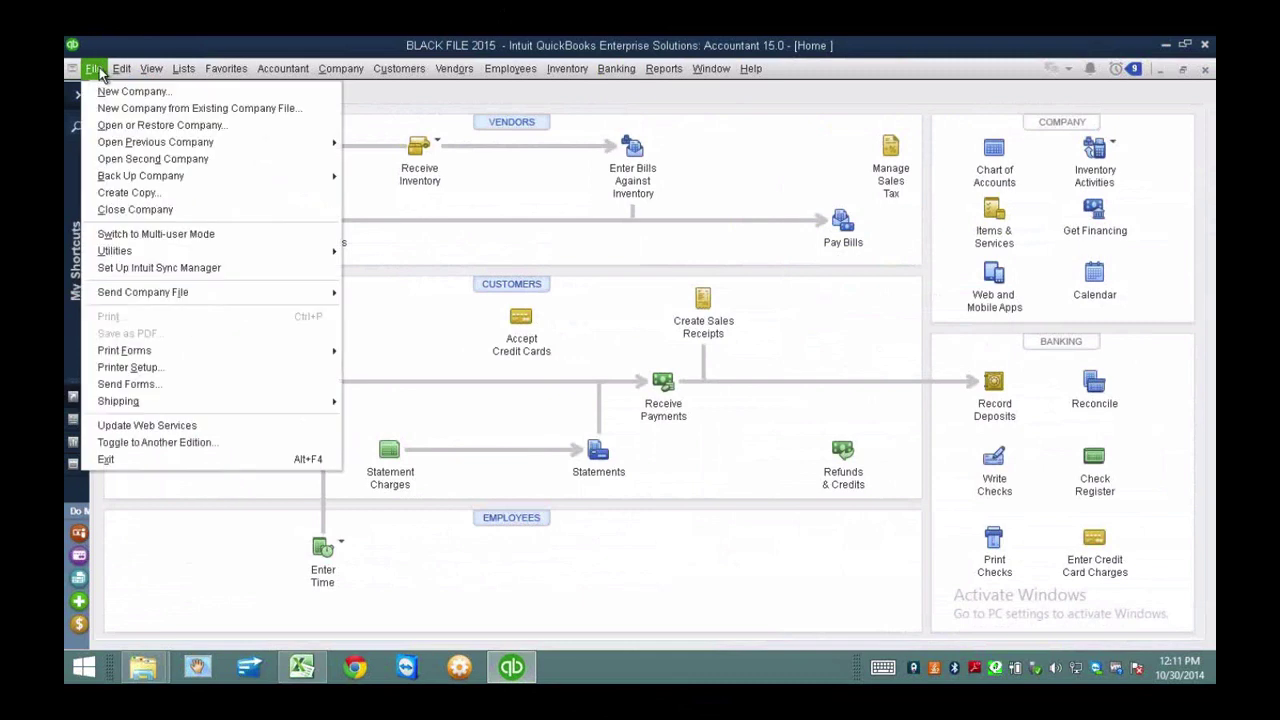
click(180, 264)
mouse_move(490, 254)
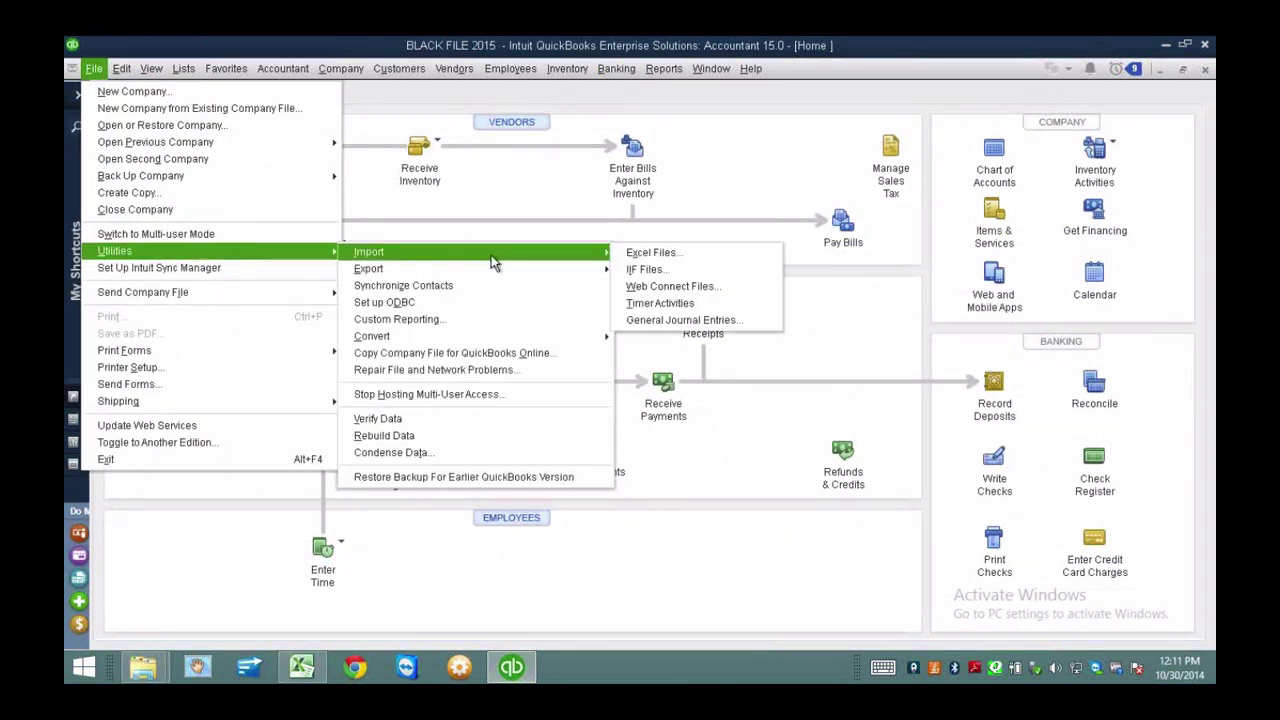
click(713, 286)
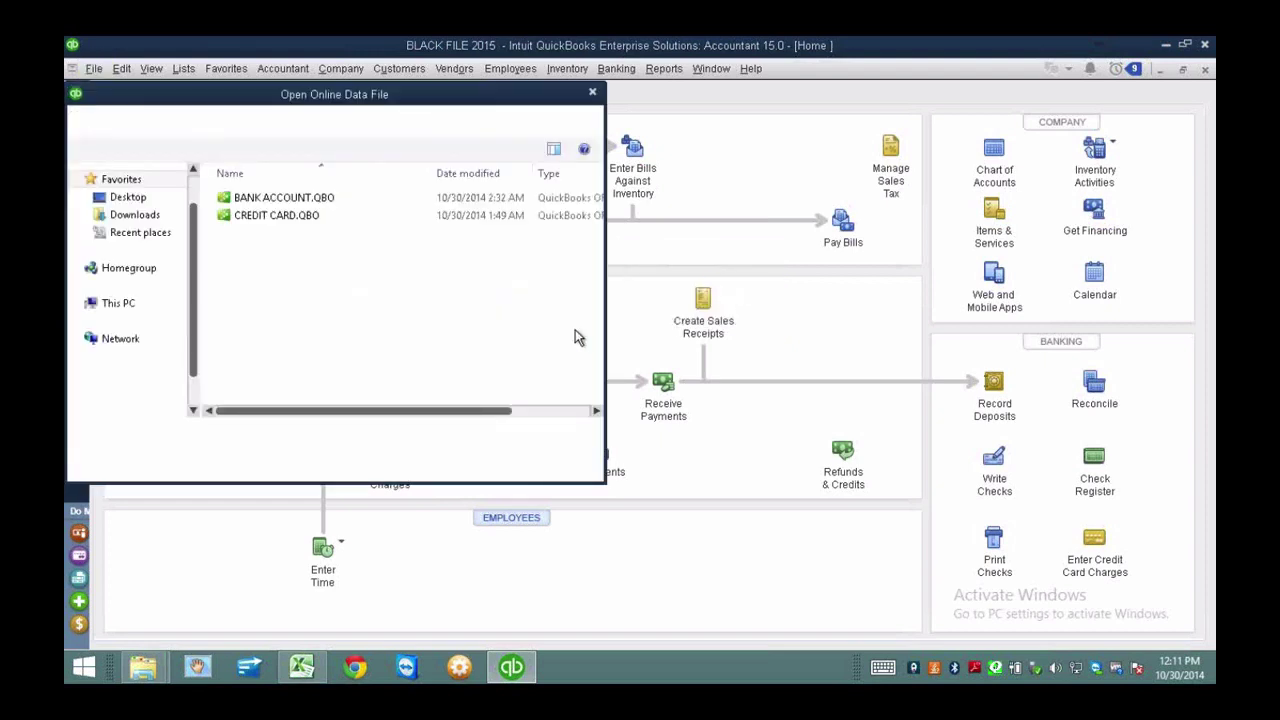
click(292, 204)
click(475, 463)
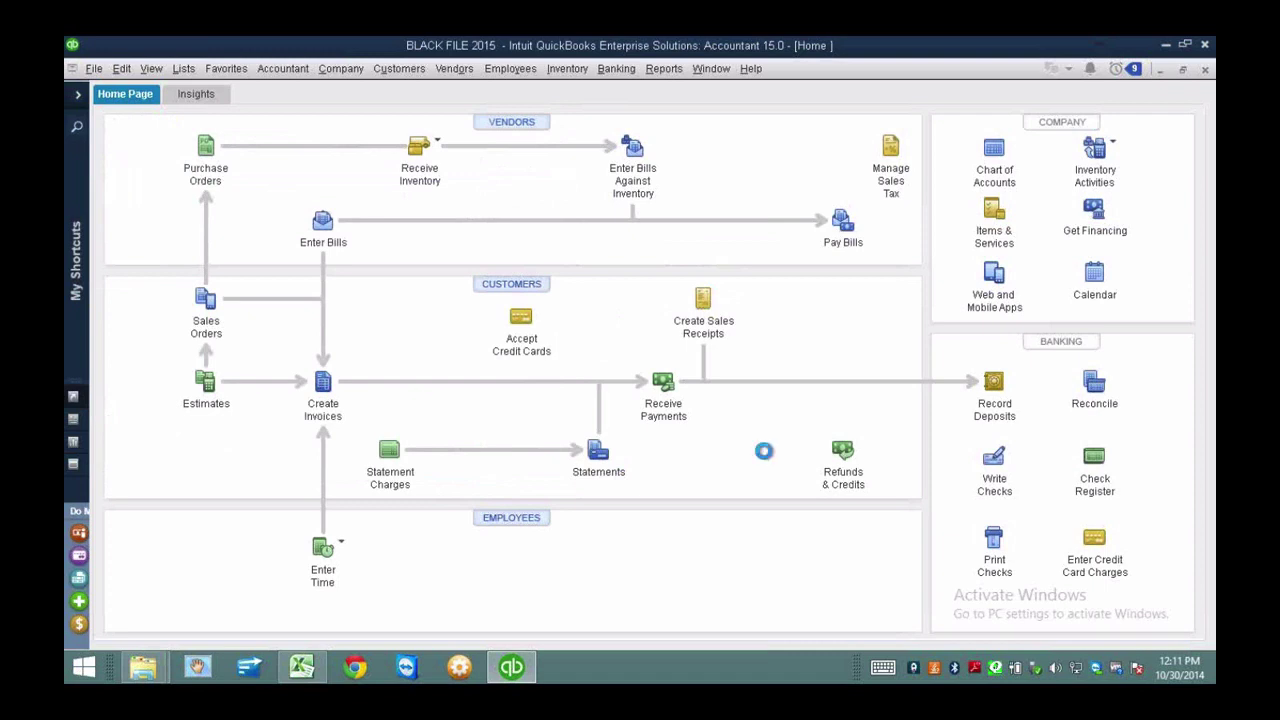
click(776, 407)
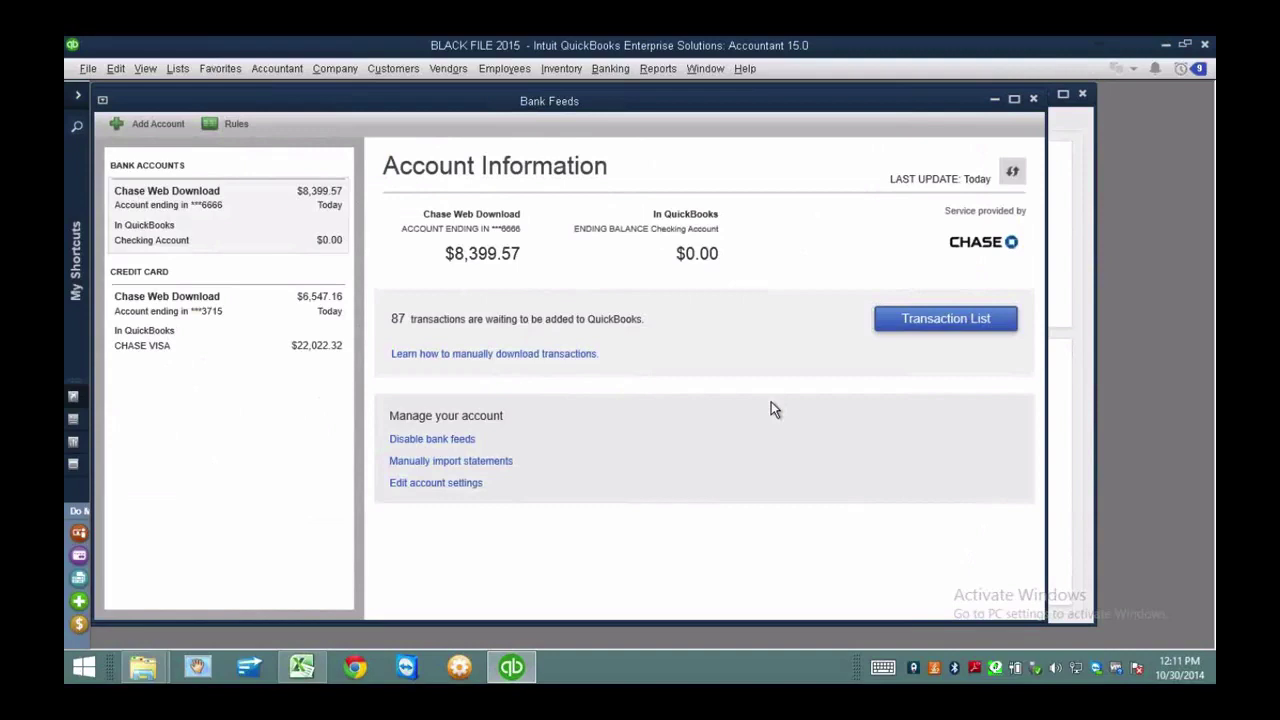
Open the checking account's transaction list from Bank Feeds, maximize it and widen the Downloaded As column.
click(1014, 99)
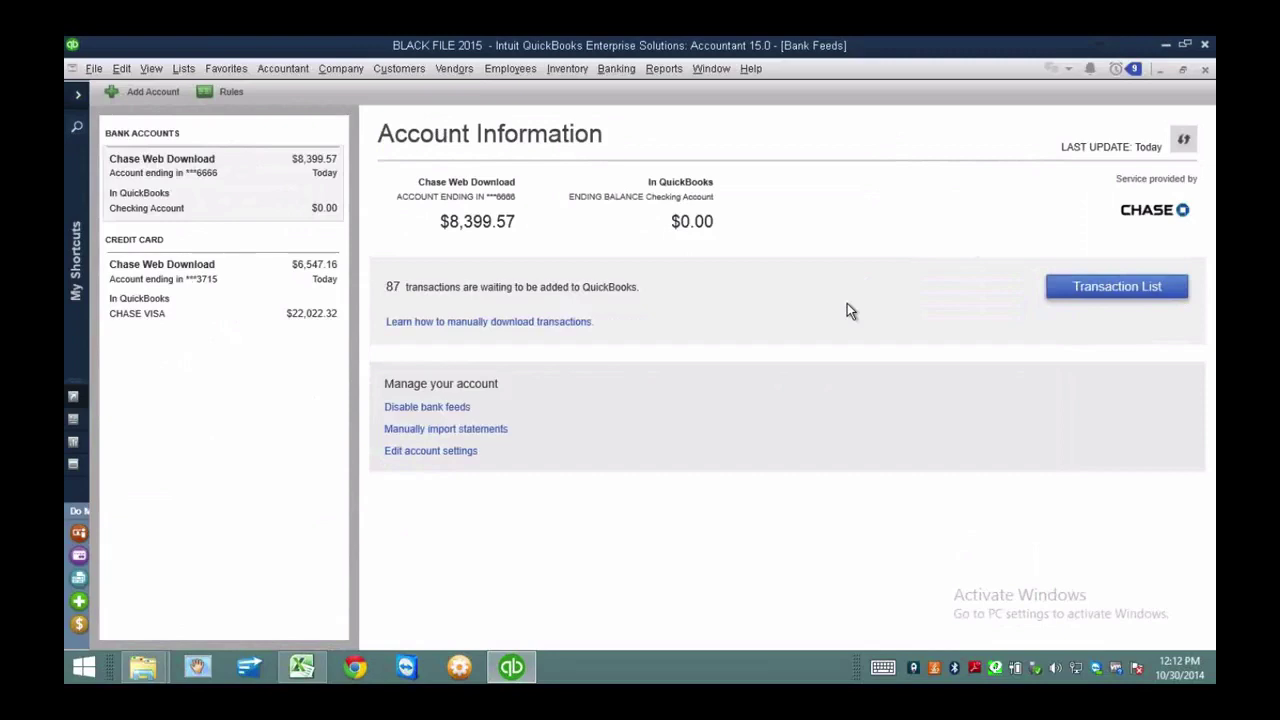
click(1123, 288)
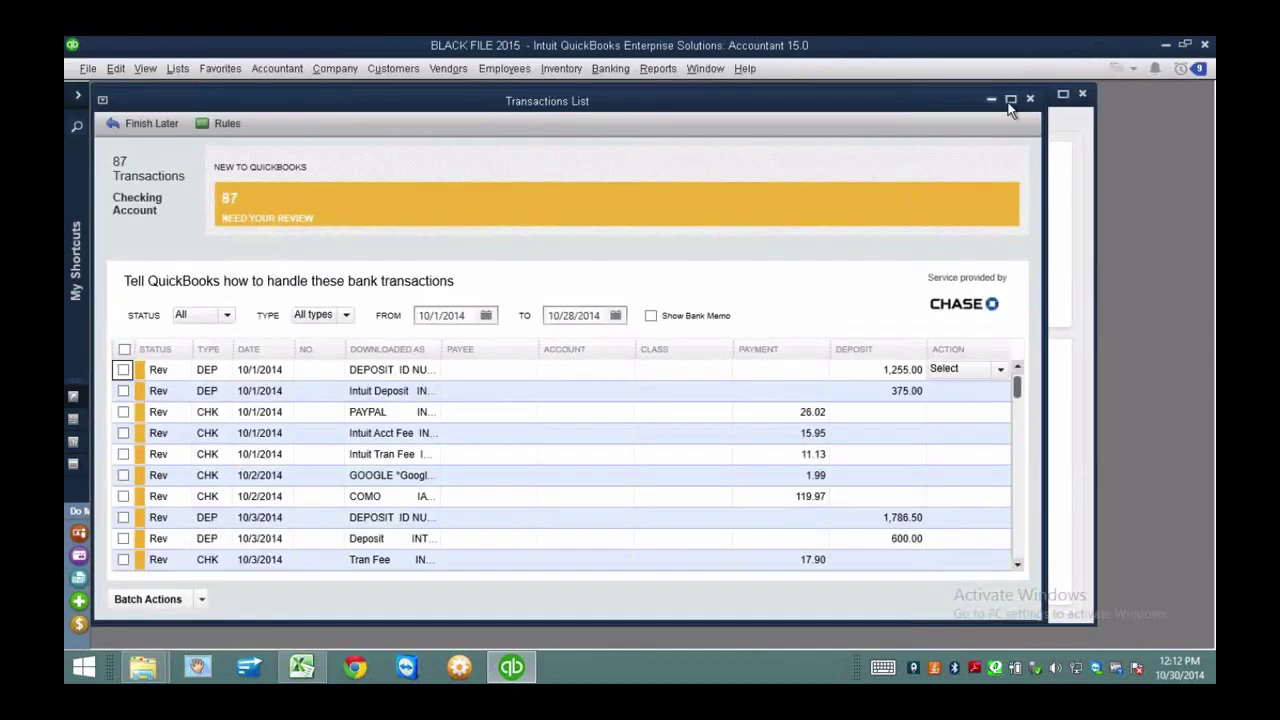
click(1009, 103)
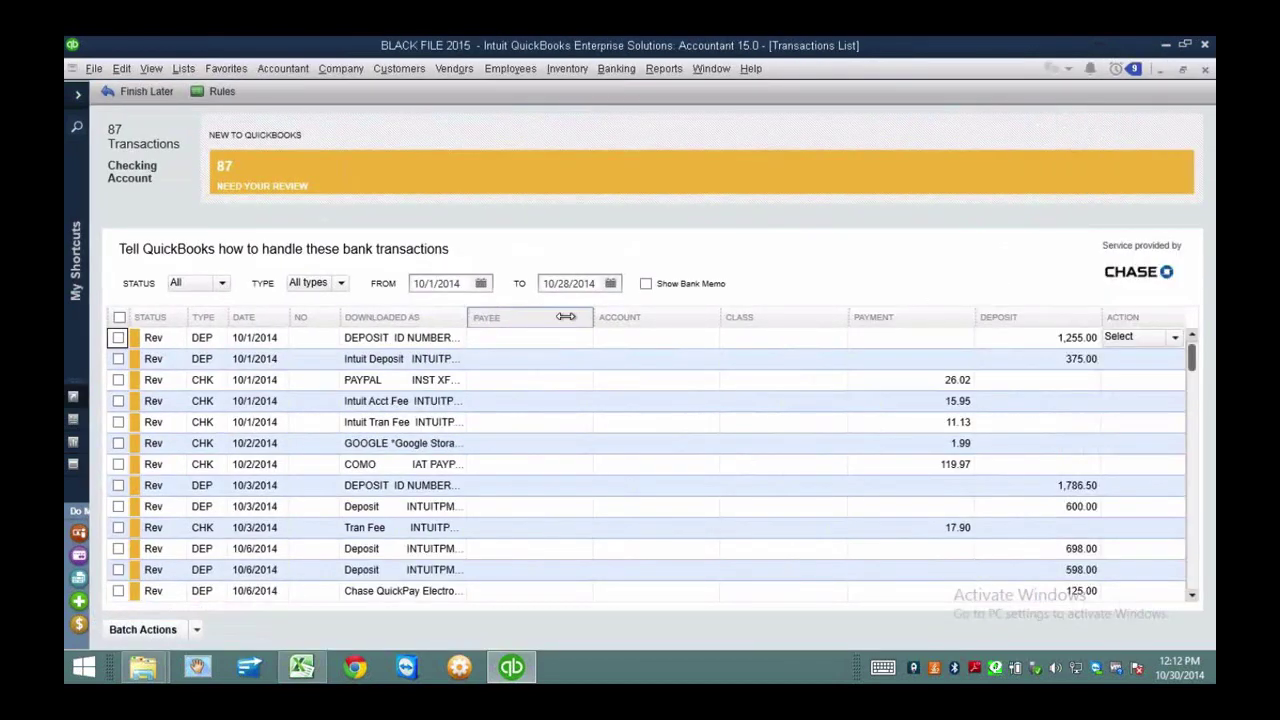
drag(466, 317, 685, 317)
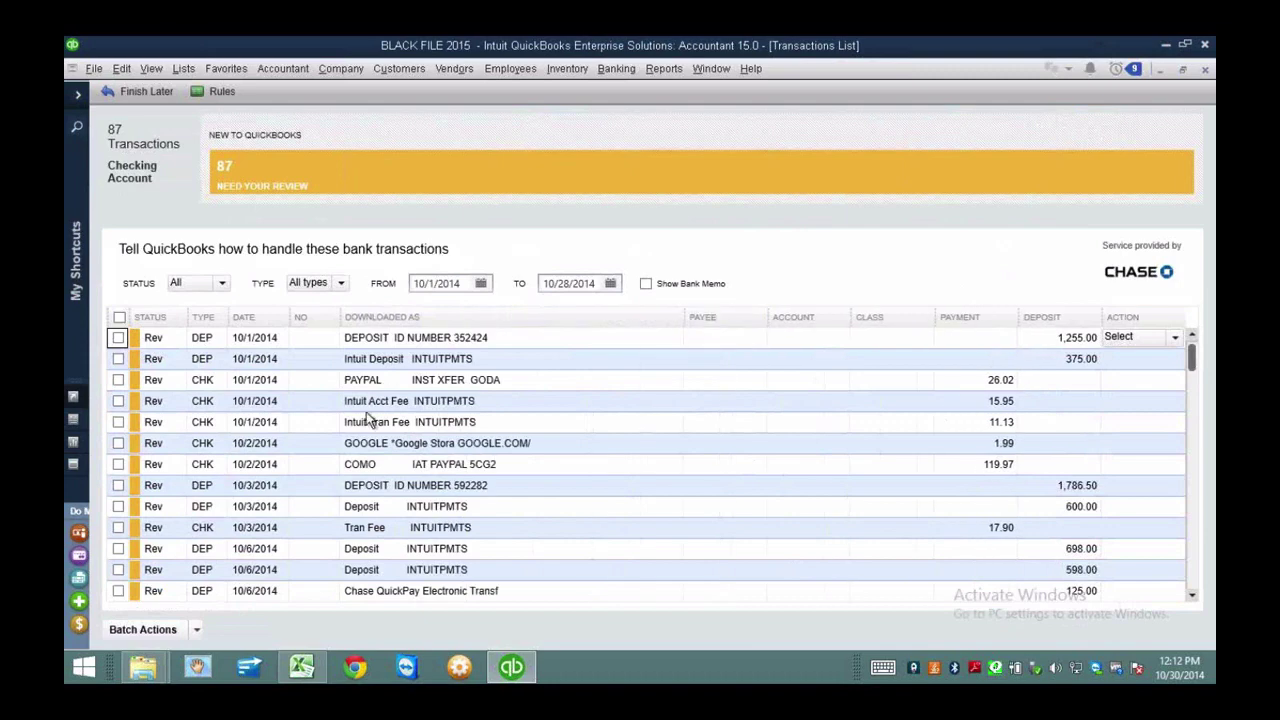
Compare the downloaded descriptions with BANK ACCOUNT.CSV in Excel and narrow the Downloaded As column in the QuickBooks transaction list.
click(303, 667)
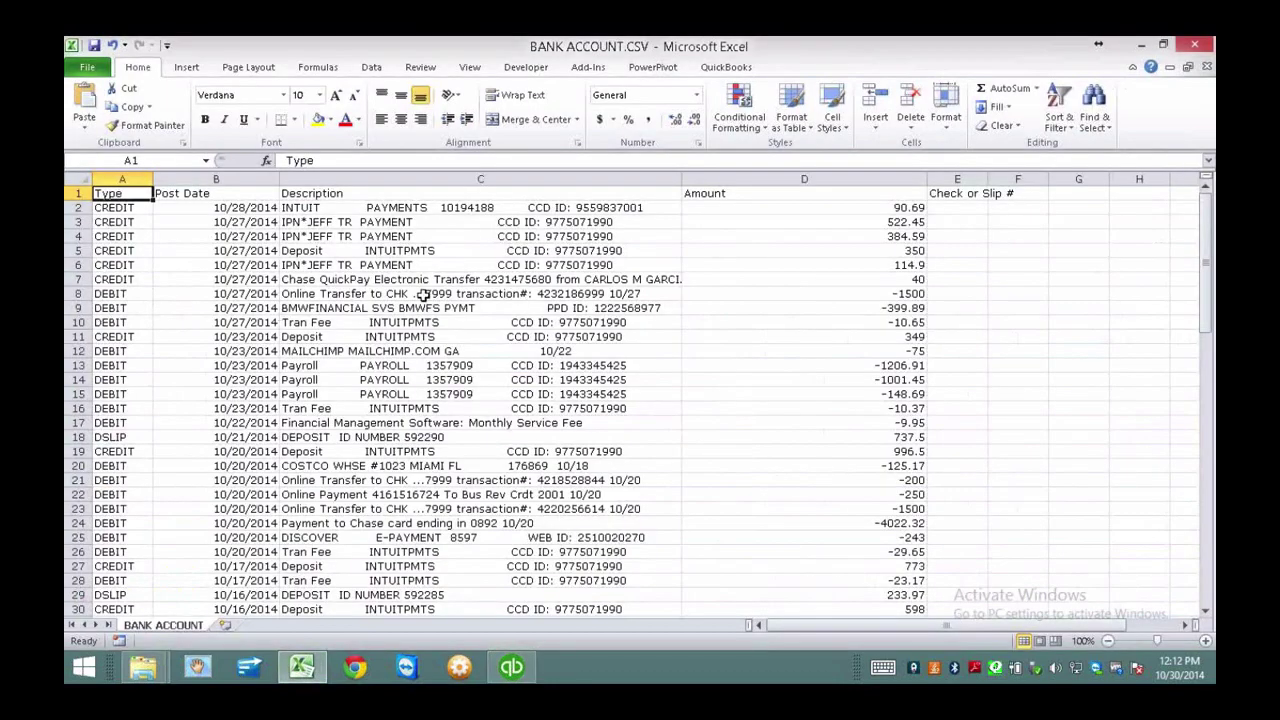
click(510, 670)
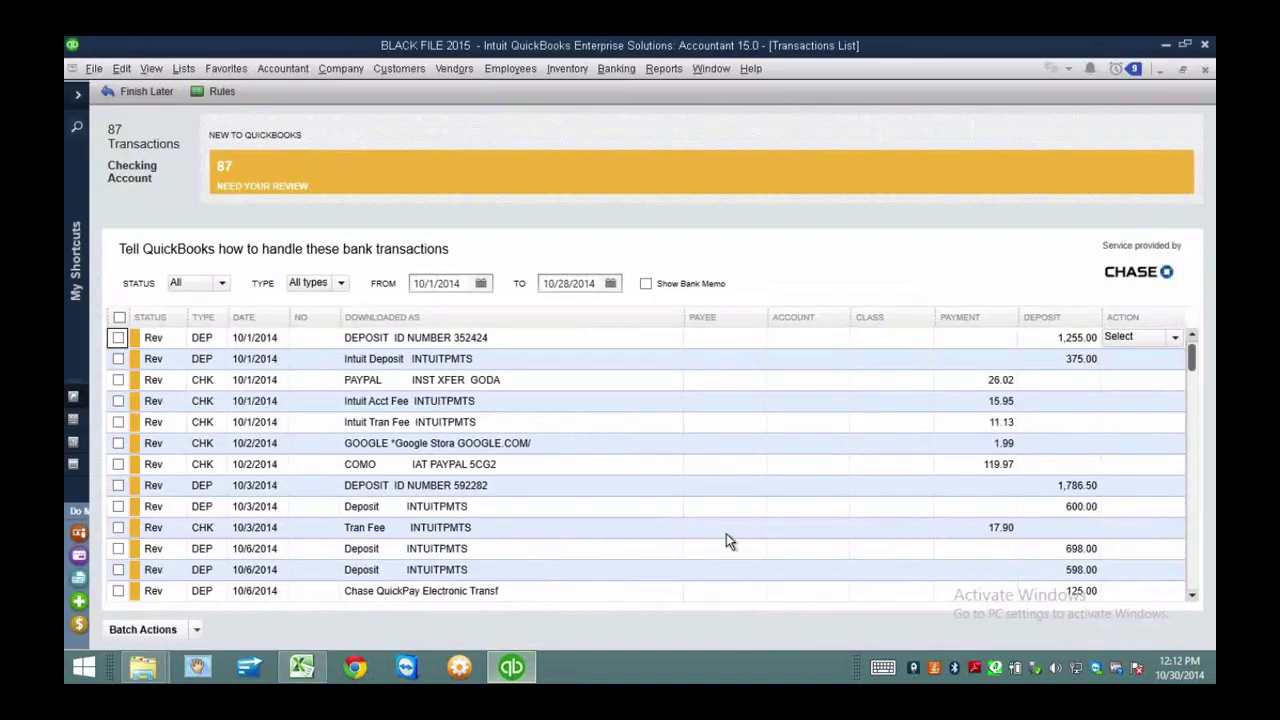
click(474, 344)
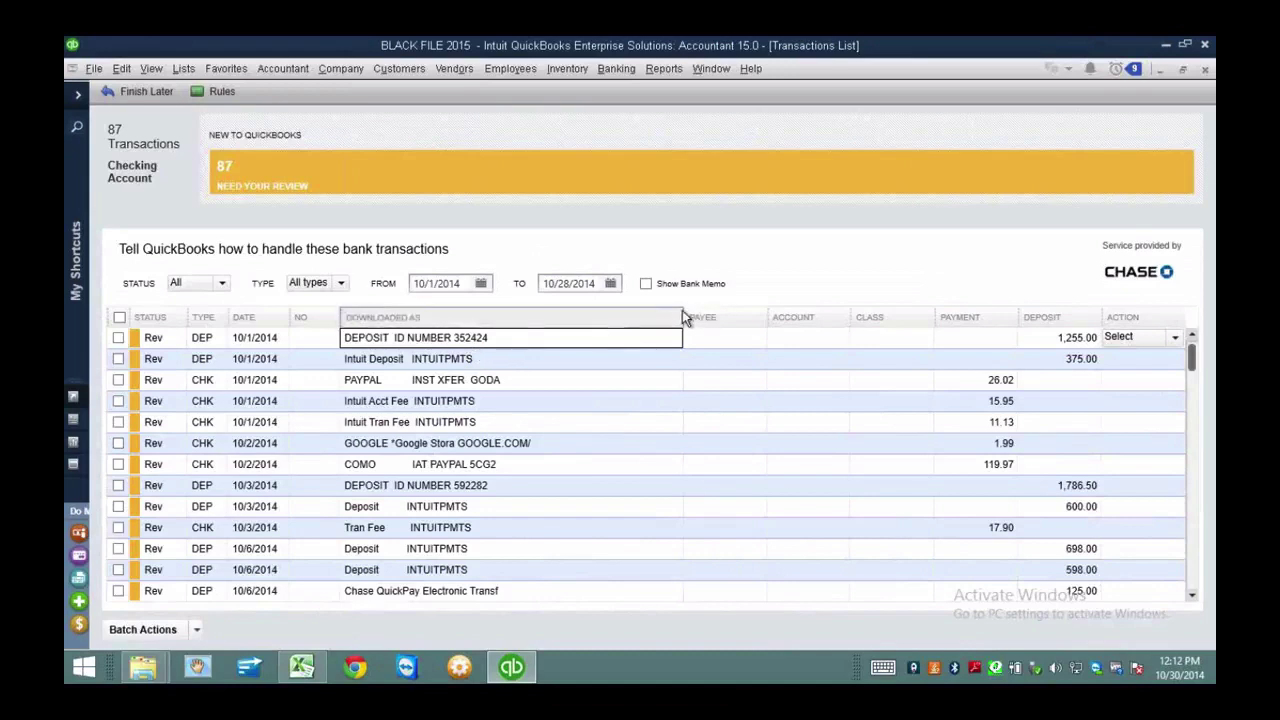
drag(688, 311, 606, 313)
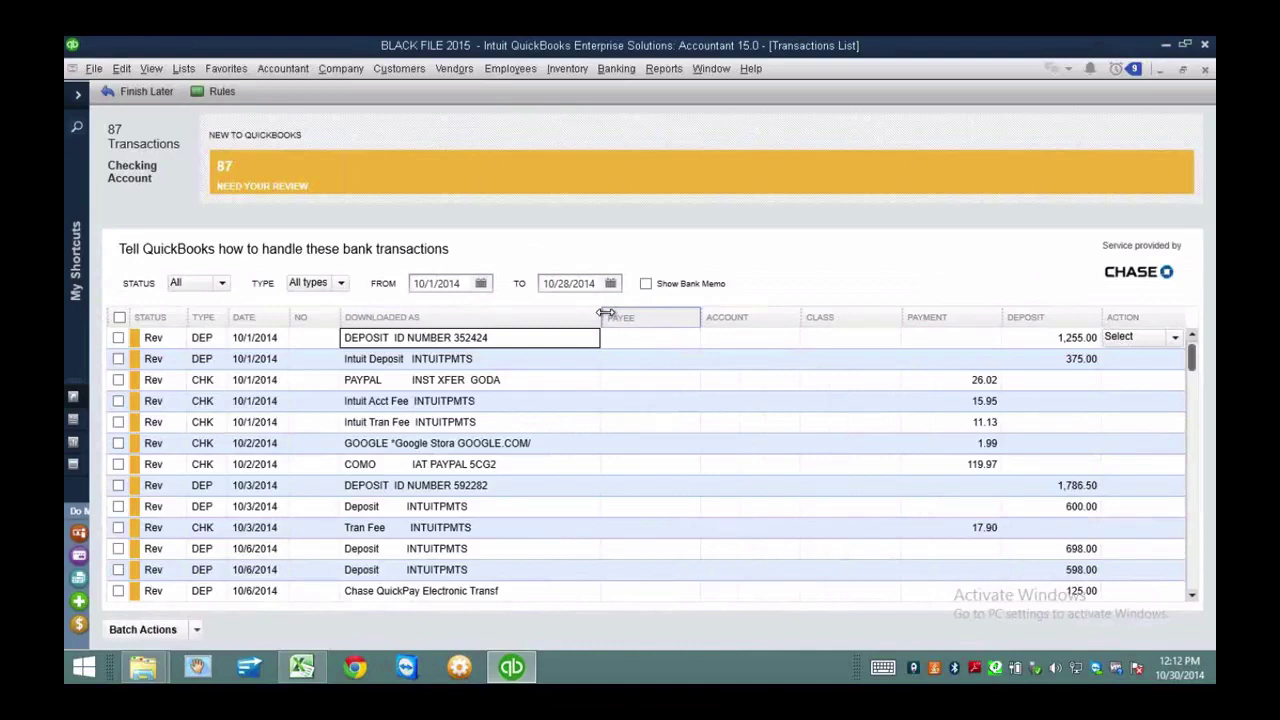
Enter d as the payee of the 10/1/2014 deposit of 1,255.00 and quick-add it as a customer.
click(620, 337)
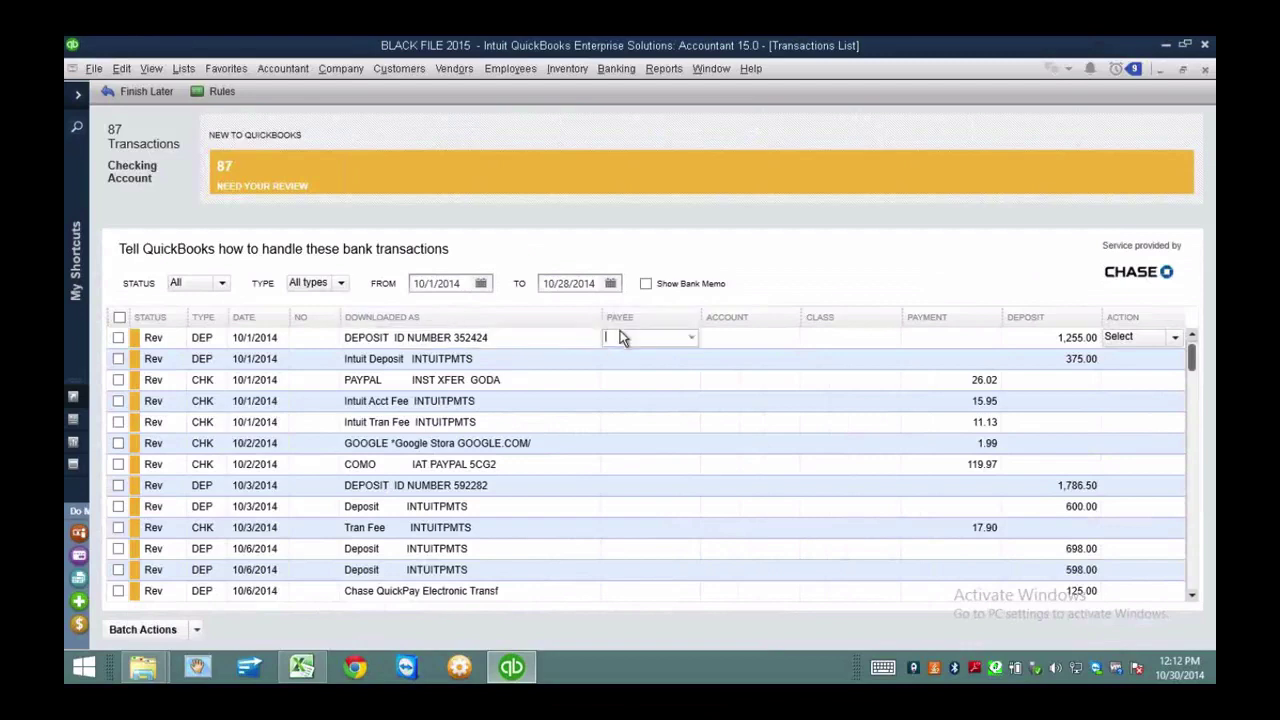
text(d)
key(Tab)
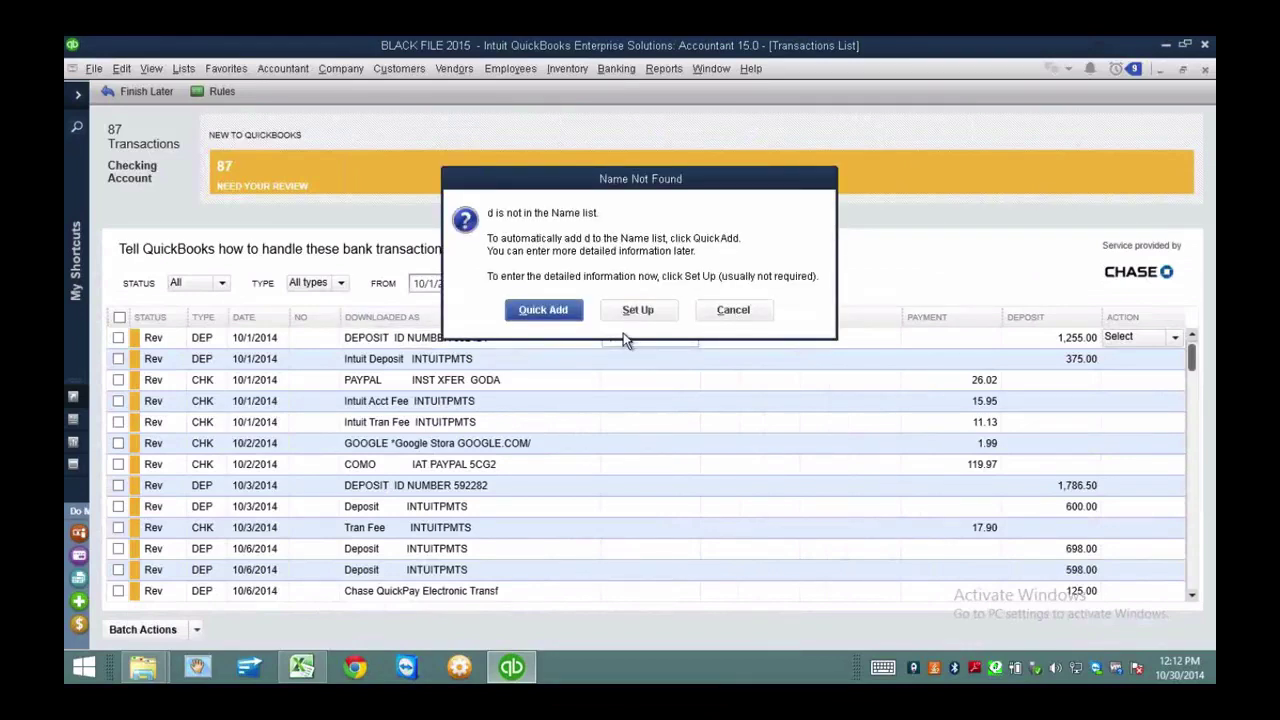
click(570, 313)
click(630, 285)
key(Return)
Assign the Construction Income account to the 1,255.00 deposit.
click(757, 337)
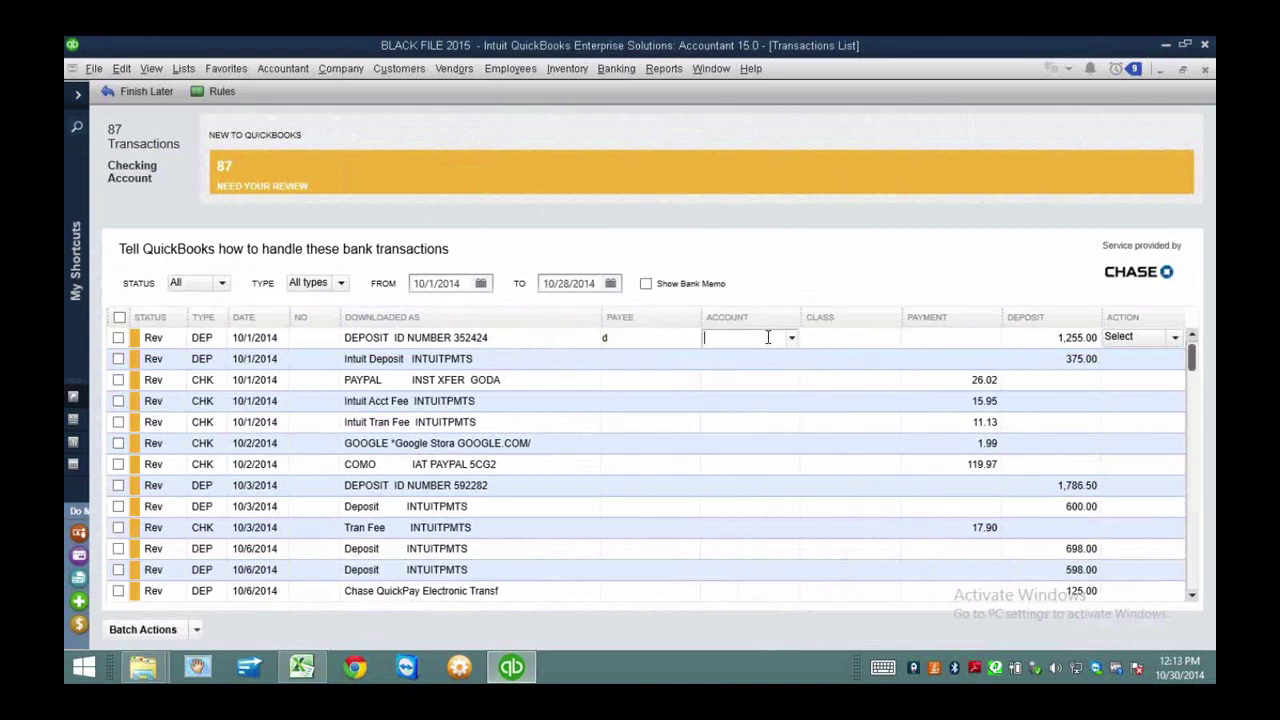
text(ction Equipment)
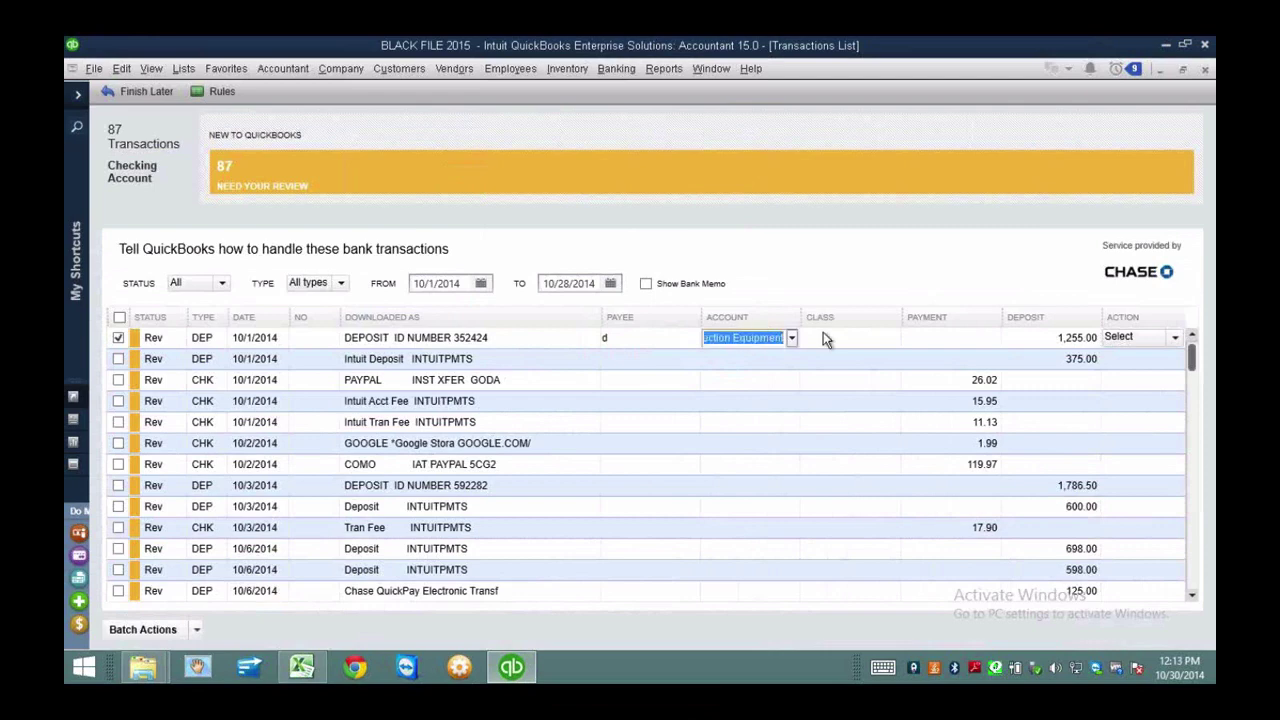
click(791, 338)
drag(1034, 384, 1030, 430)
click(792, 428)
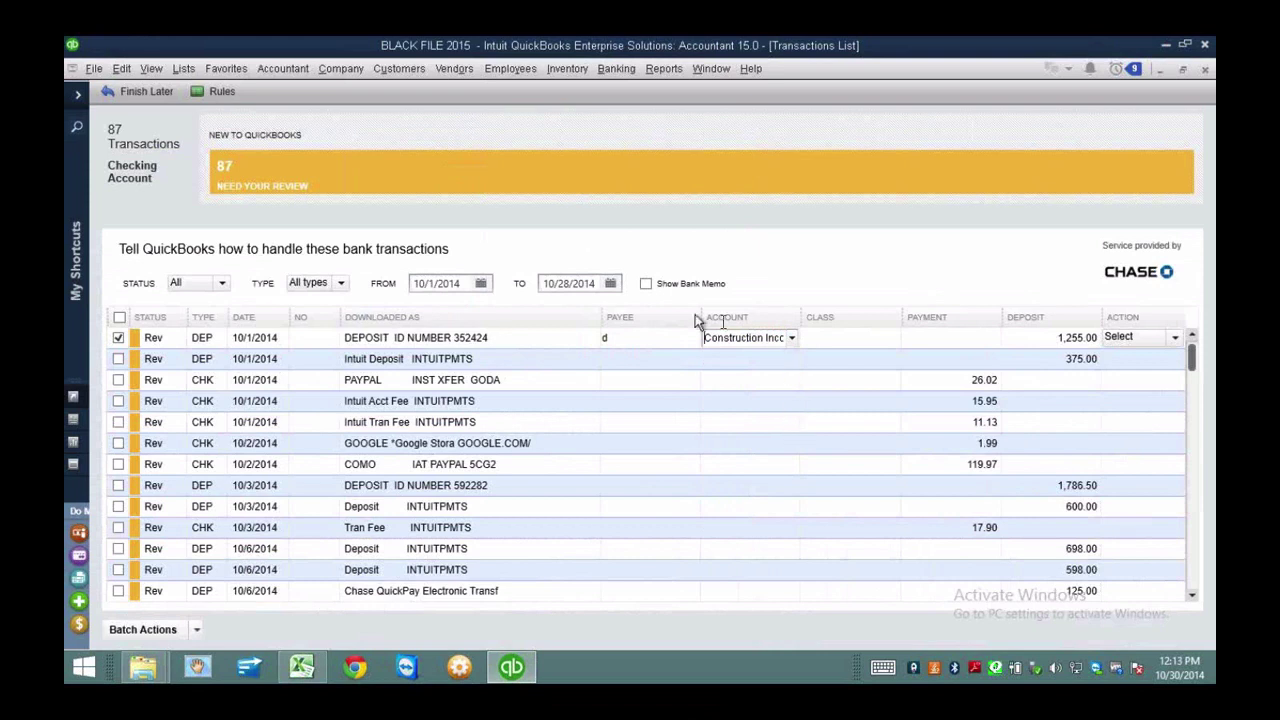
Sort the downloaded transactions by date and clear the payee of the 1,255.00 deposit.
click(607, 322)
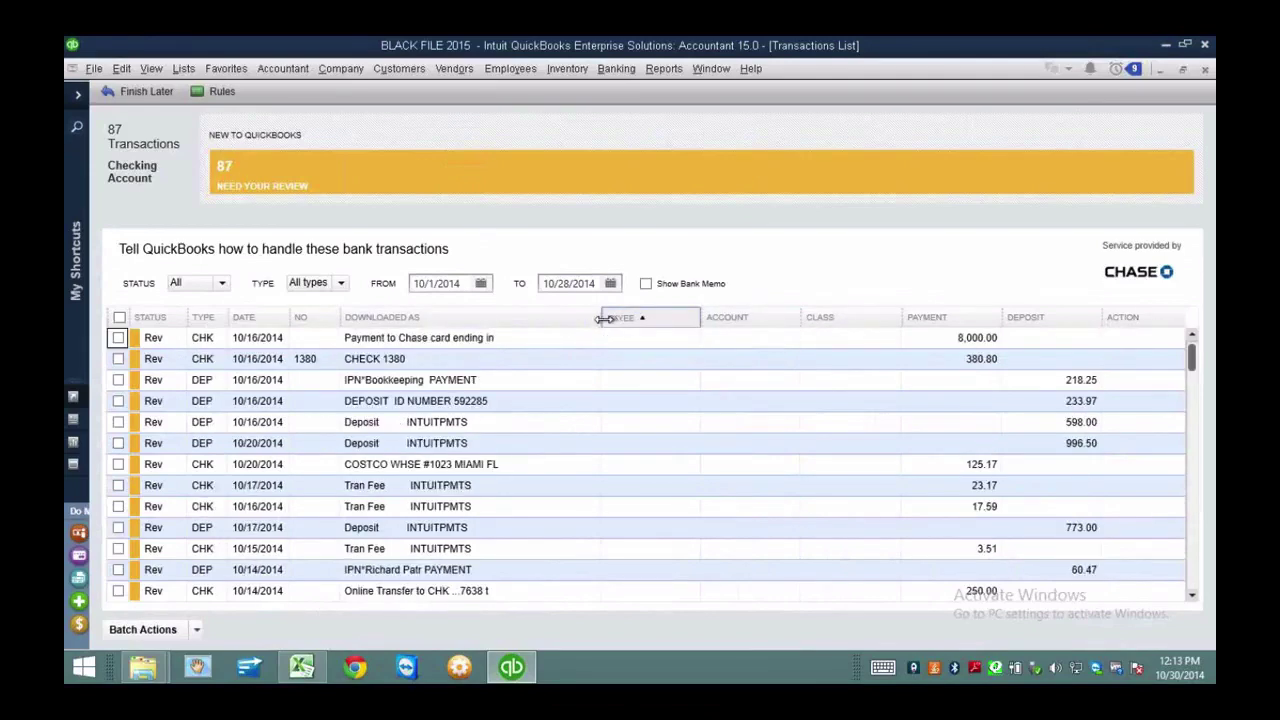
click(517, 324)
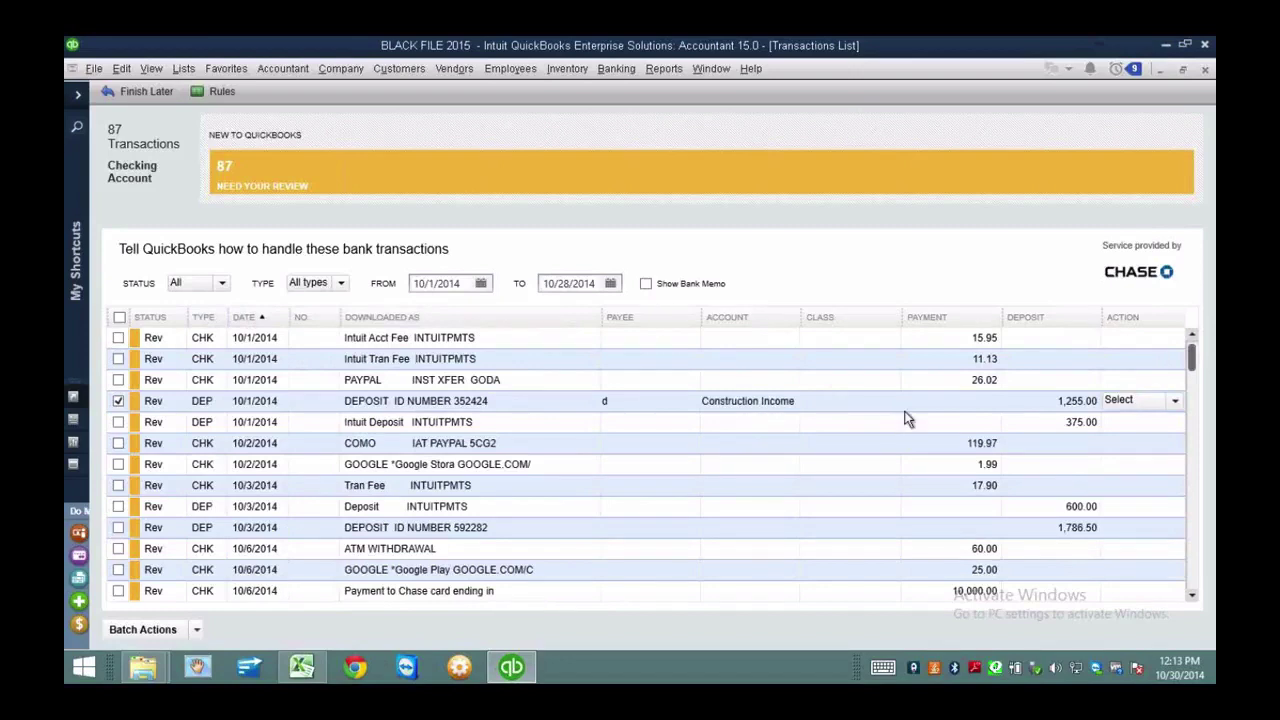
click(643, 403)
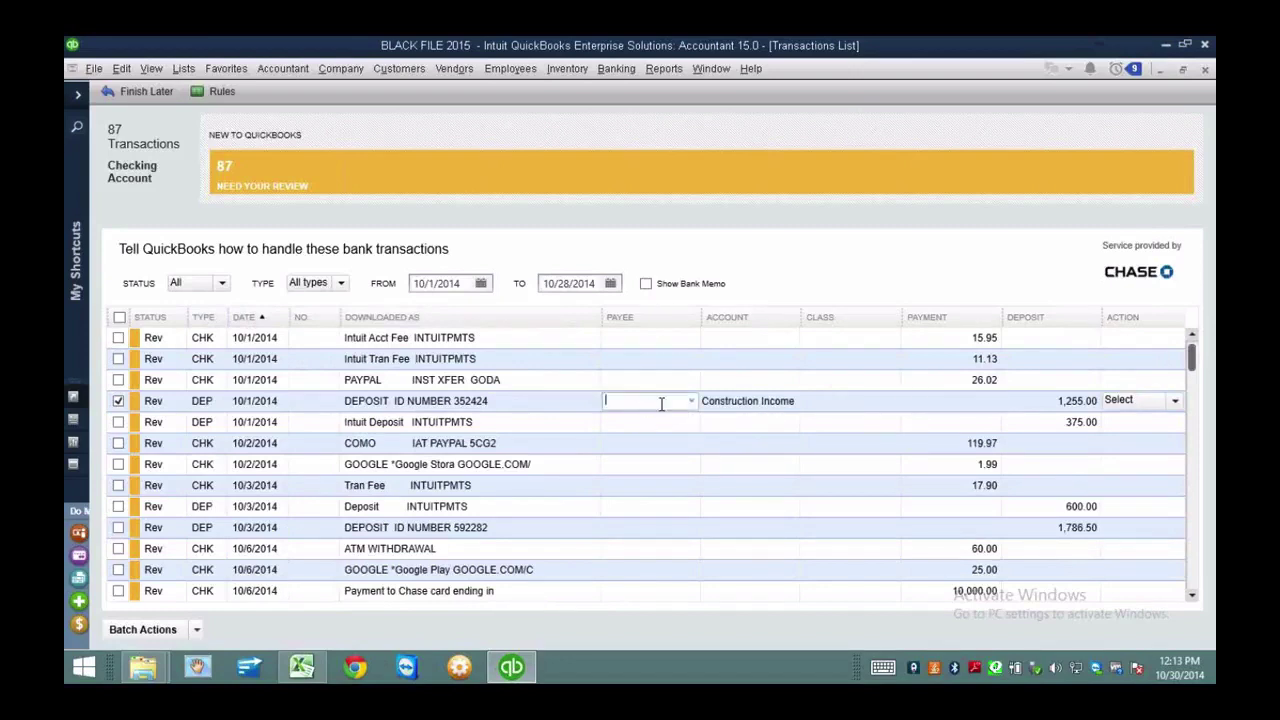
click(747, 401)
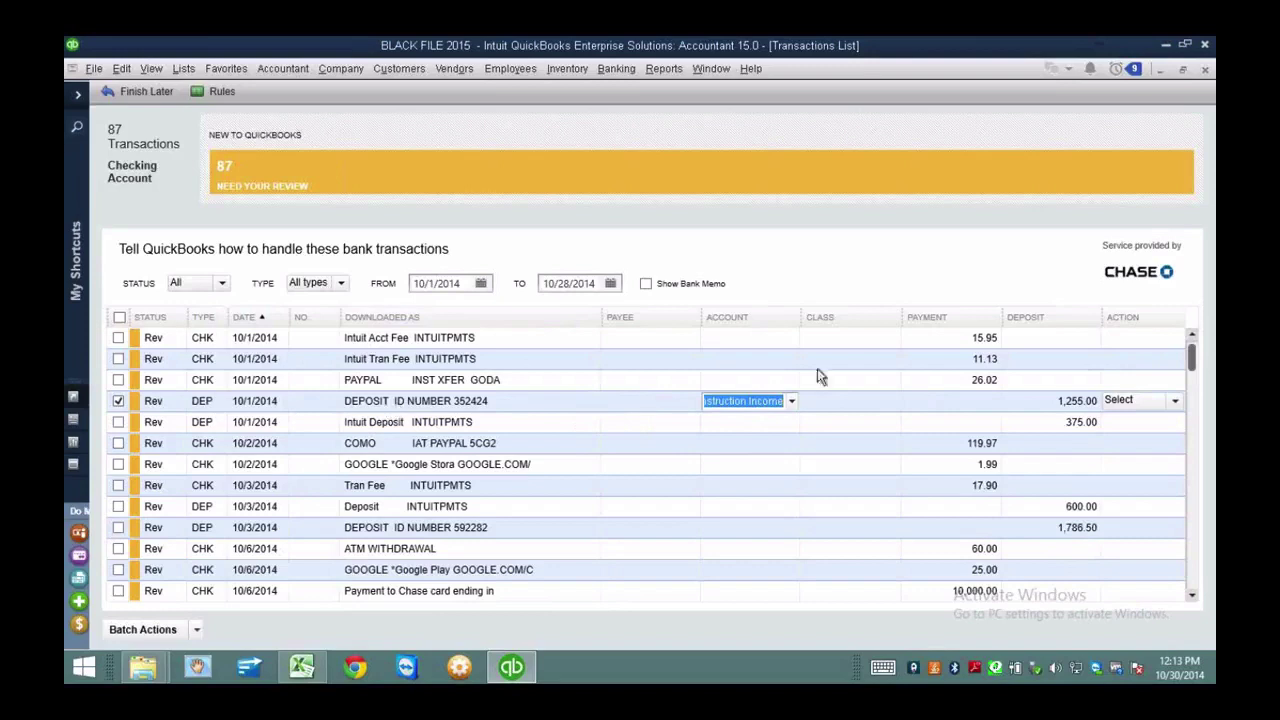
Choose Add More Details for the 1,255.00 deposit and check its open invoices and undeposited funds.
click(1175, 400)
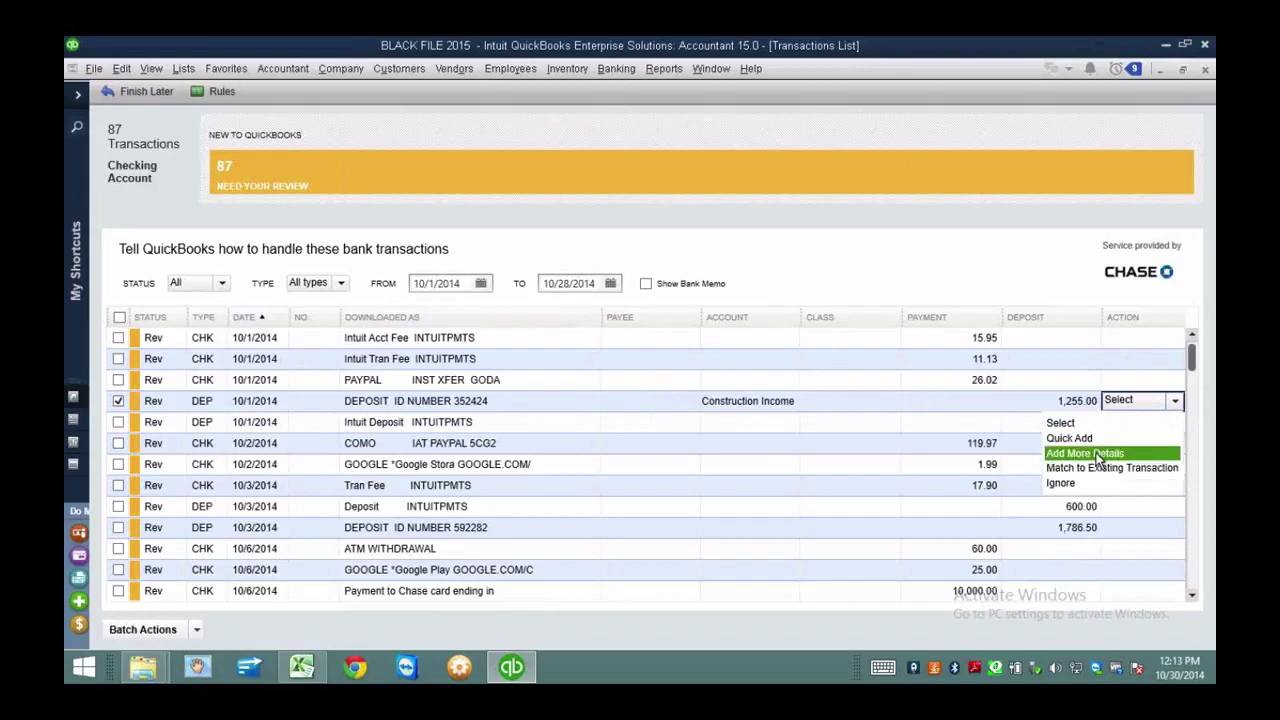
click(1147, 401)
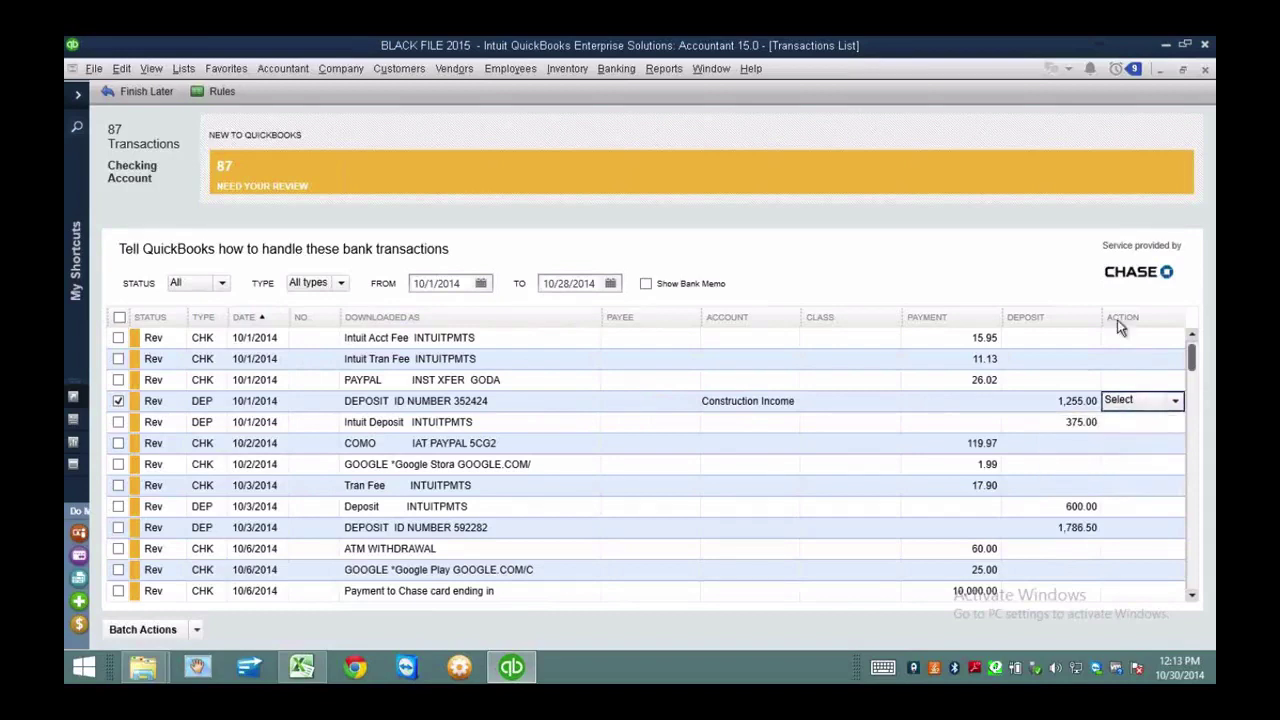
click(1175, 400)
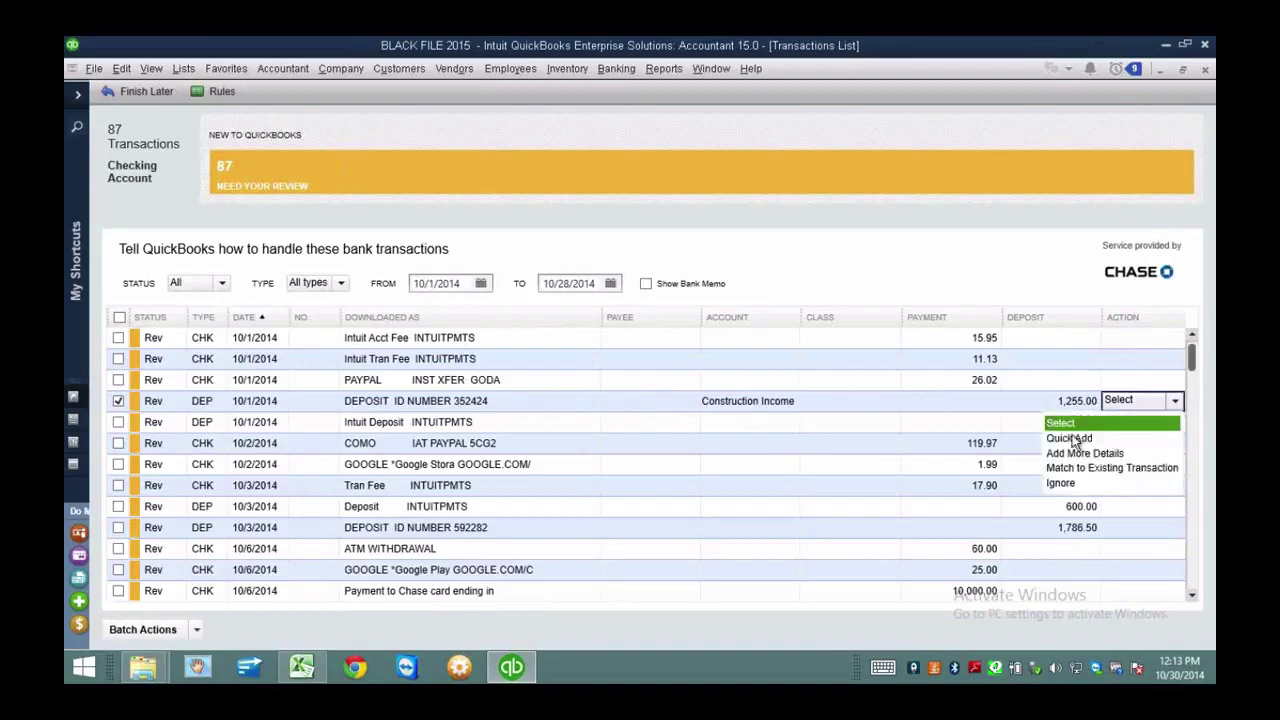
click(1067, 456)
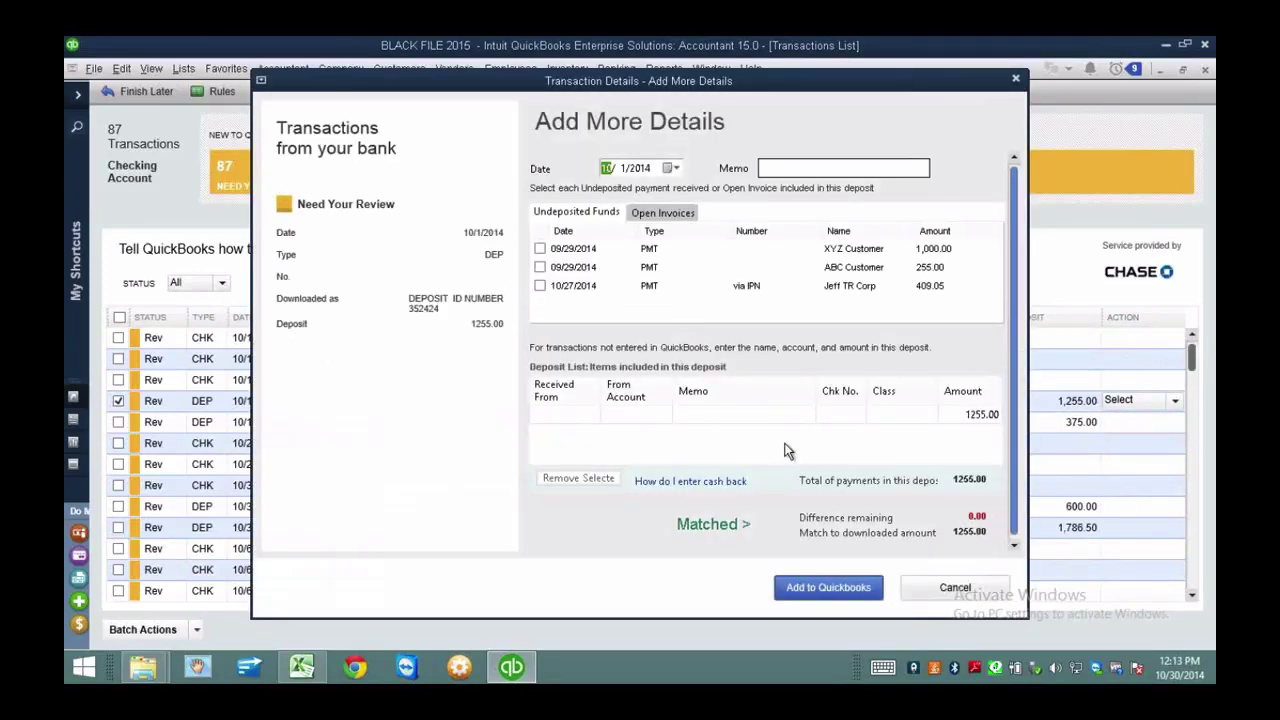
click(662, 212)
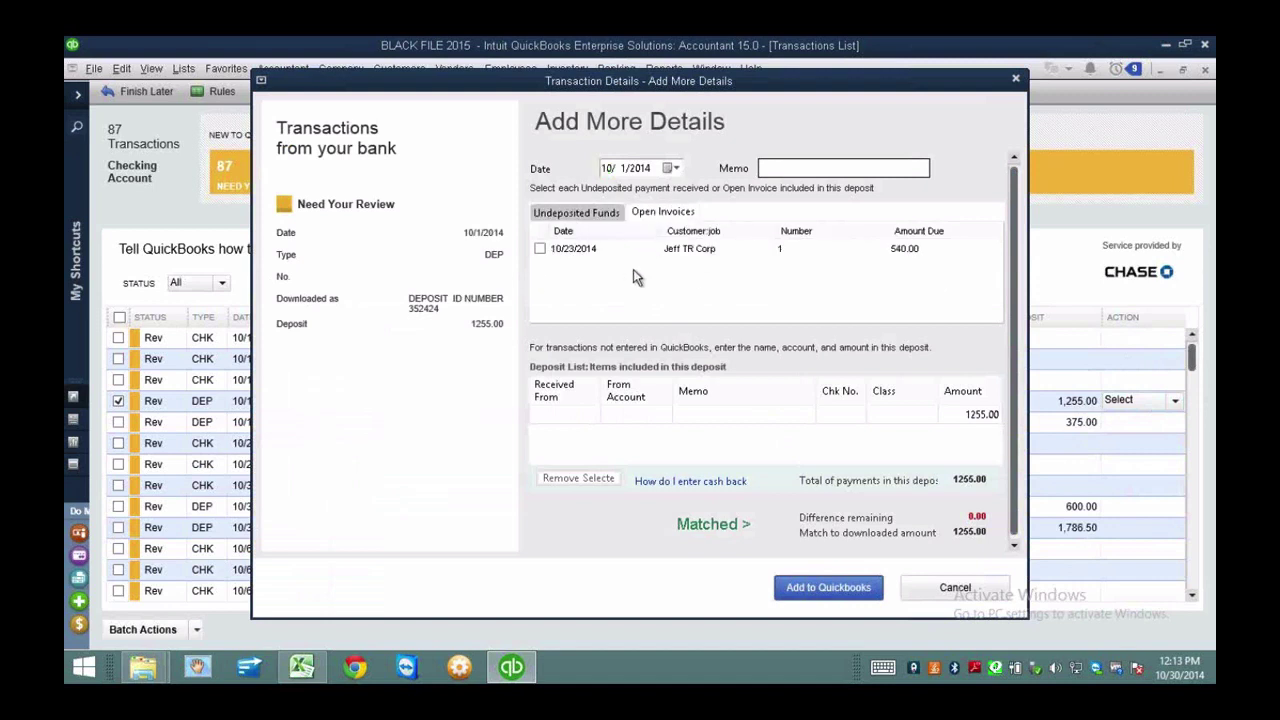
click(592, 212)
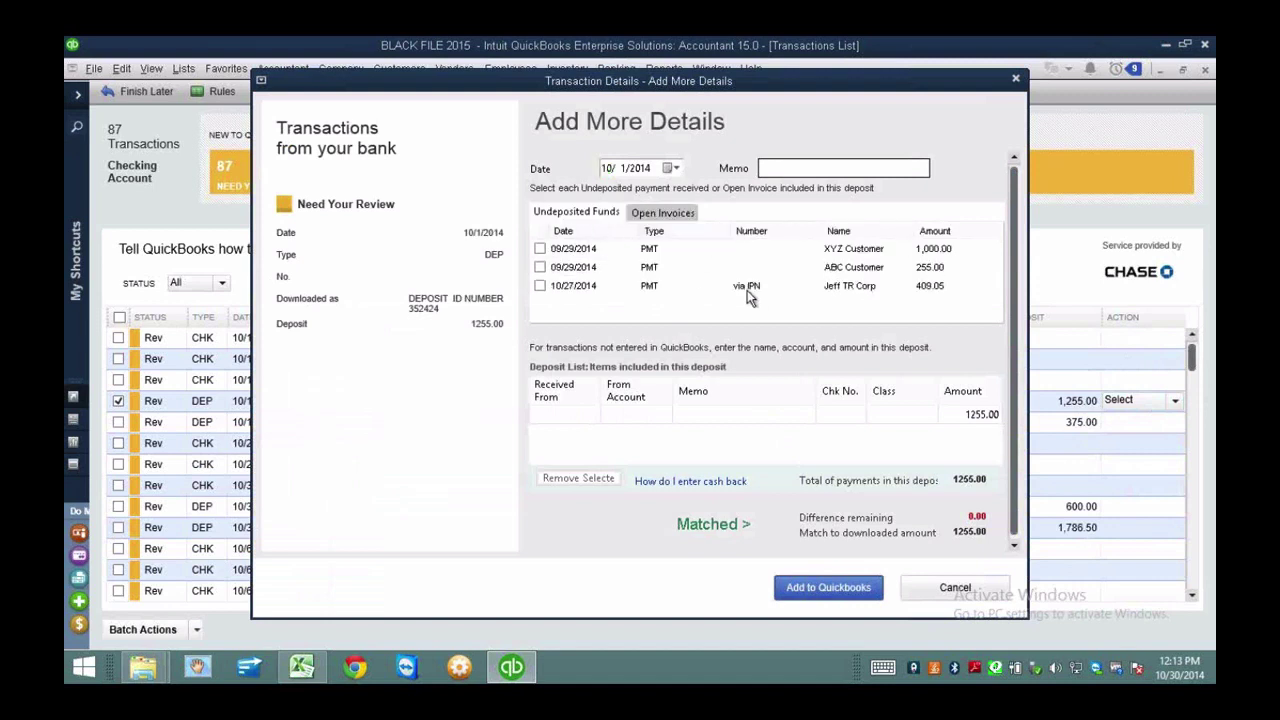
Include the XYZ Customer 1,000.00 and ABC Customer 255.00 undeposited payments in the deposit and add it to QuickBooks.
click(540, 249)
click(540, 267)
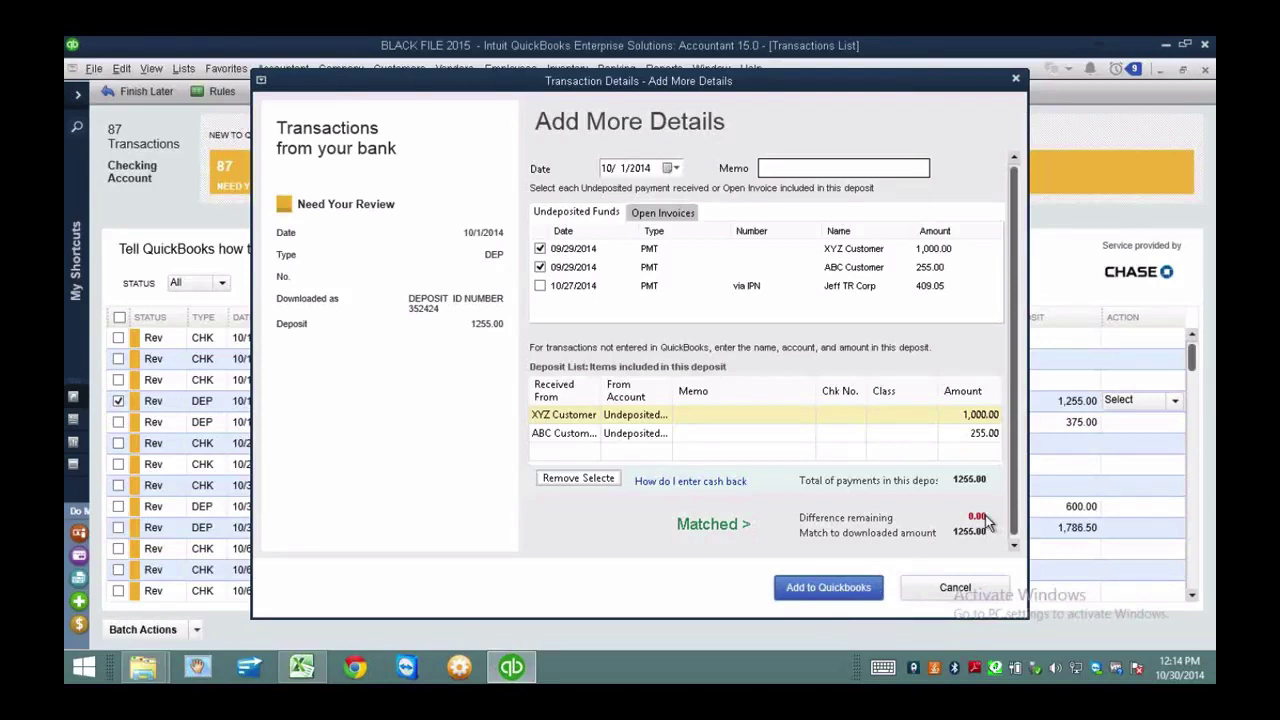
click(828, 588)
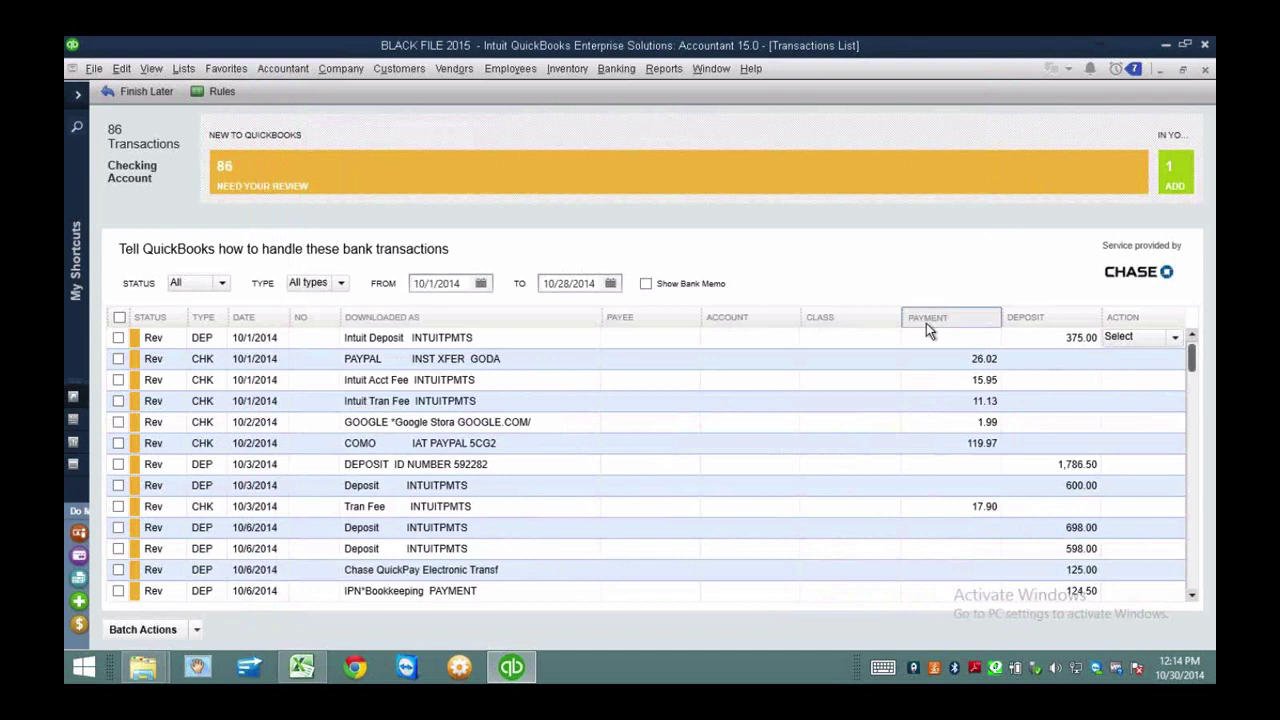
Open the Customer Center and start a new invoice for Venovo Customer.
click(1078, 337)
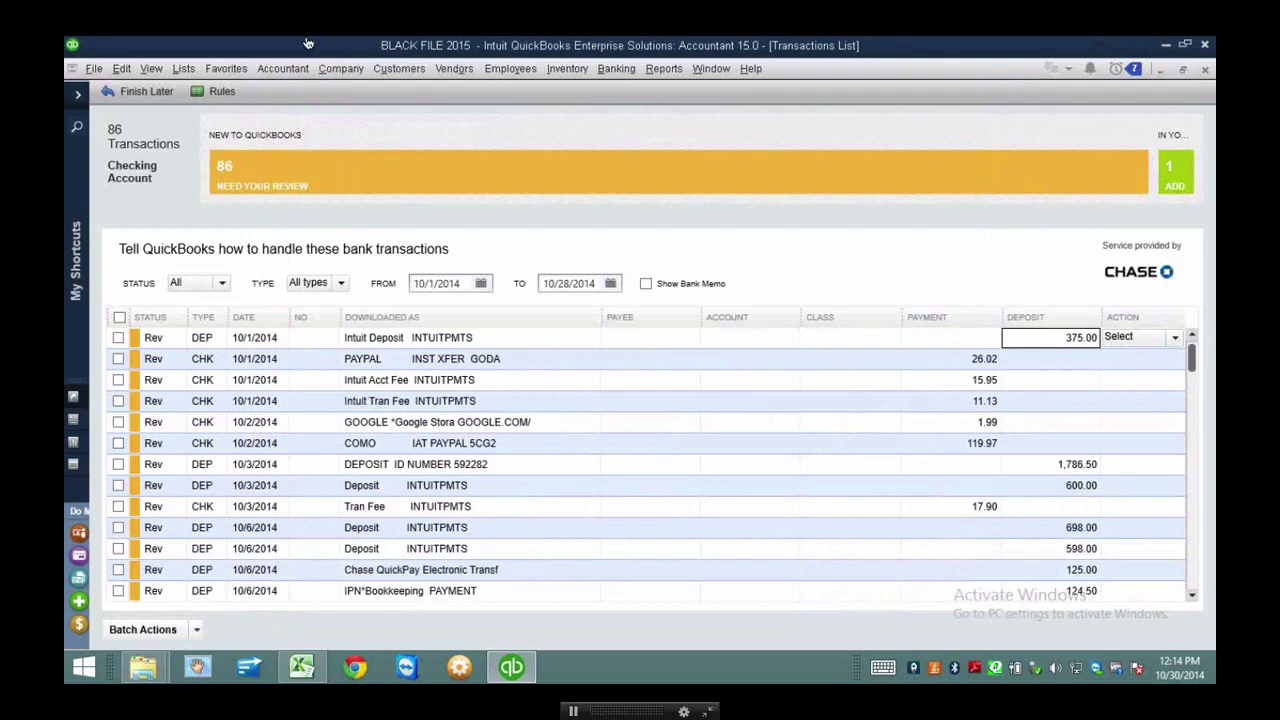
click(399, 68)
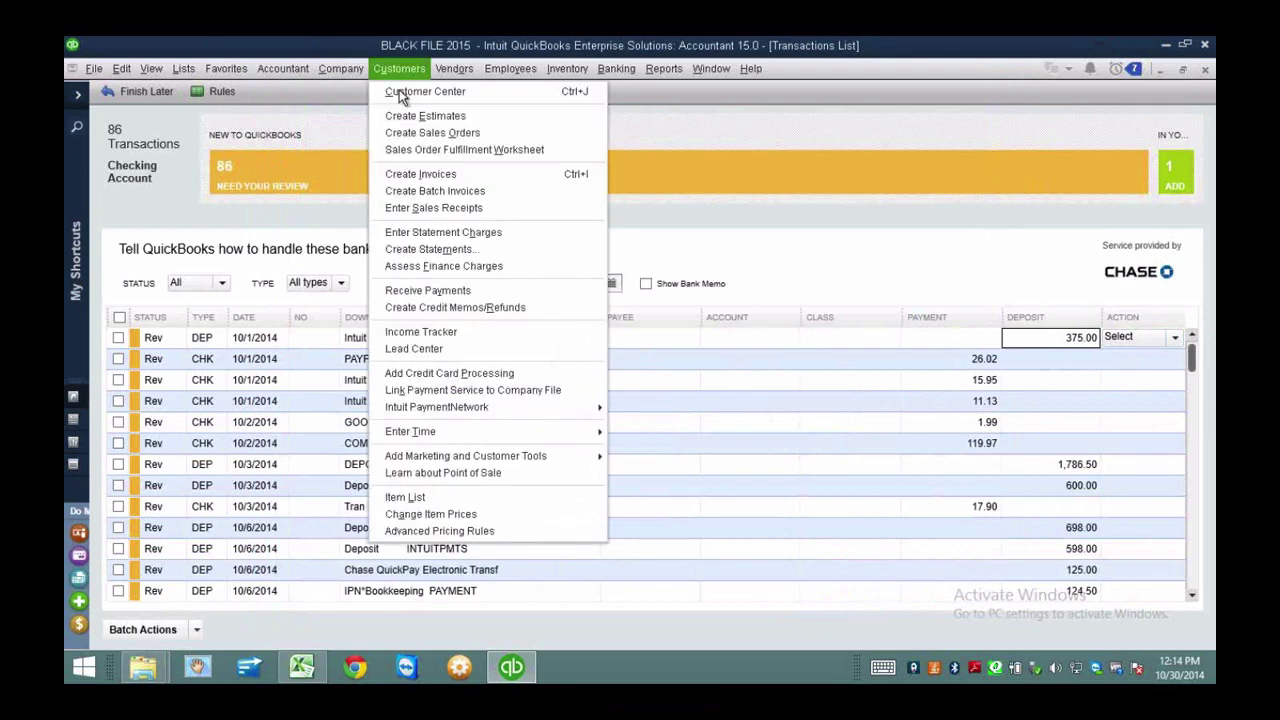
click(399, 91)
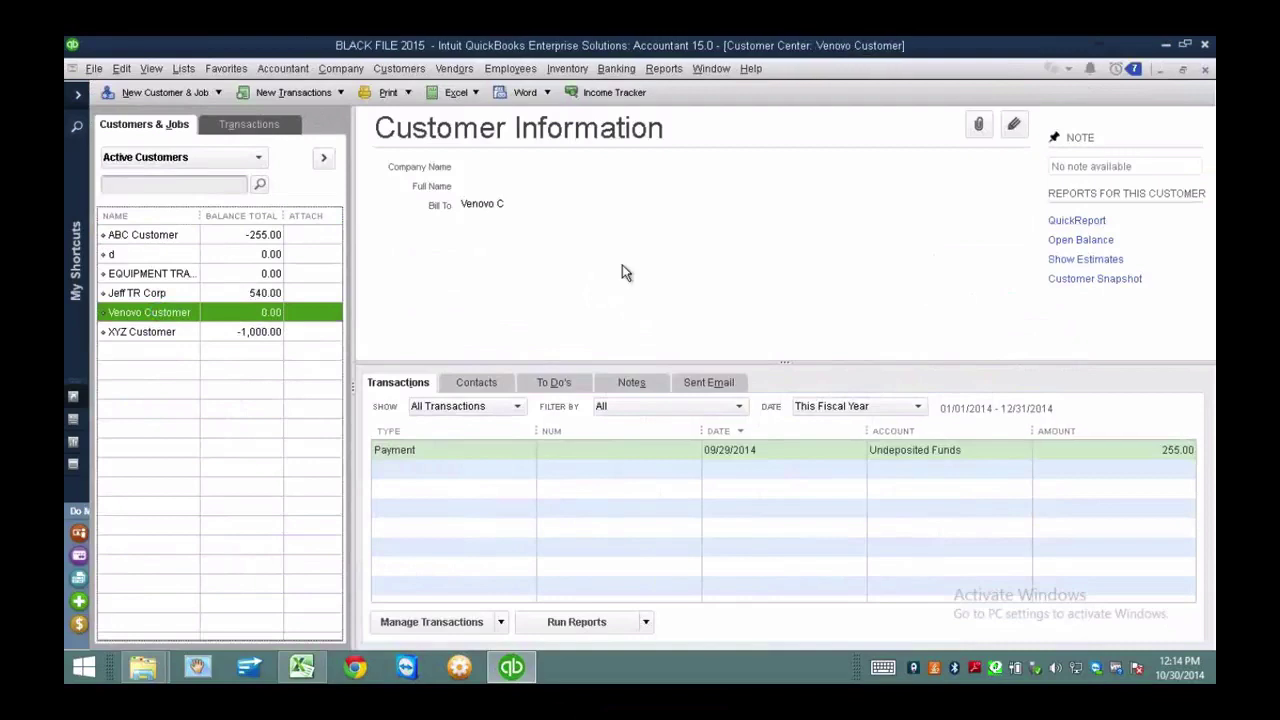
click(298, 90)
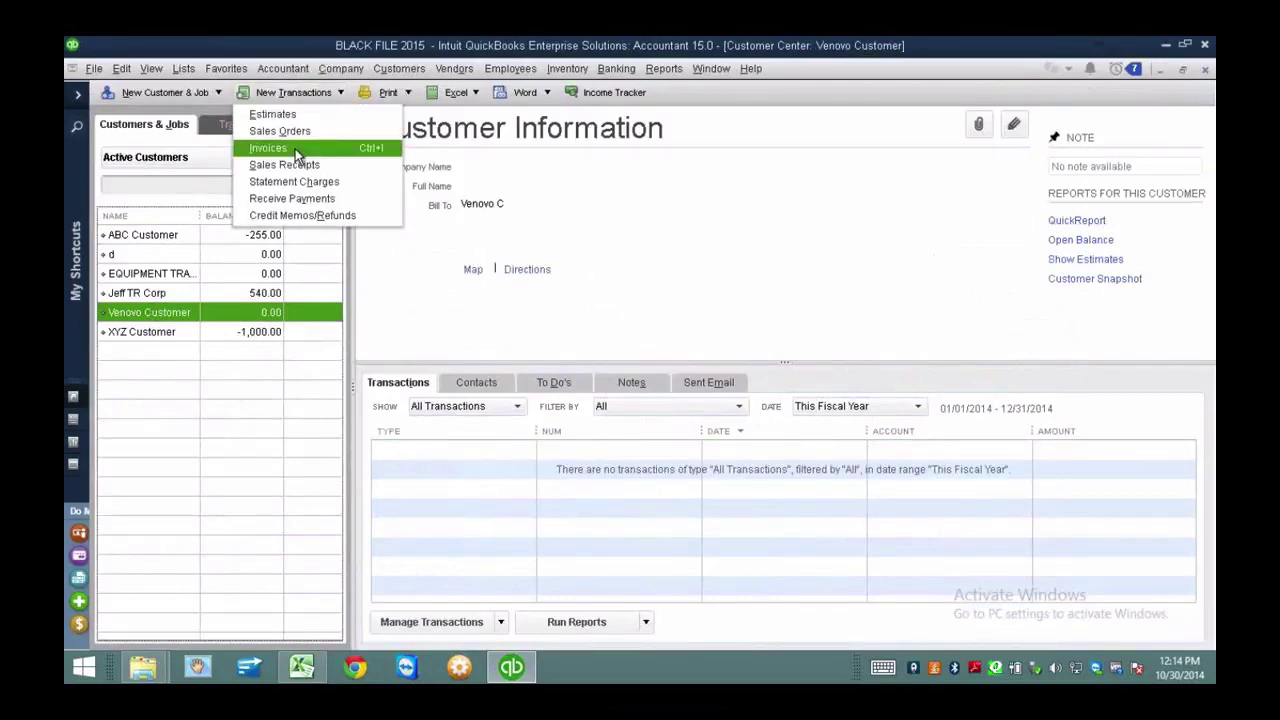
click(295, 148)
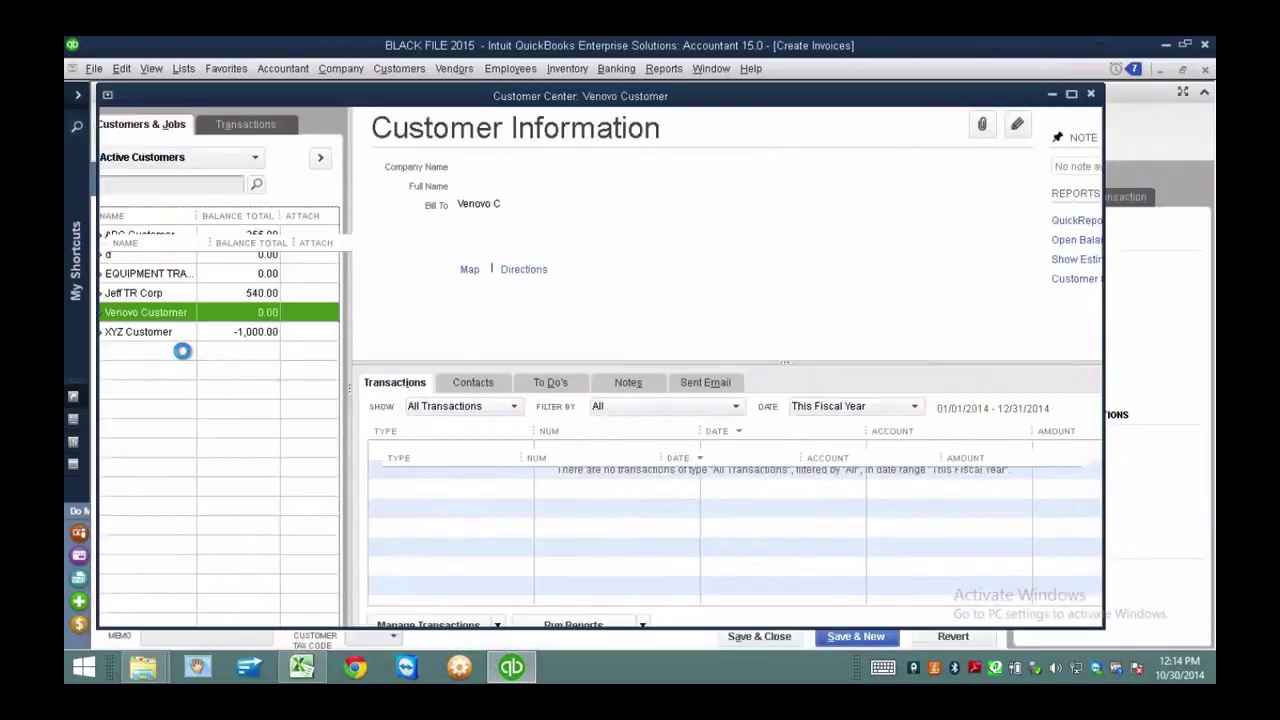
Invoice one Design Fees line at a price of 375, then save and close the invoice without a class.
click(238, 379)
text(HOU)
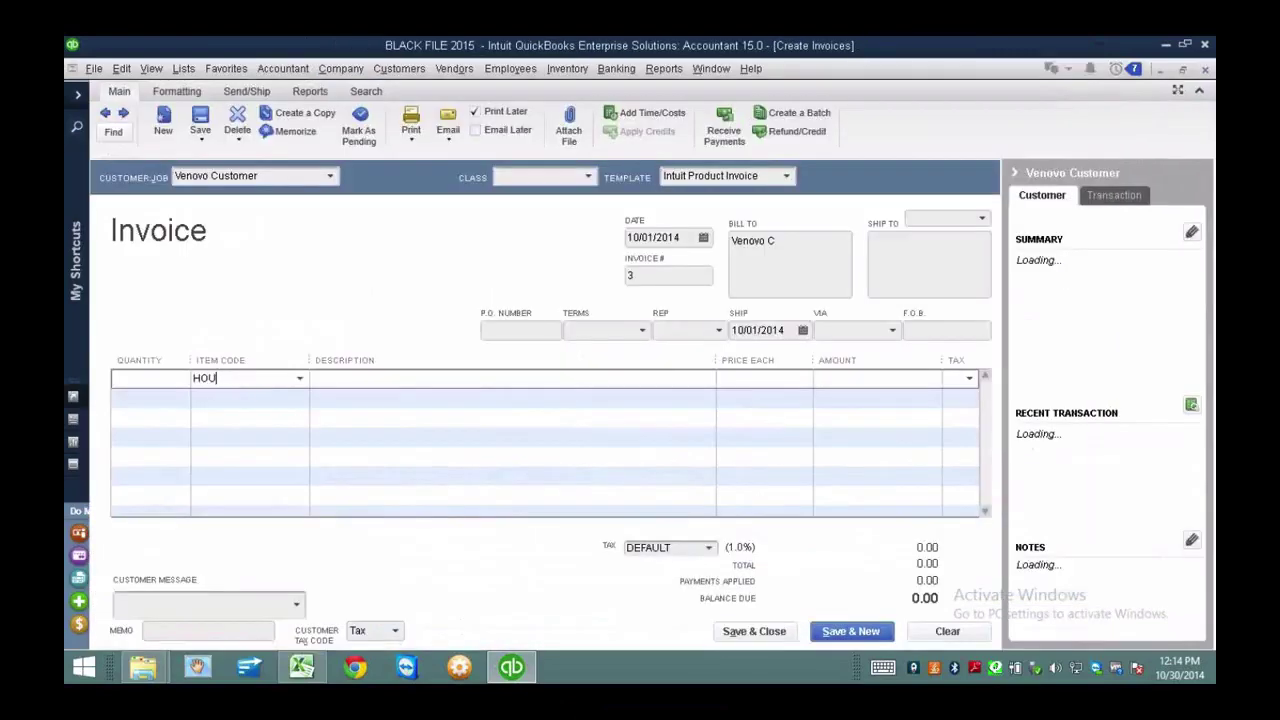
click(299, 379)
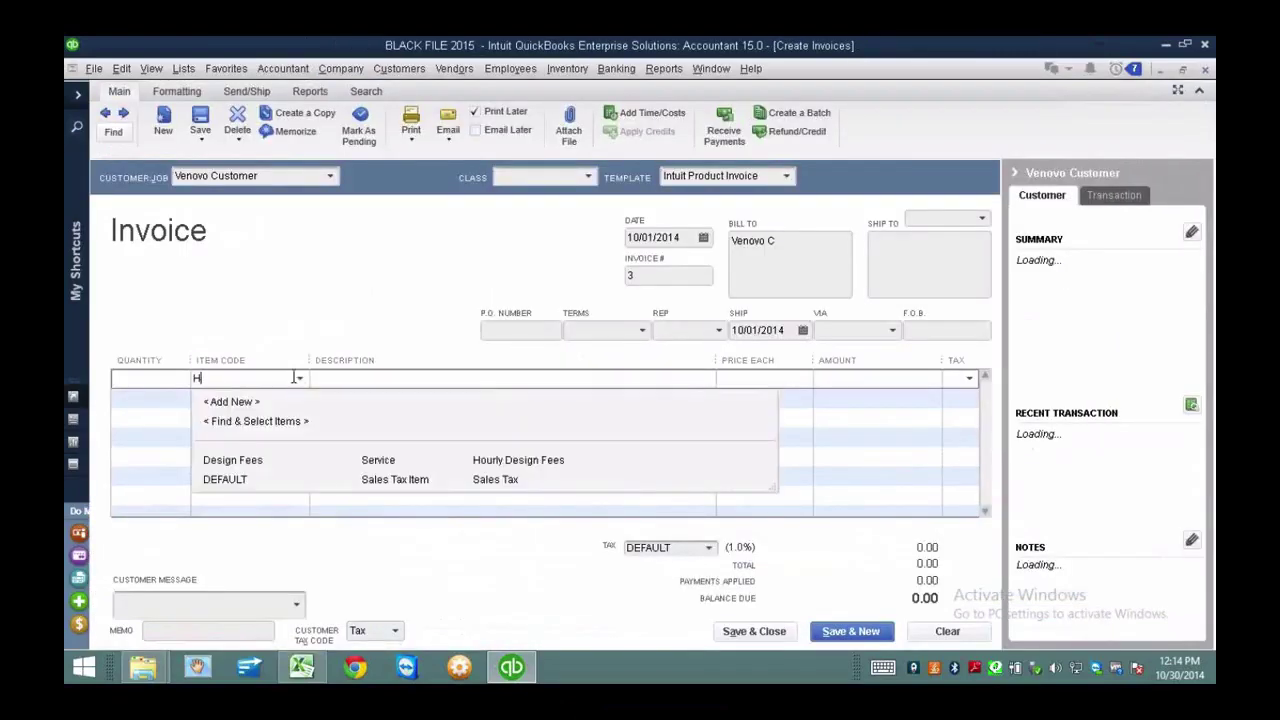
click(226, 458)
click(758, 380)
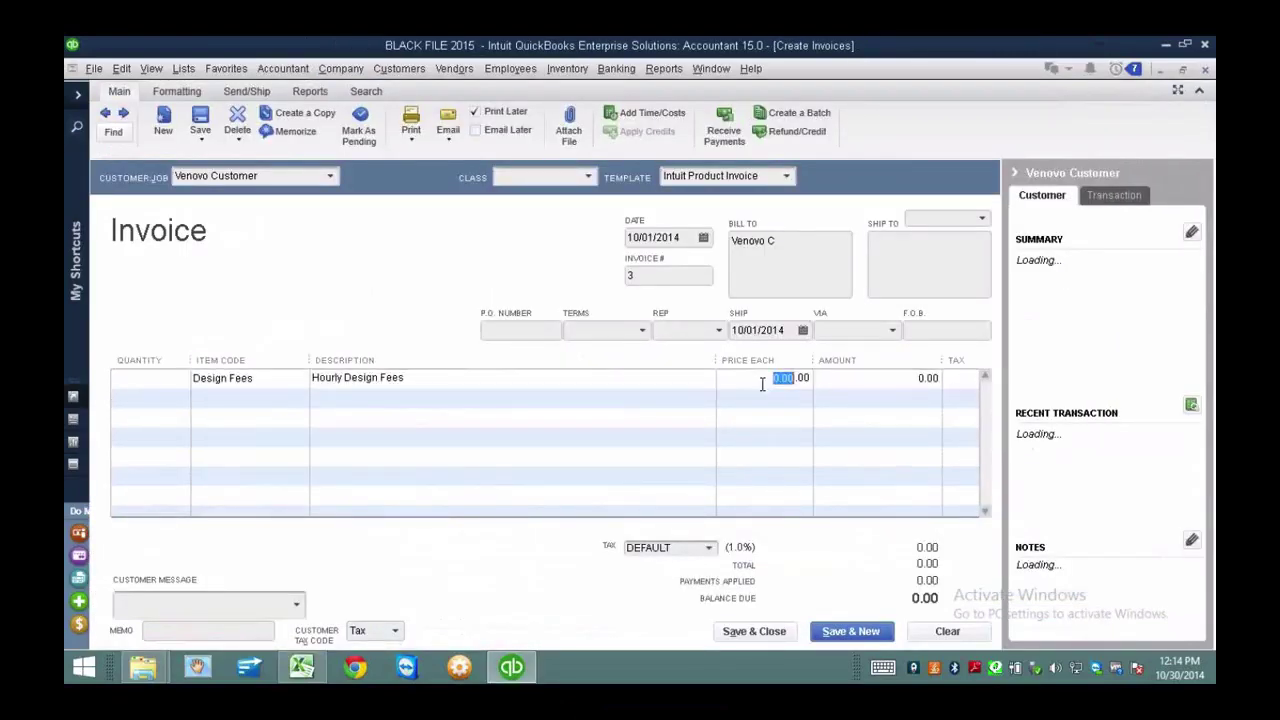
text(375)
click(752, 631)
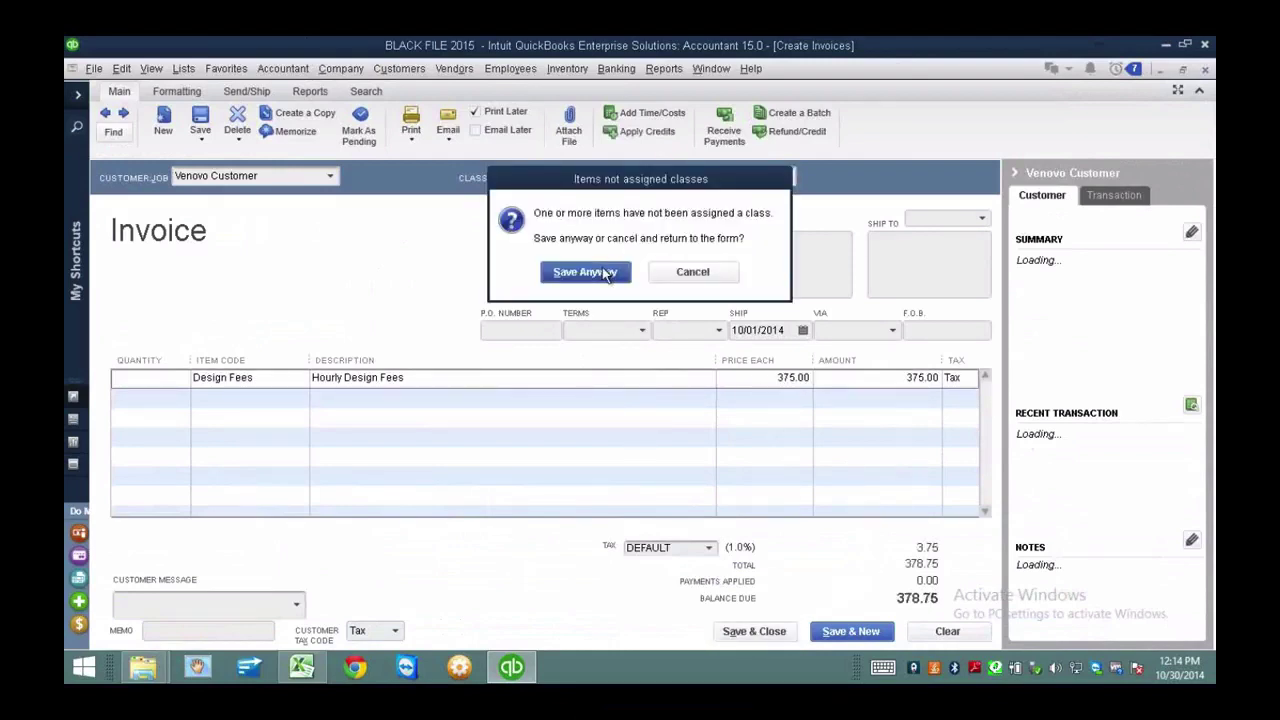
click(604, 274)
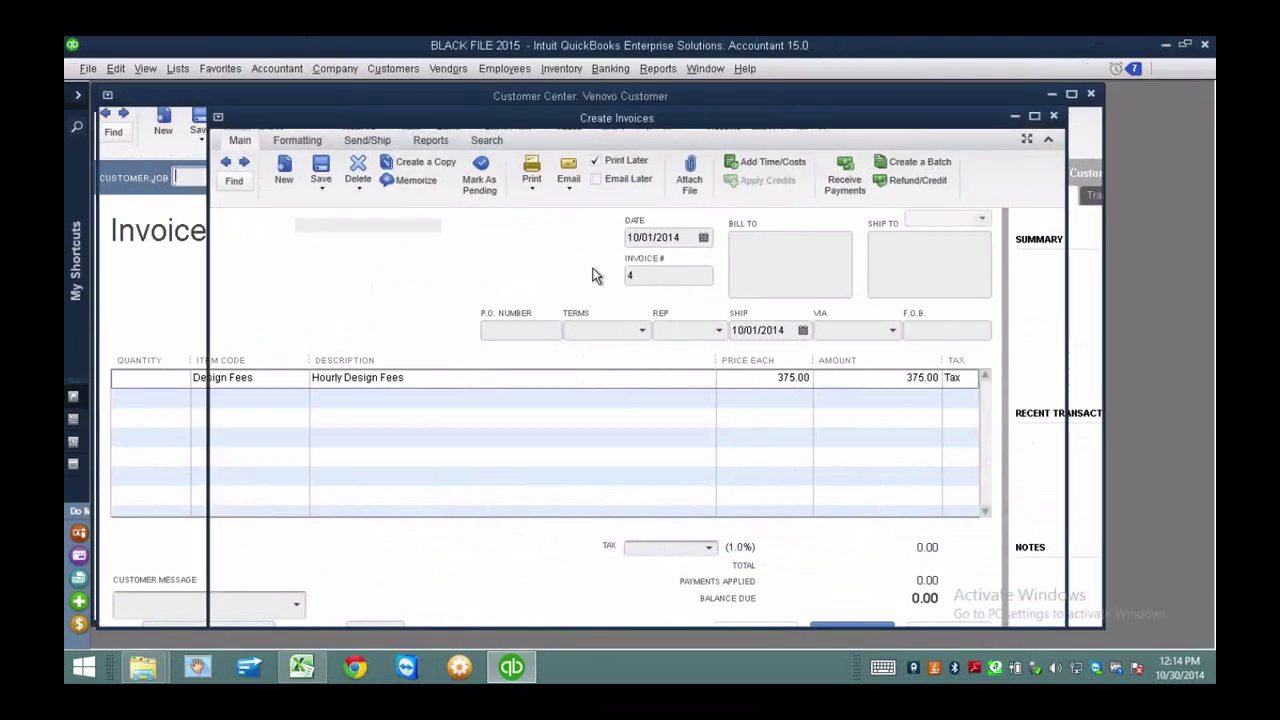
Check the open invoices available for the 375.00 Intuit deposit under Add More Details, then cancel.
click(1071, 93)
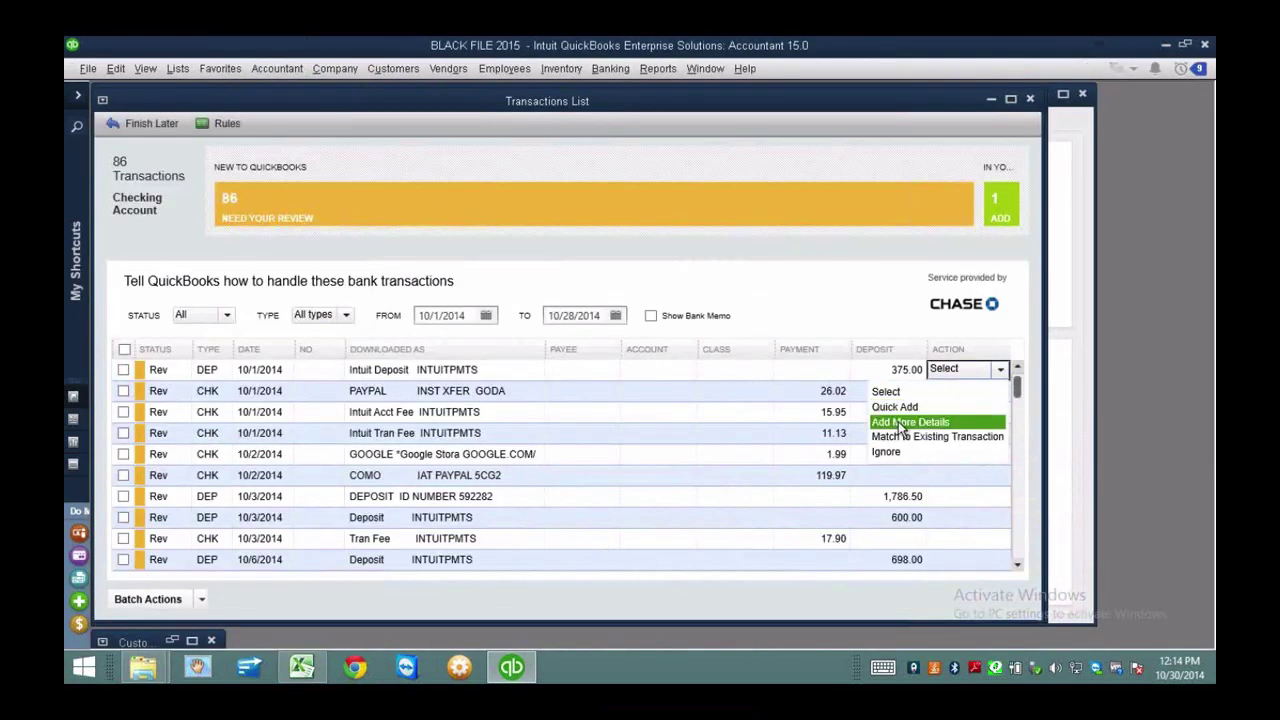
click(902, 425)
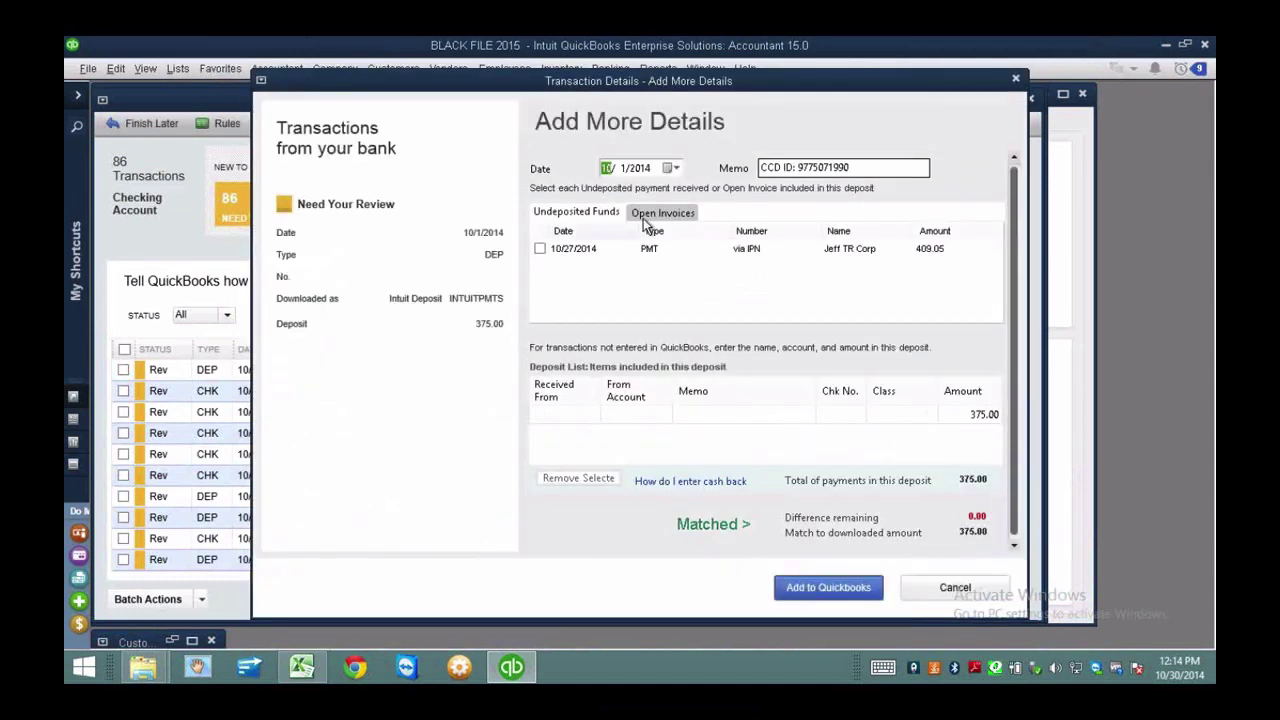
click(660, 213)
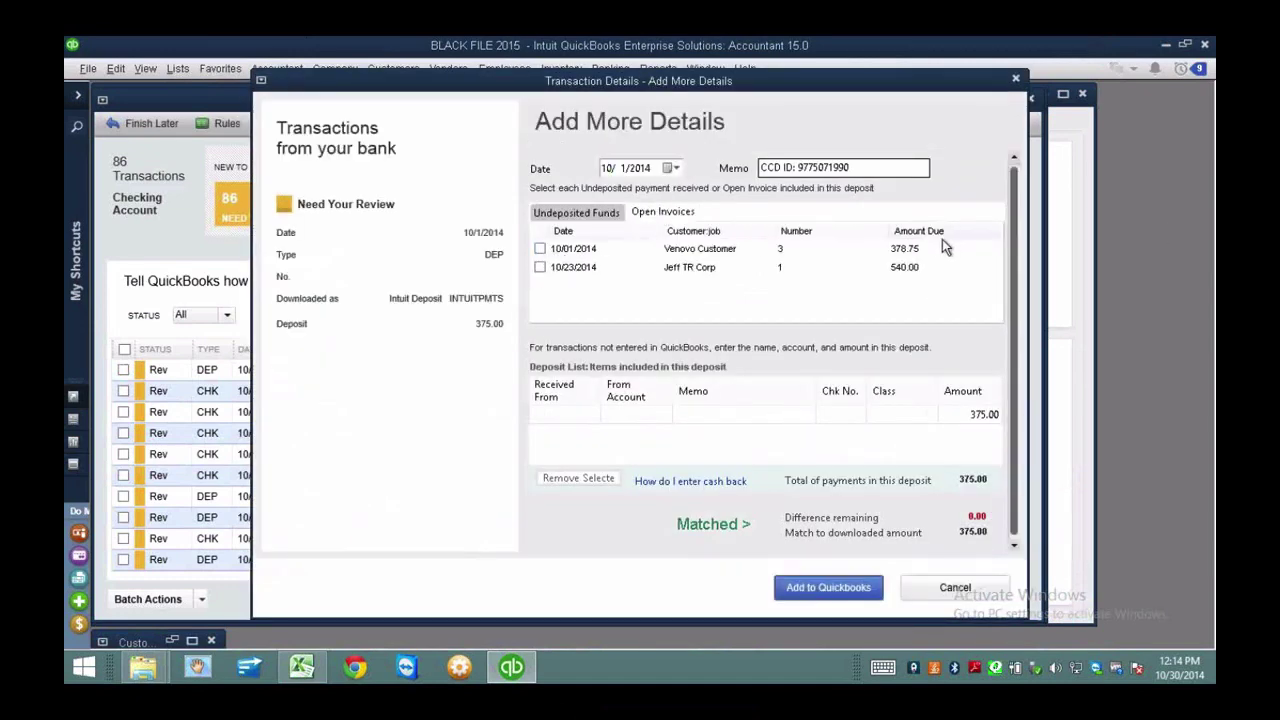
click(955, 589)
Reopen Venovo Customer's invoice from the Customer Center, set its Design Fees line to Non tax and save it without a class.
click(1057, 119)
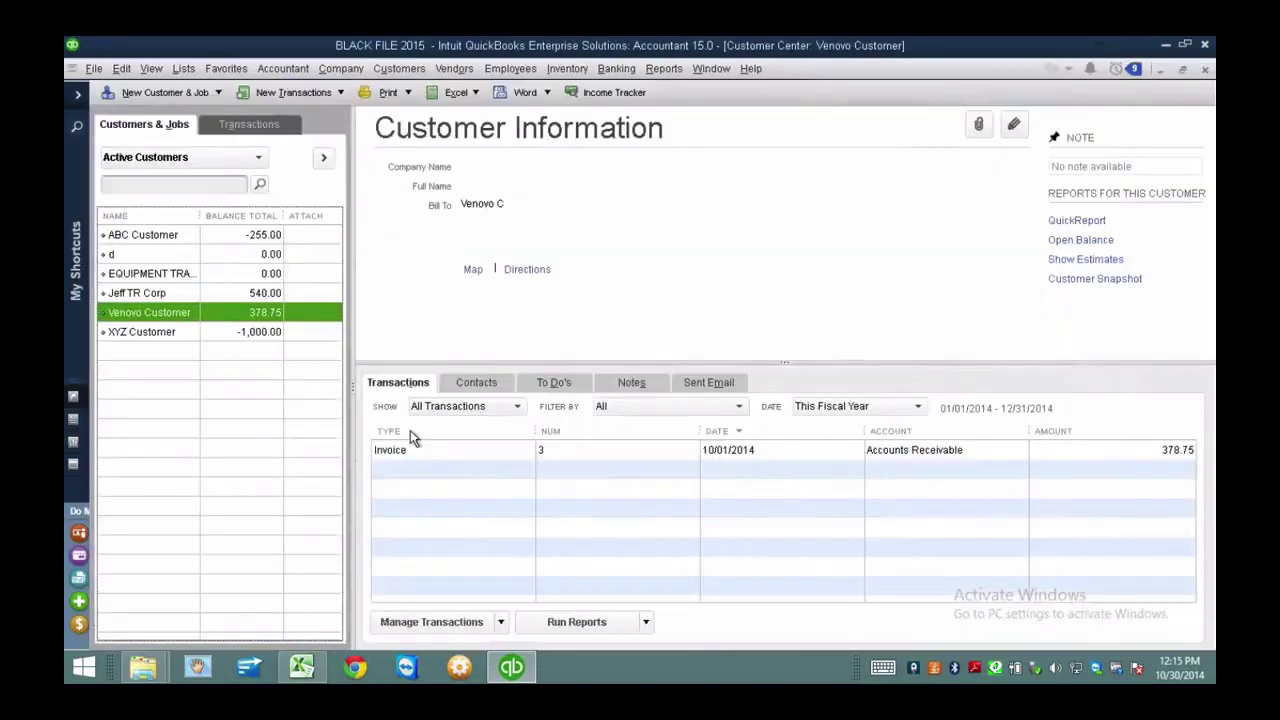
double_click(410, 449)
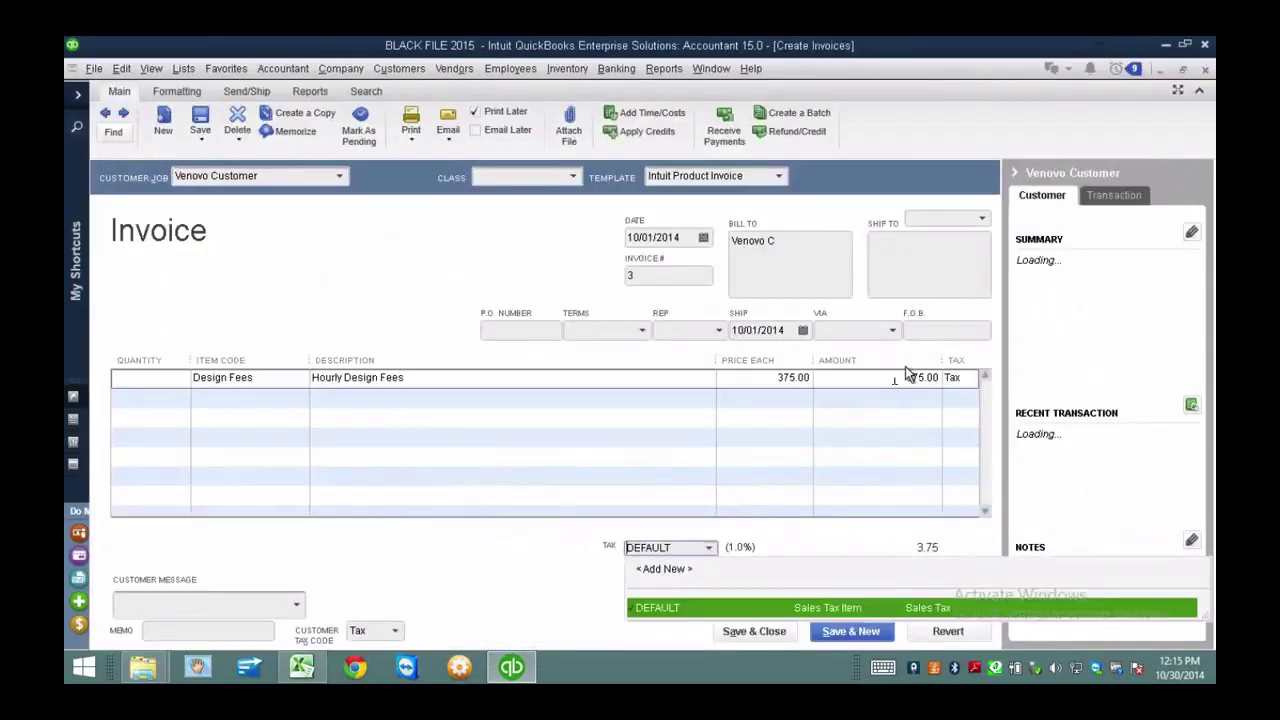
click(969, 378)
click(917, 460)
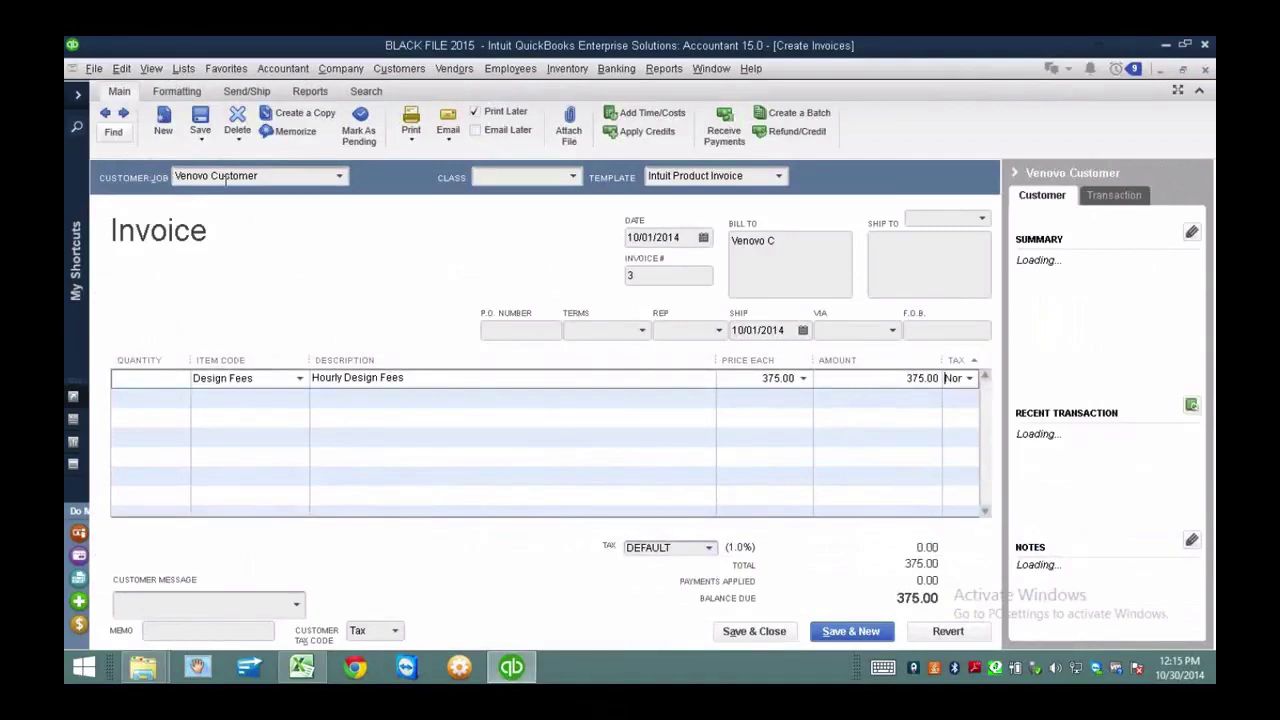
click(201, 125)
click(570, 246)
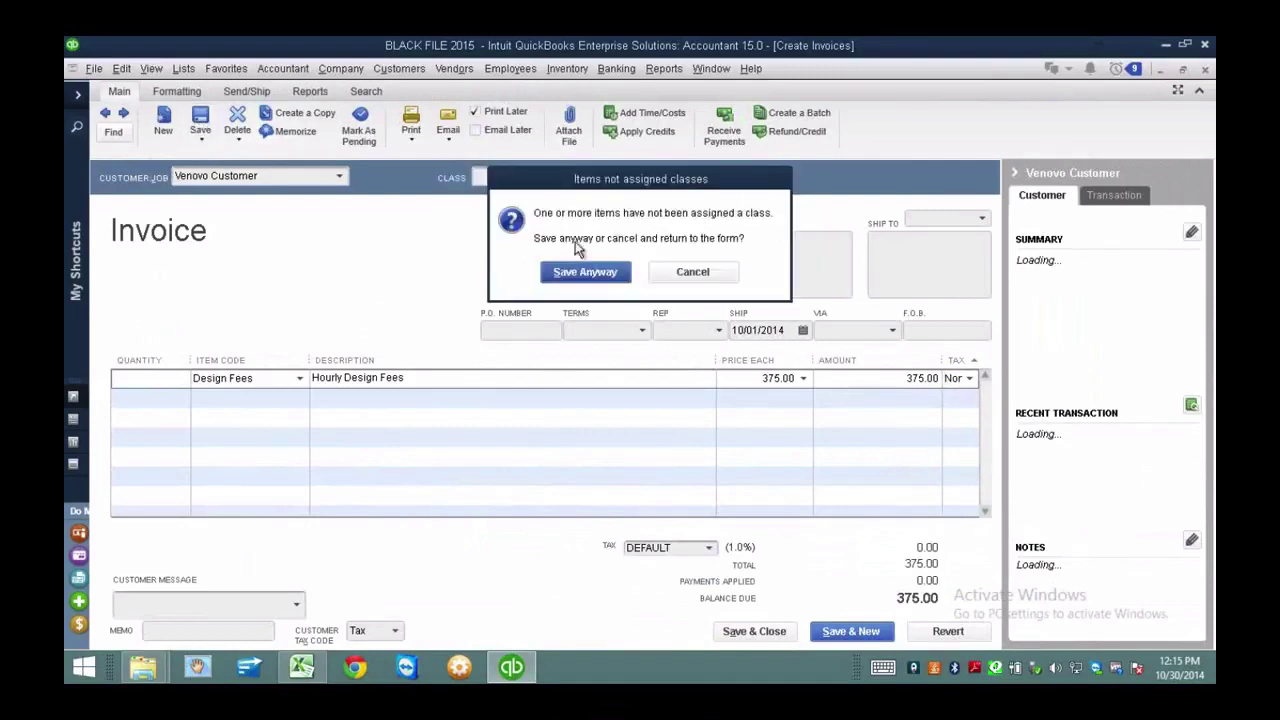
click(583, 272)
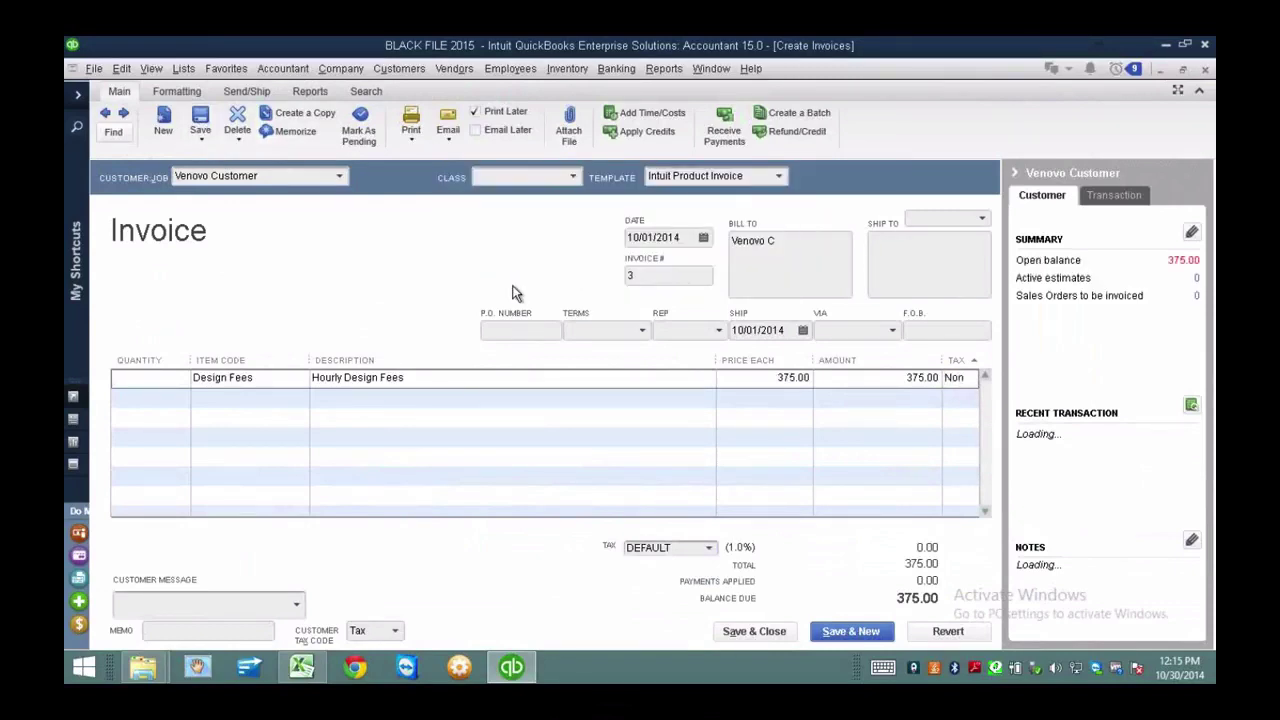
Receive Venovo Customer's full 375.00 payment against the open invoice, then save and close the payment and the invoice.
click(727, 128)
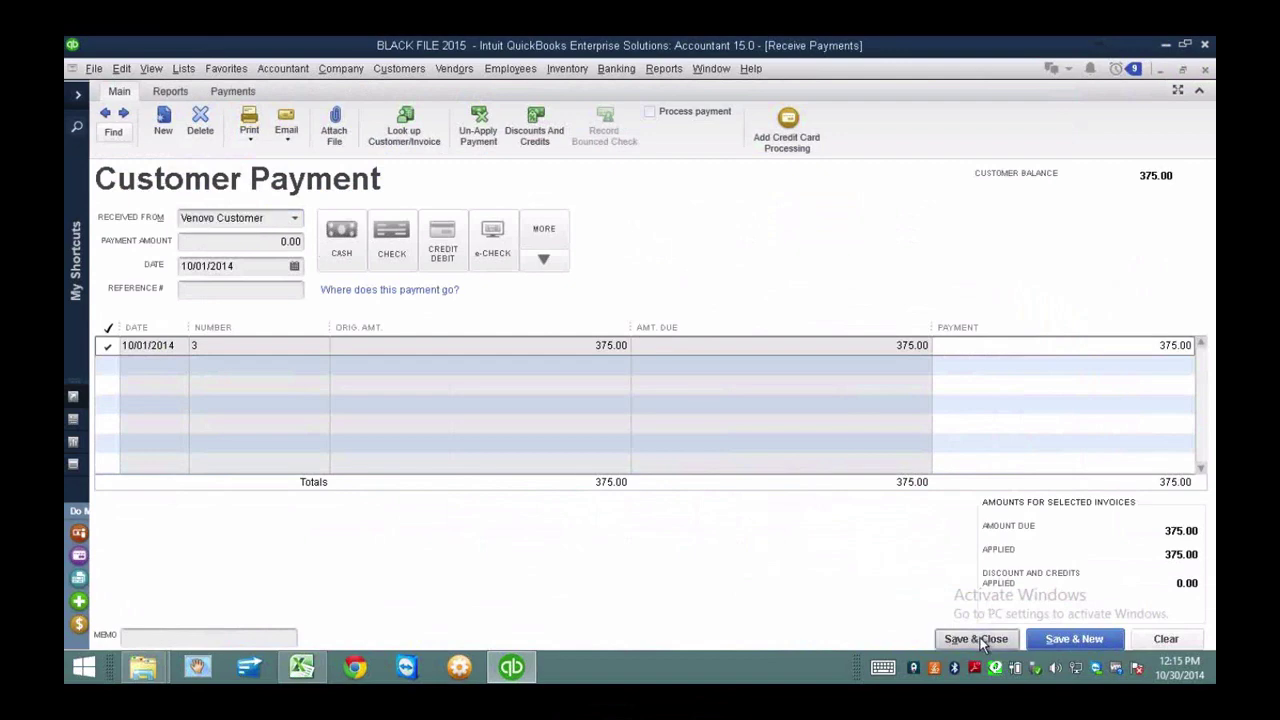
click(979, 639)
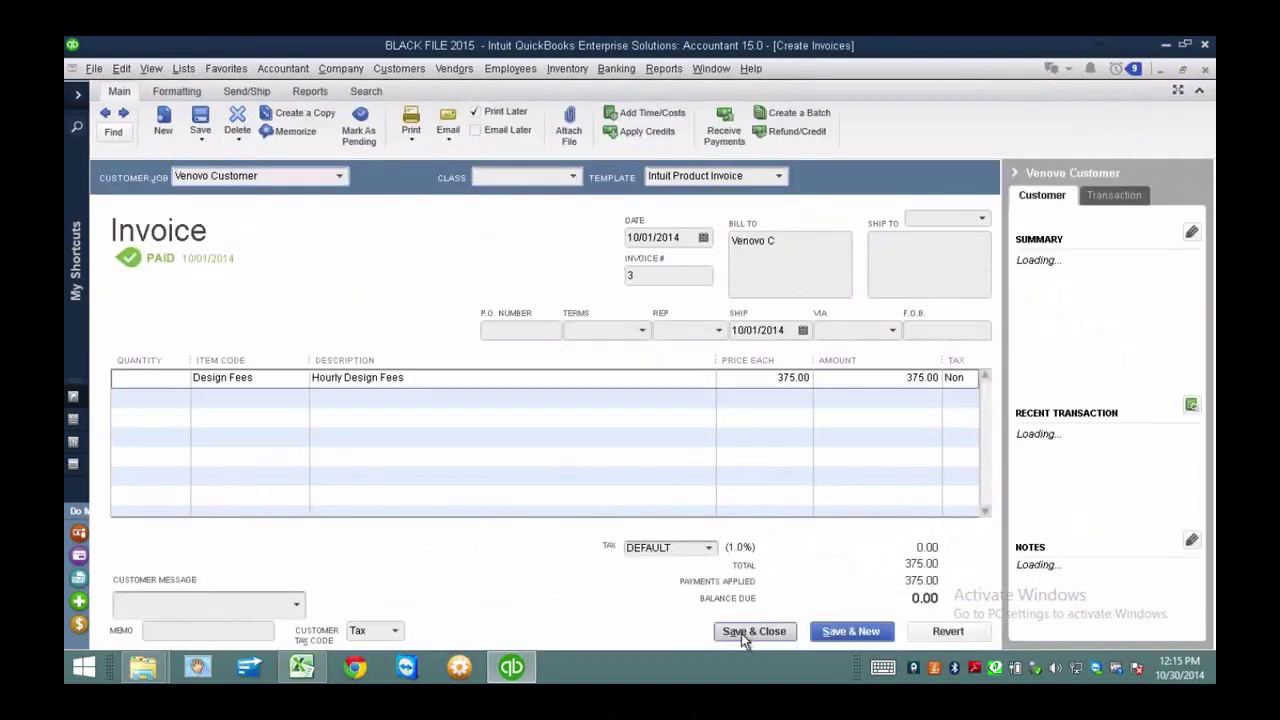
click(754, 631)
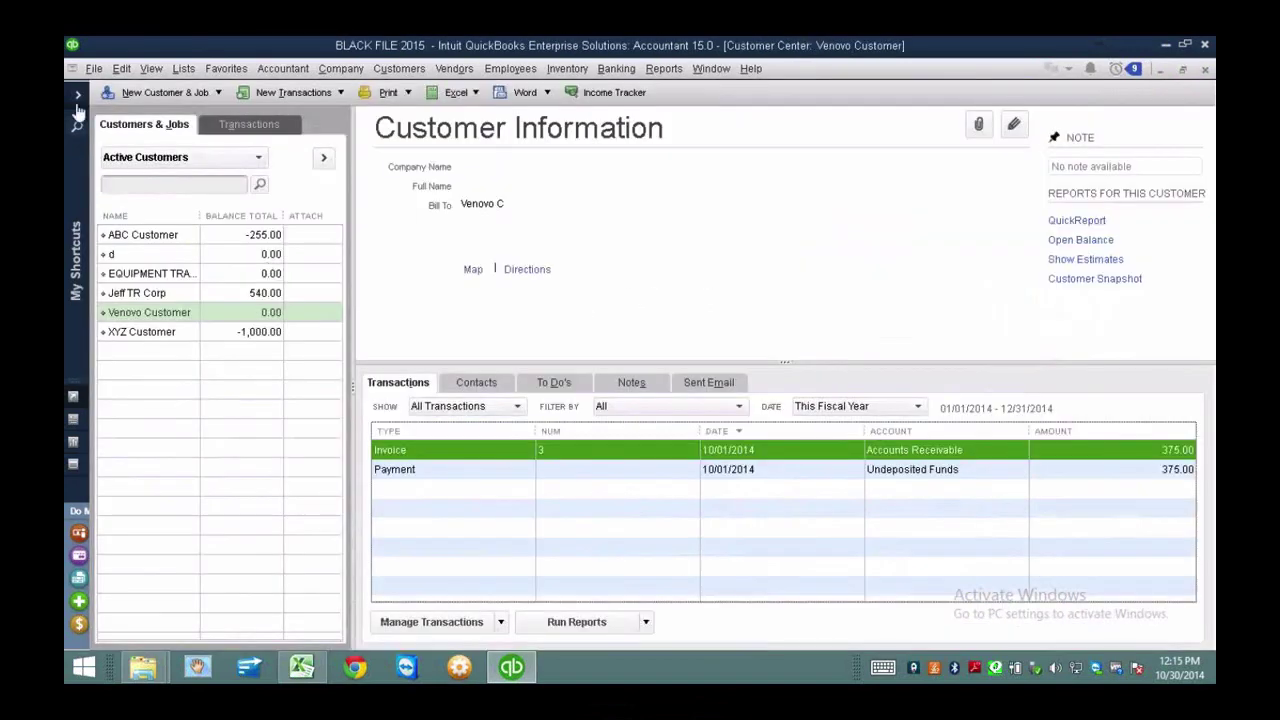
Record a deposit of Venovo Customer's 375.00 payment dated 10/01/2014 into the Checking Account, then save and close it.
click(76, 260)
click(129, 194)
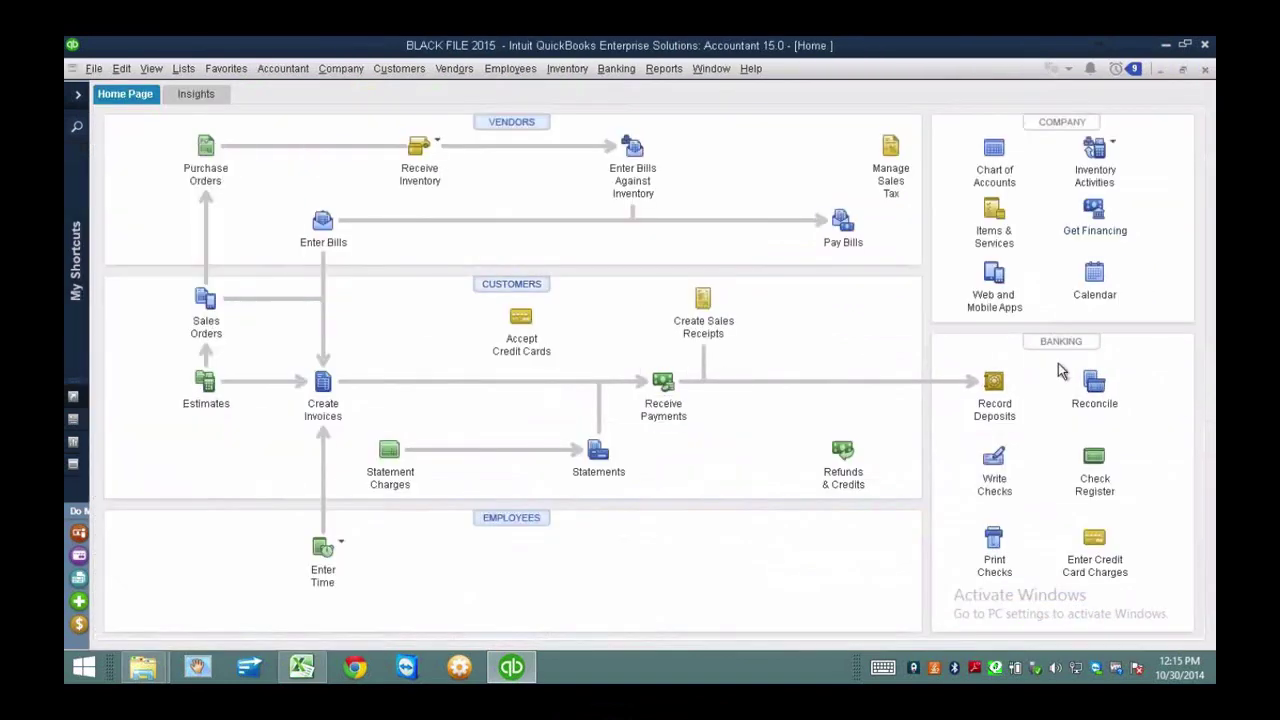
click(993, 383)
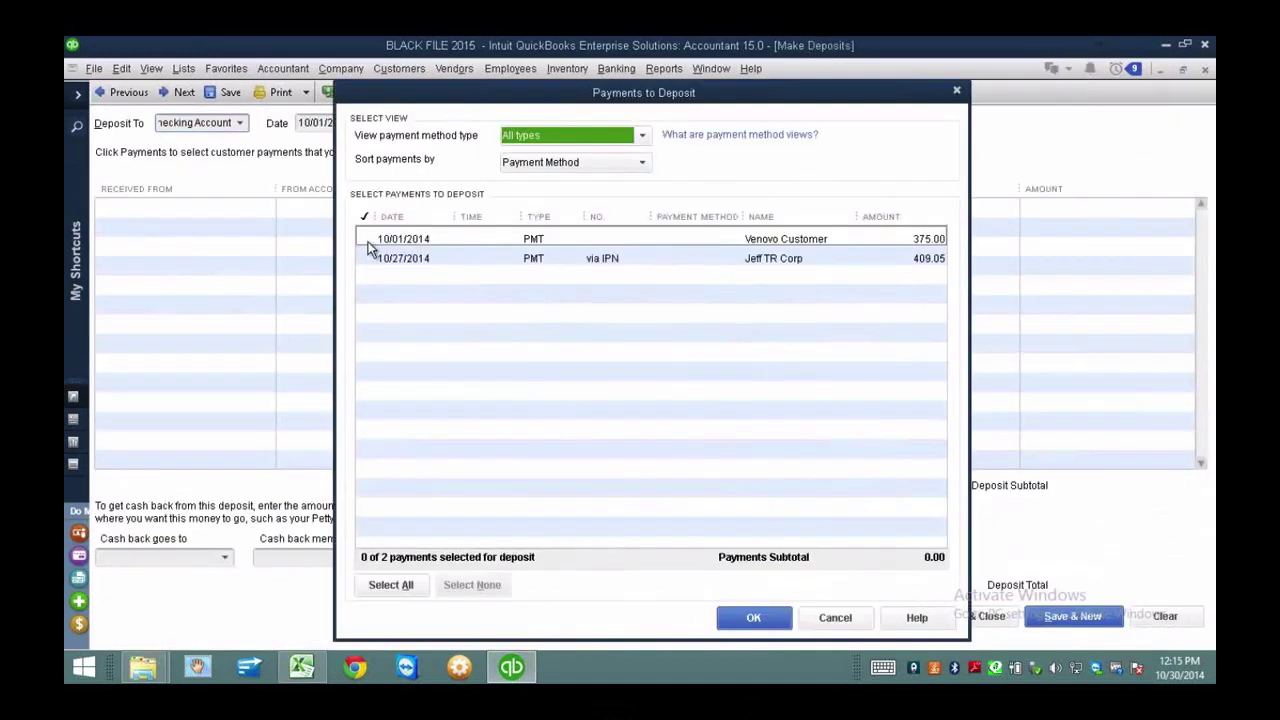
click(365, 240)
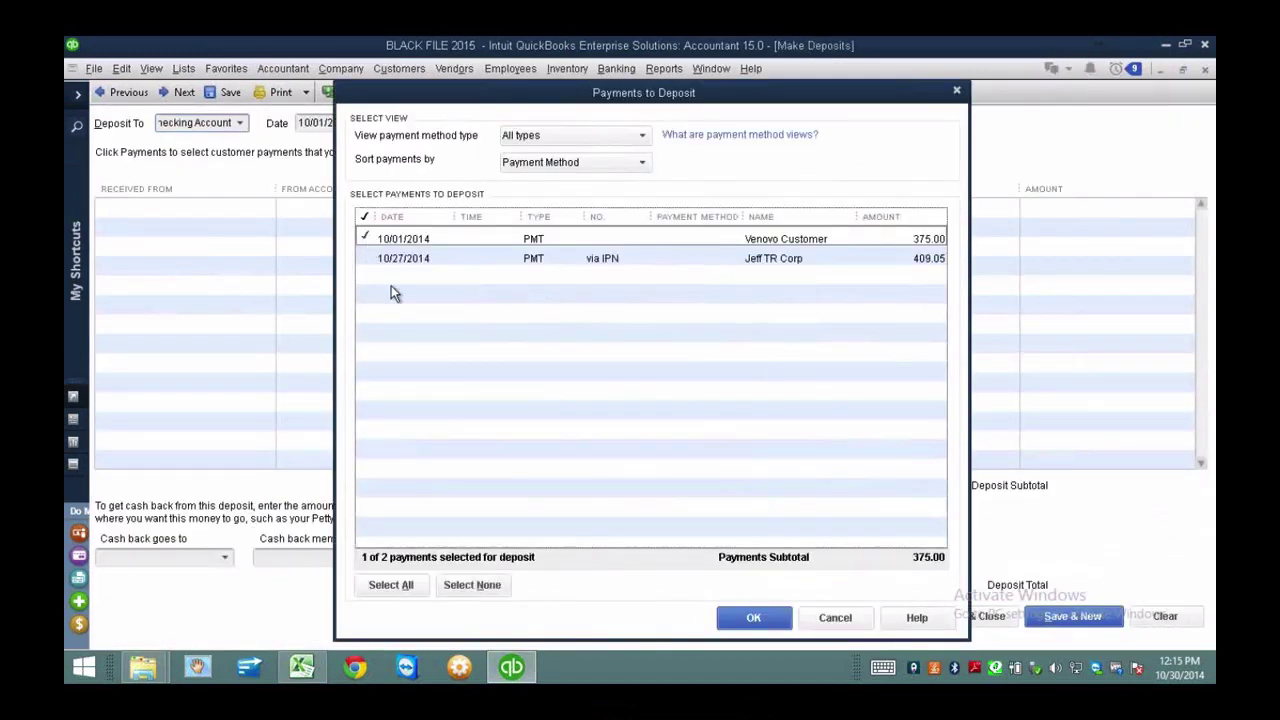
click(744, 620)
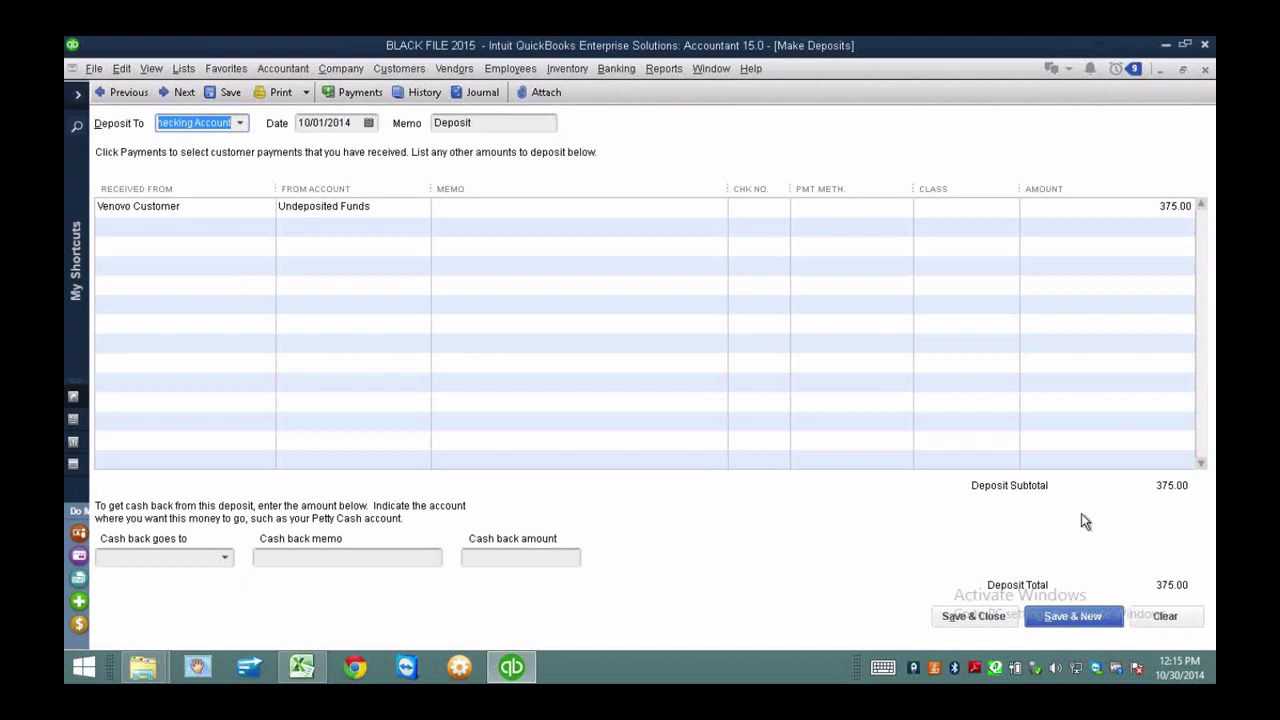
click(987, 621)
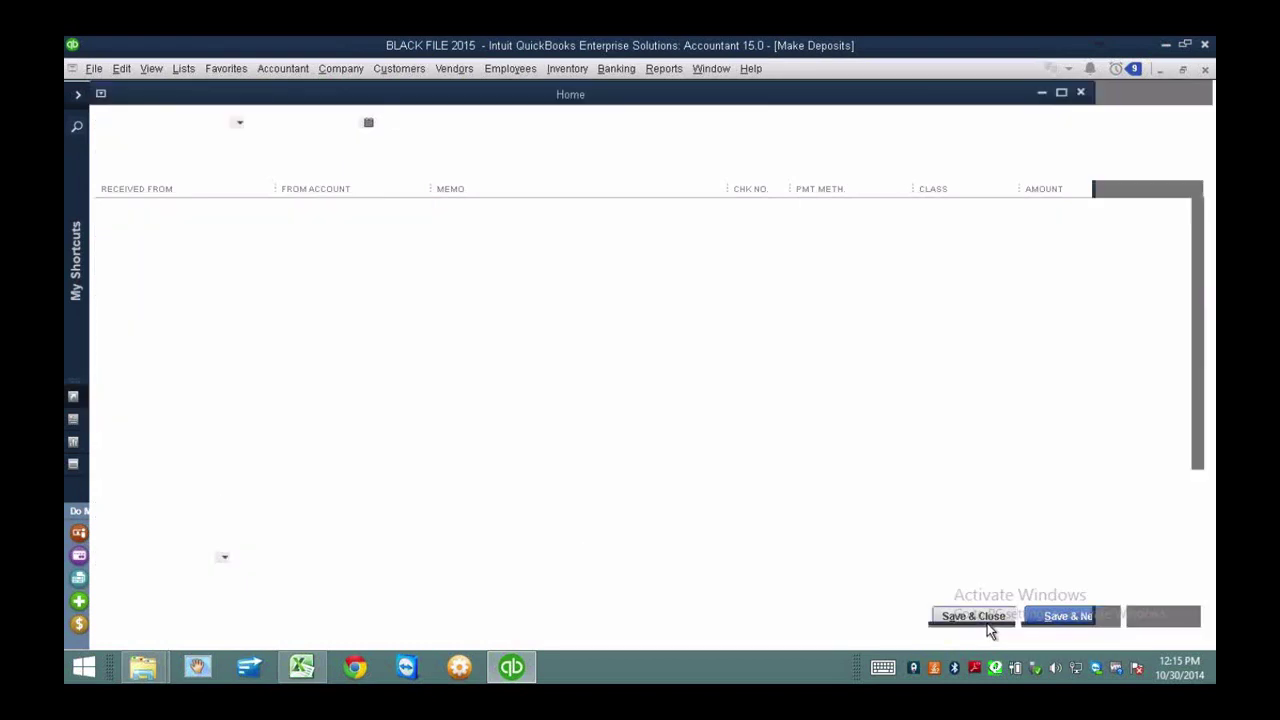
Return to Bank Feeds and open the checking account's transaction list in a maximized window.
click(711, 68)
click(753, 242)
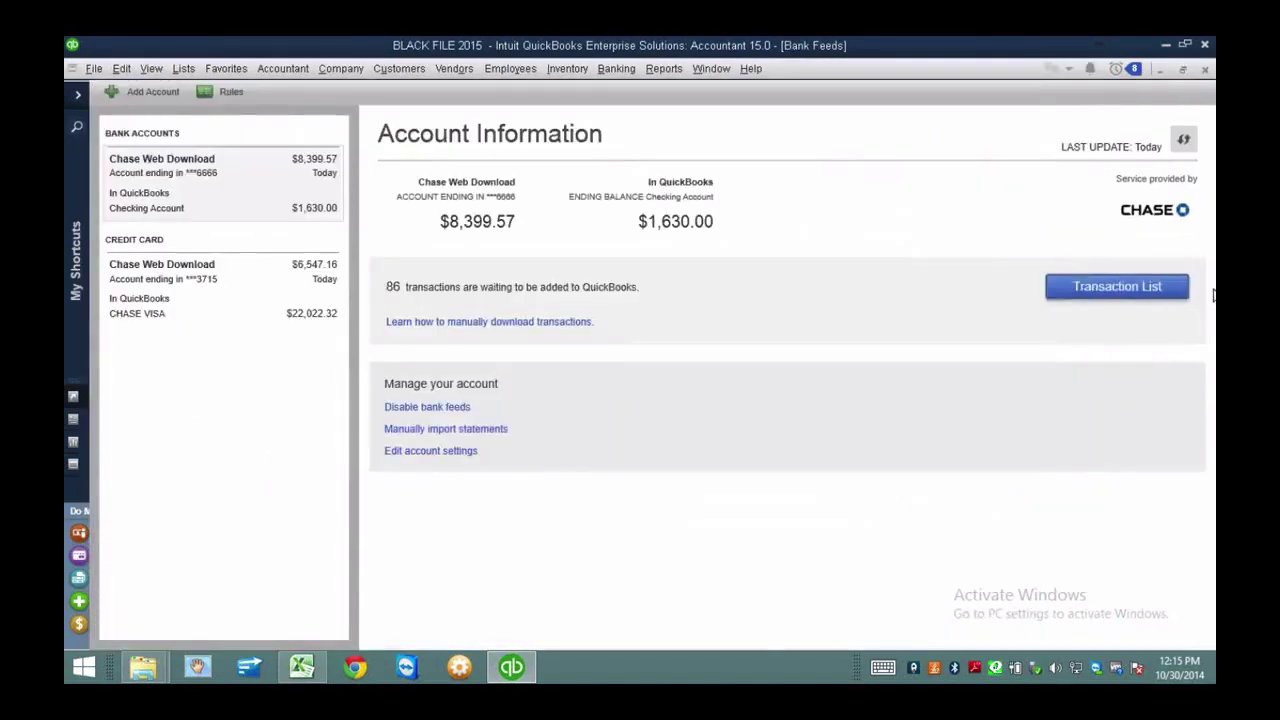
click(1103, 290)
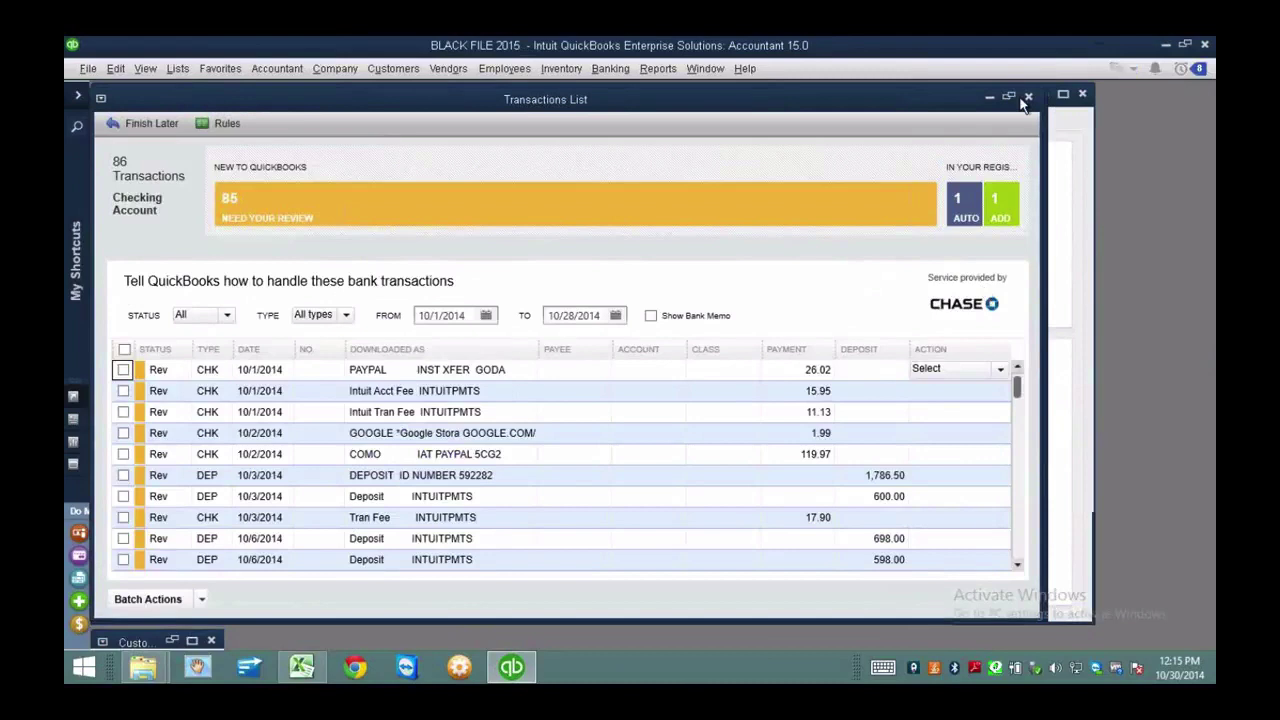
click(1010, 97)
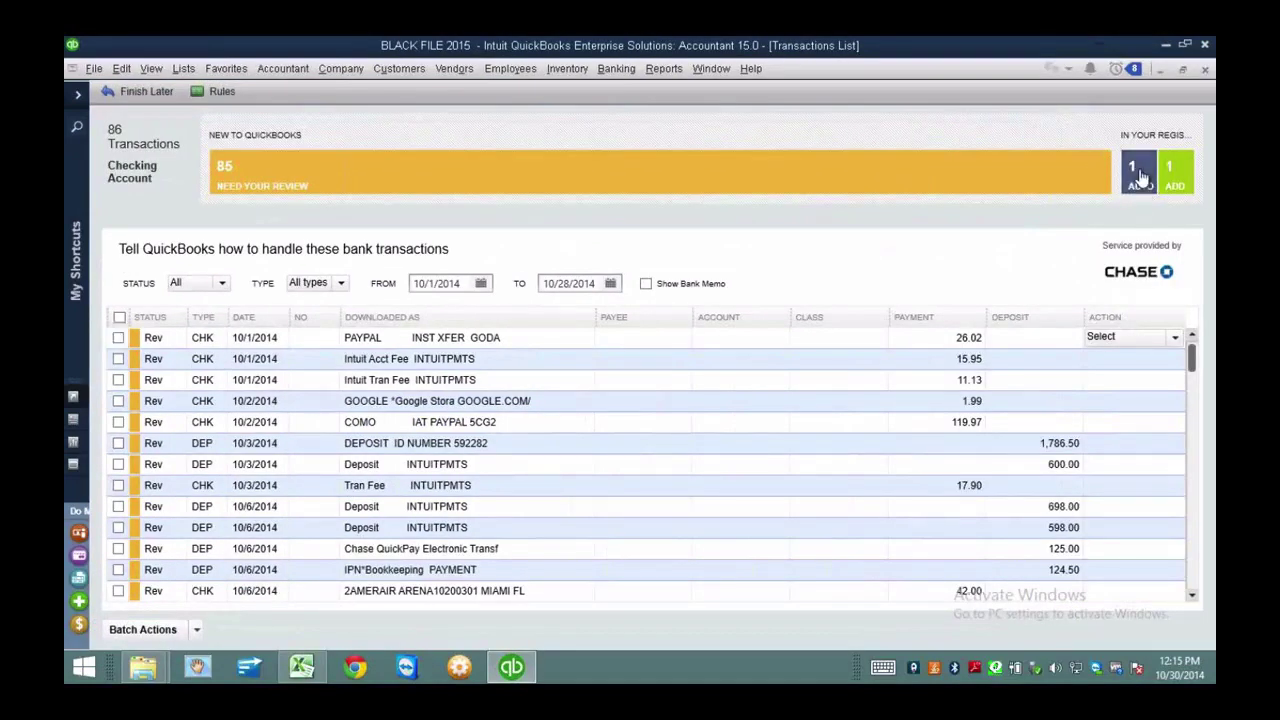
Show the auto-matched transactions and approve the match for the 375.00 Intuit Deposit dated 10/1/2014.
click(1141, 177)
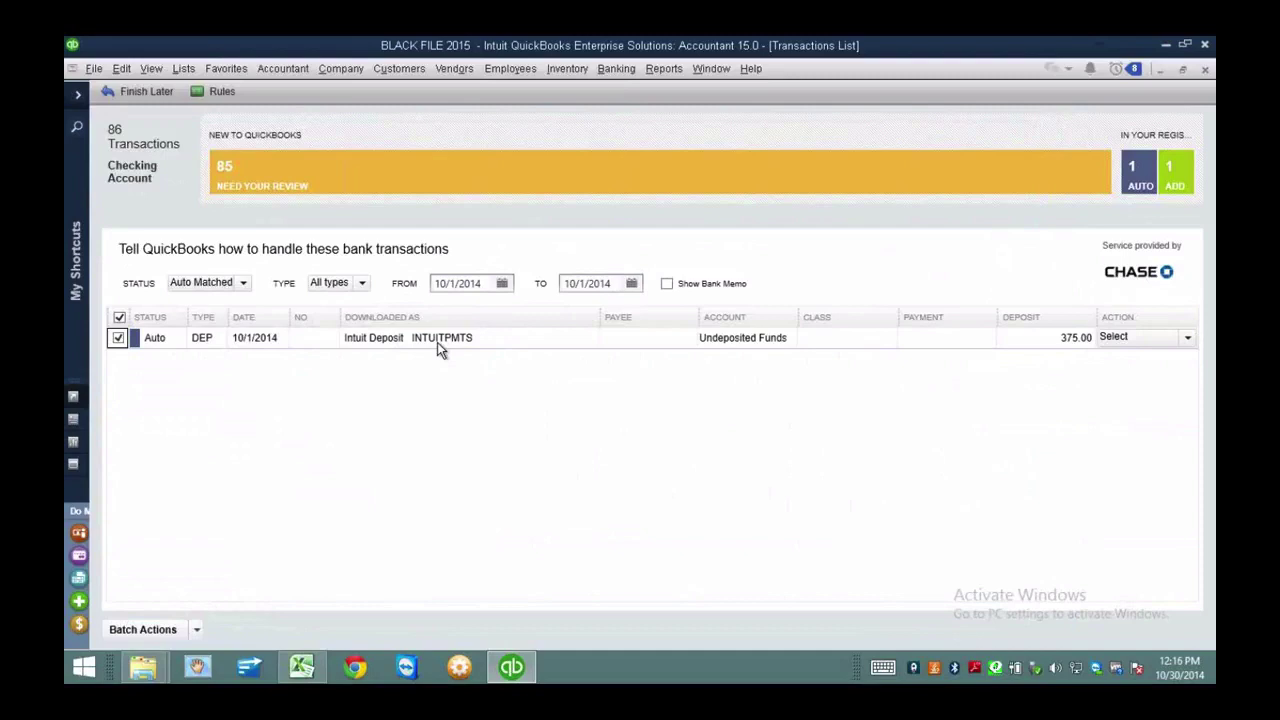
click(1141, 338)
click(1137, 374)
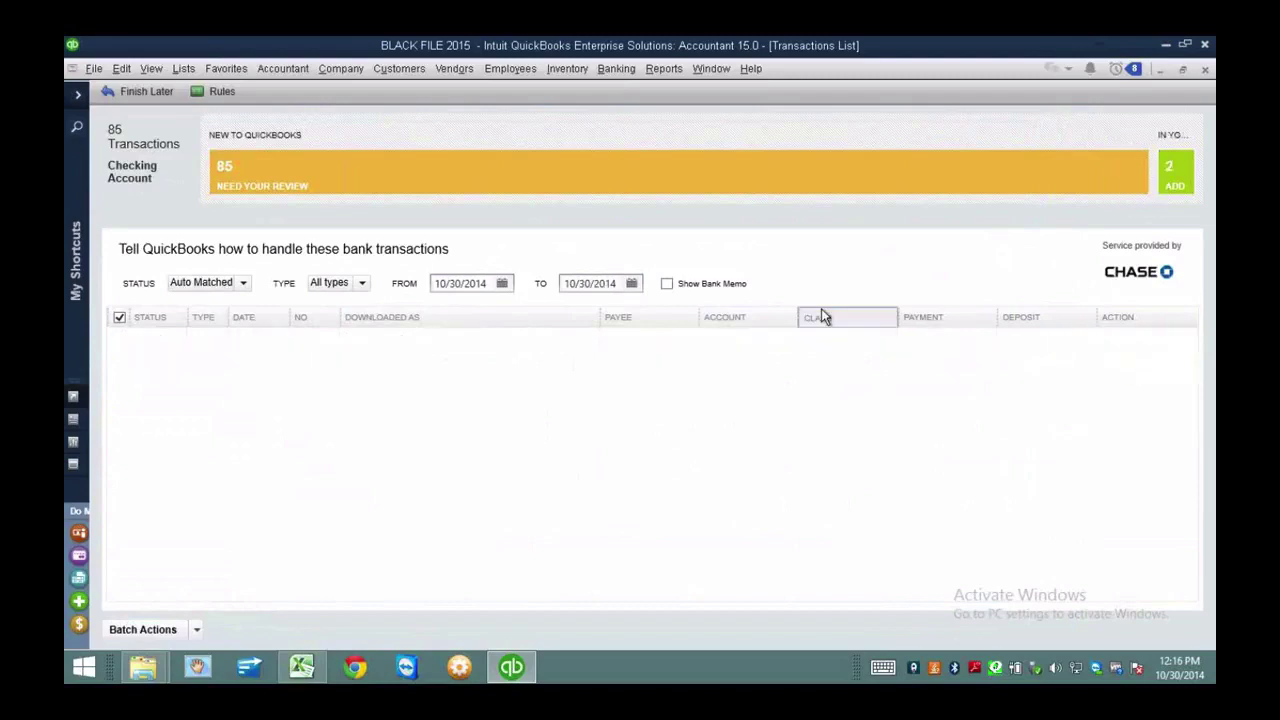
List the transactions that need review and mark the 384.59 Jeff TR deposit dated 10/27/2014.
click(452, 180)
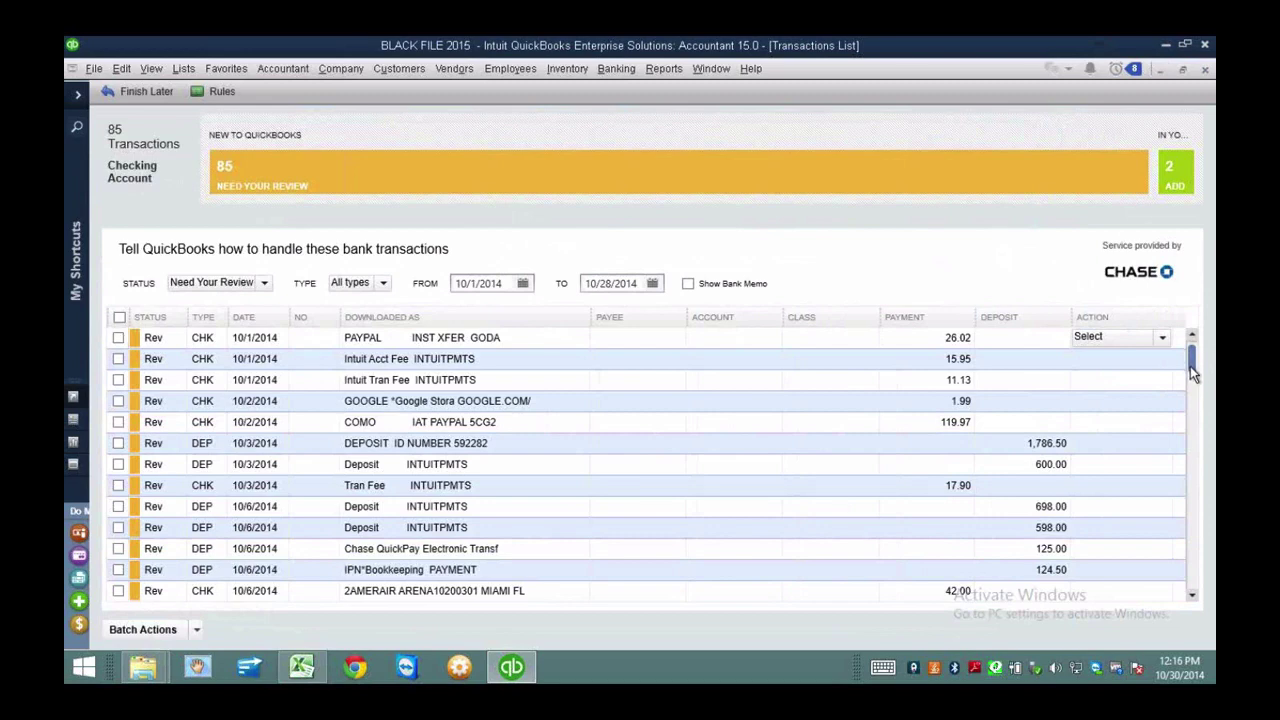
drag(1190, 365, 1178, 586)
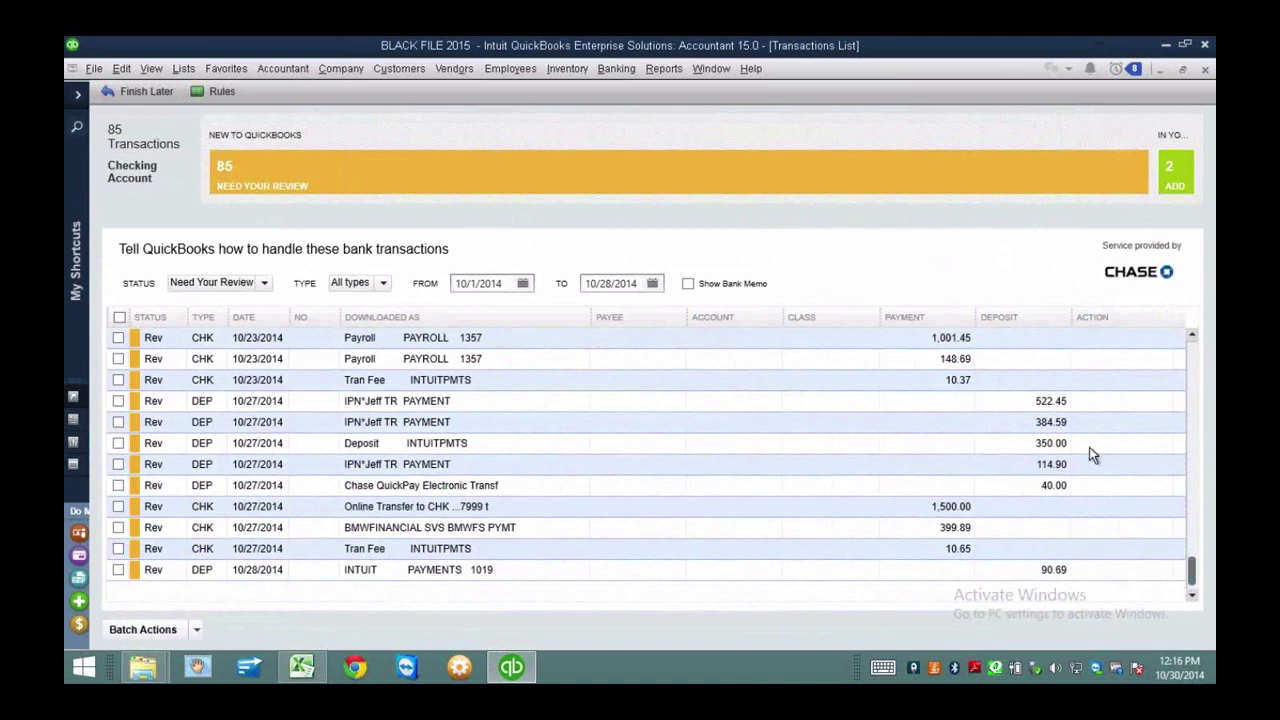
click(1056, 423)
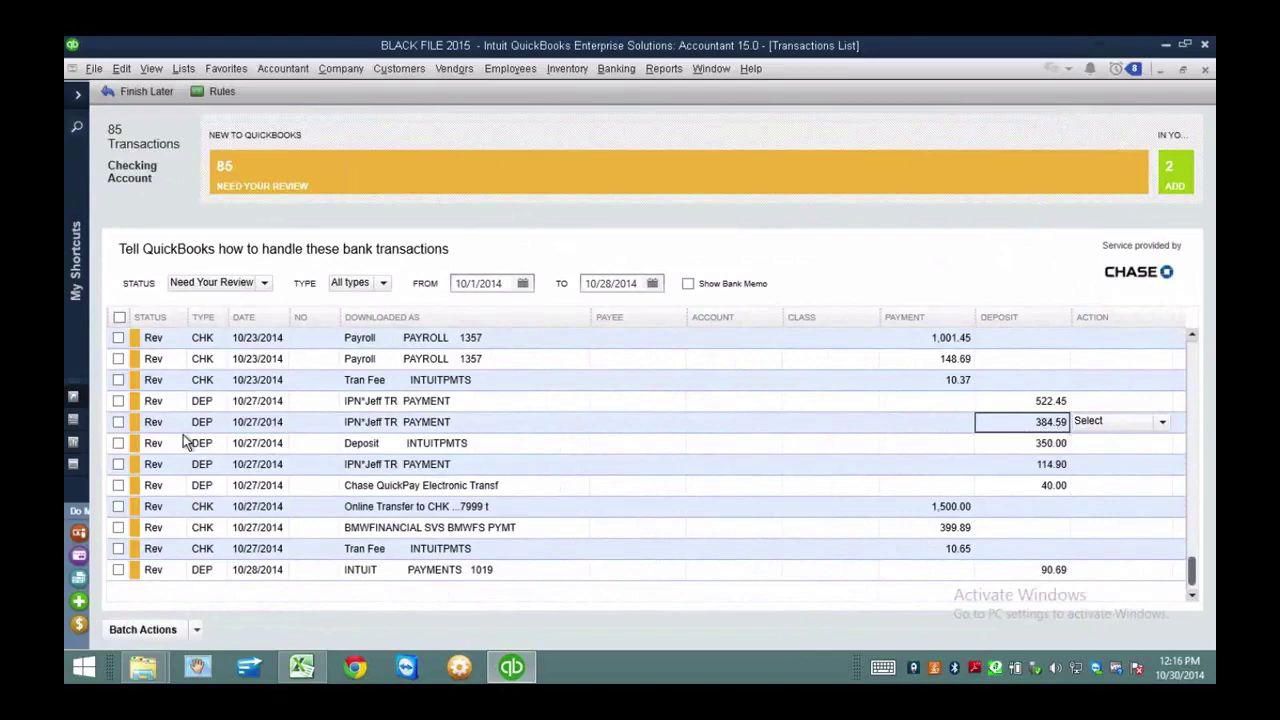
click(118, 422)
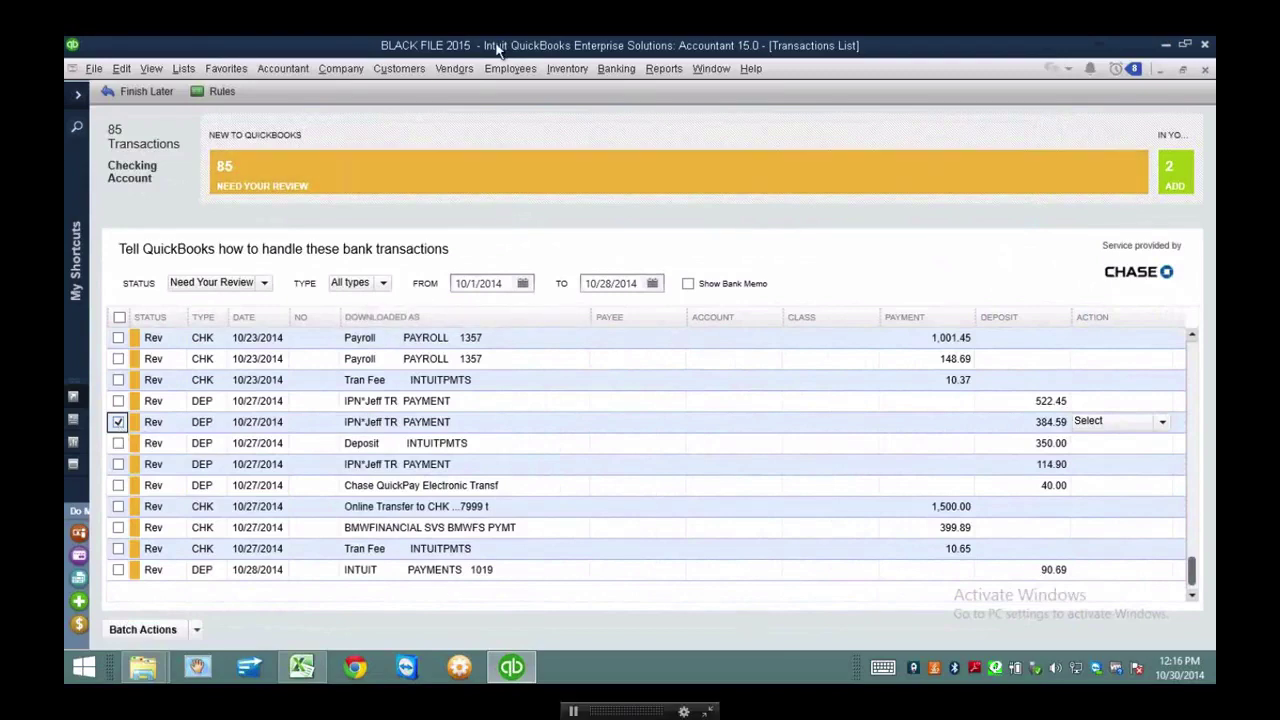
Review Jeff TR Corp's payment received via IPN from the Customer Center, then close it.
click(402, 66)
click(415, 92)
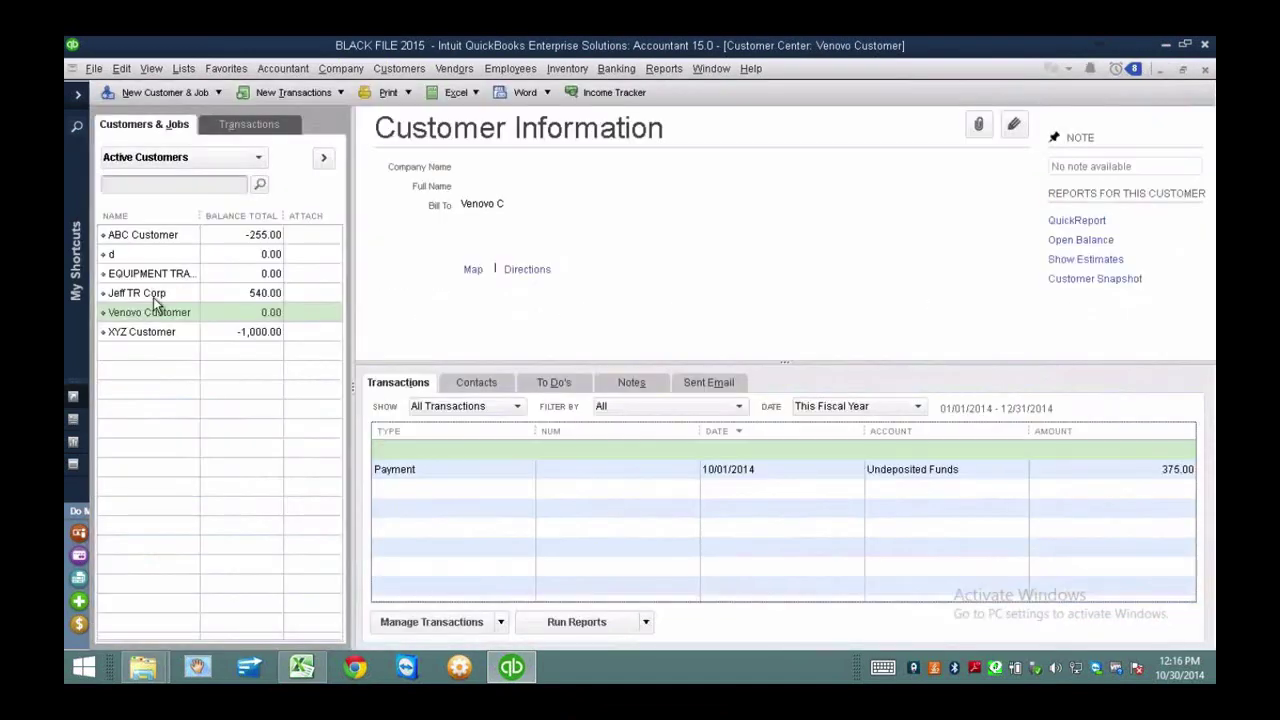
click(150, 293)
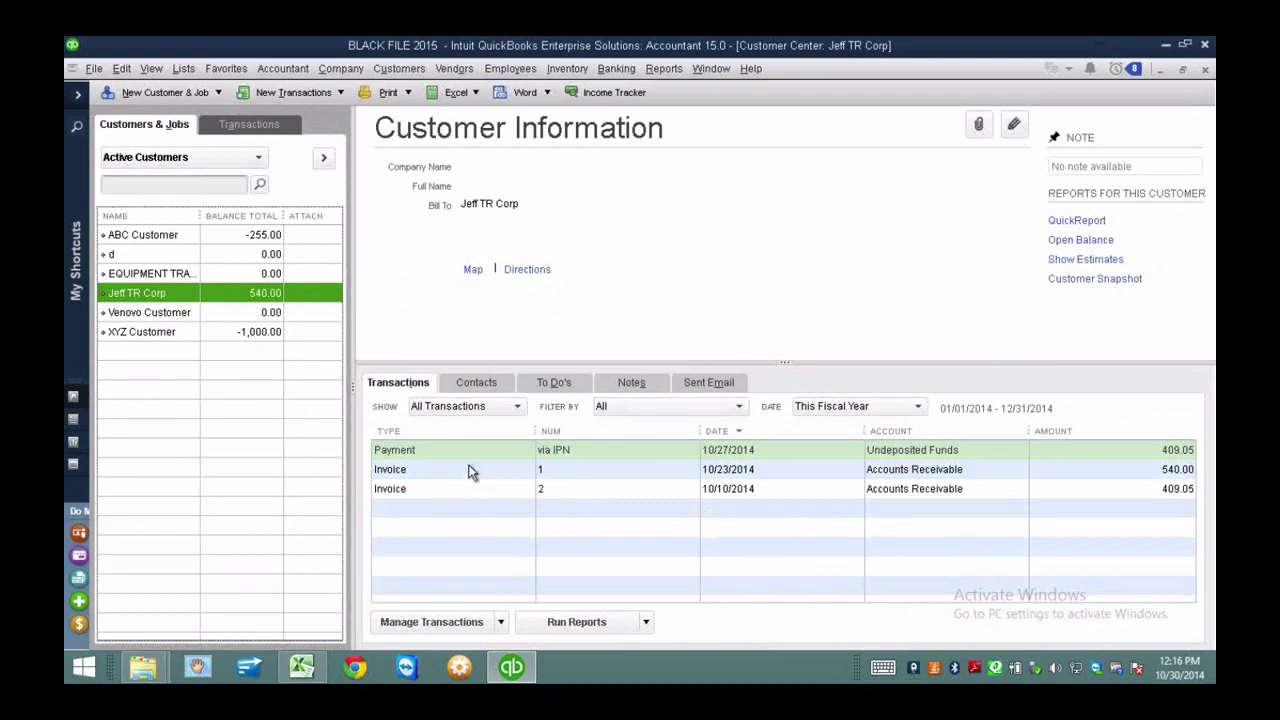
double_click(467, 450)
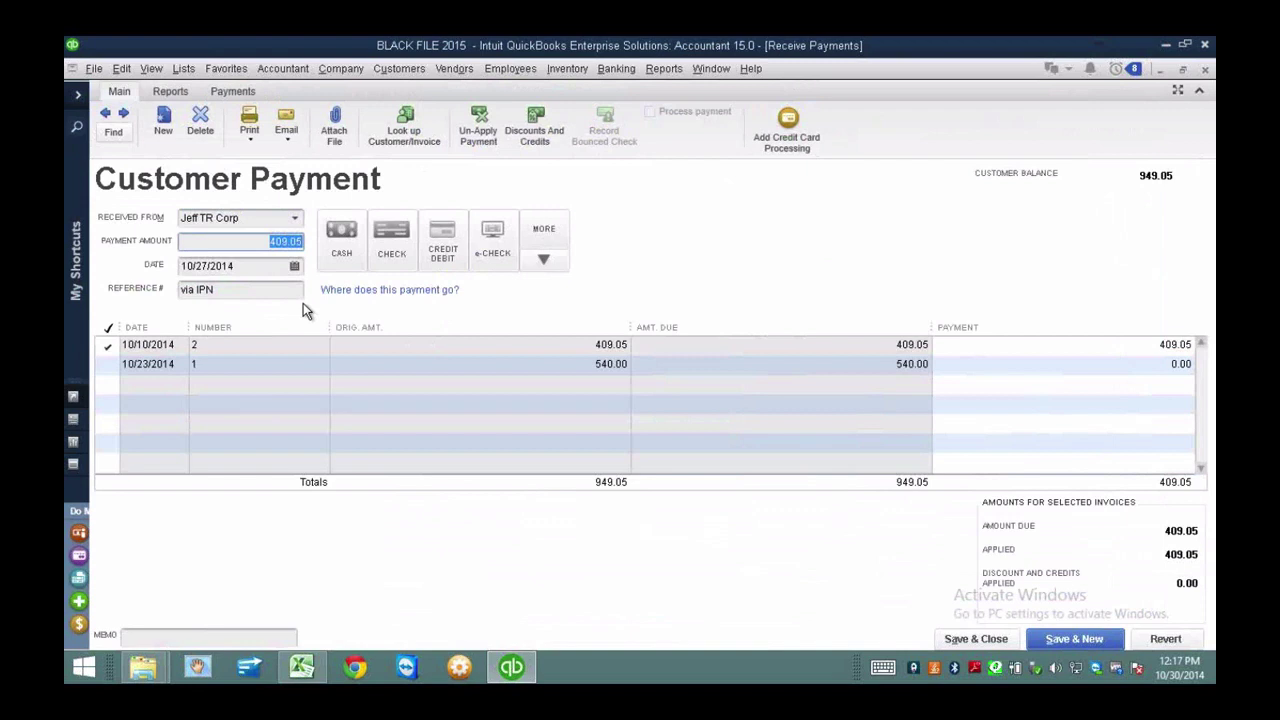
click(1205, 69)
Return to the bank feed's Transactions List and sort it by deposit amount, largest first.
click(705, 68)
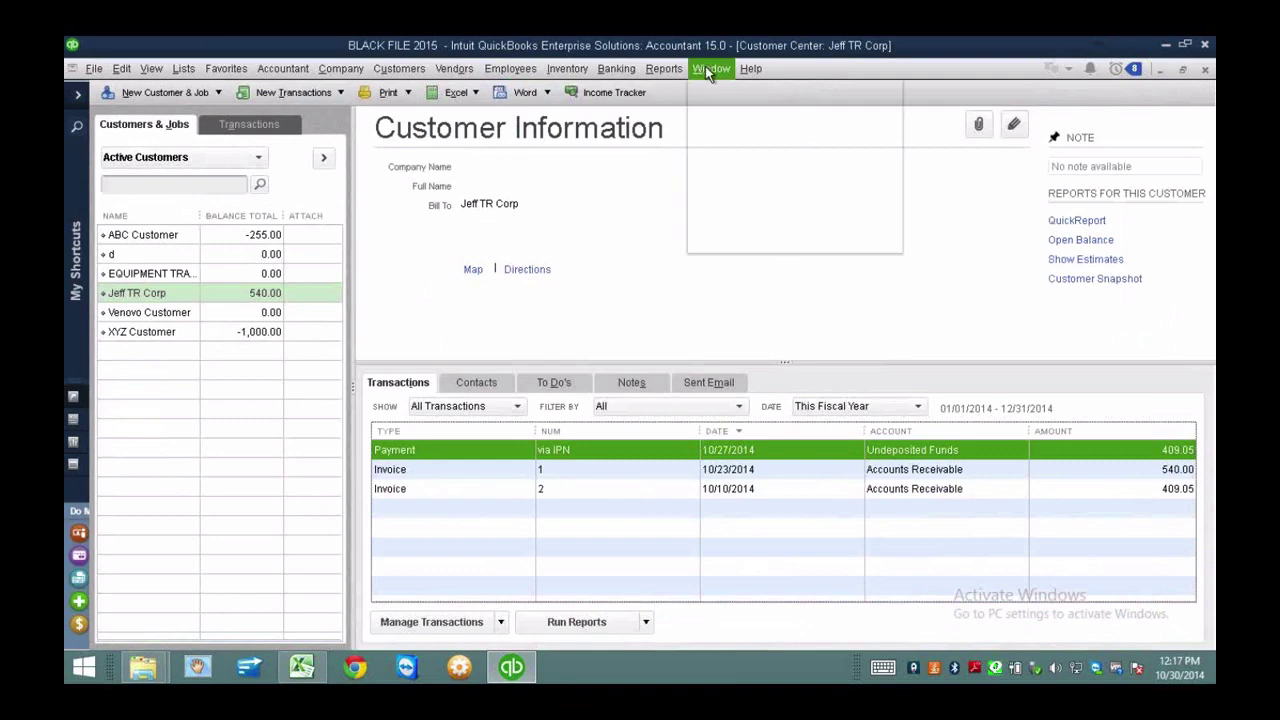
click(737, 205)
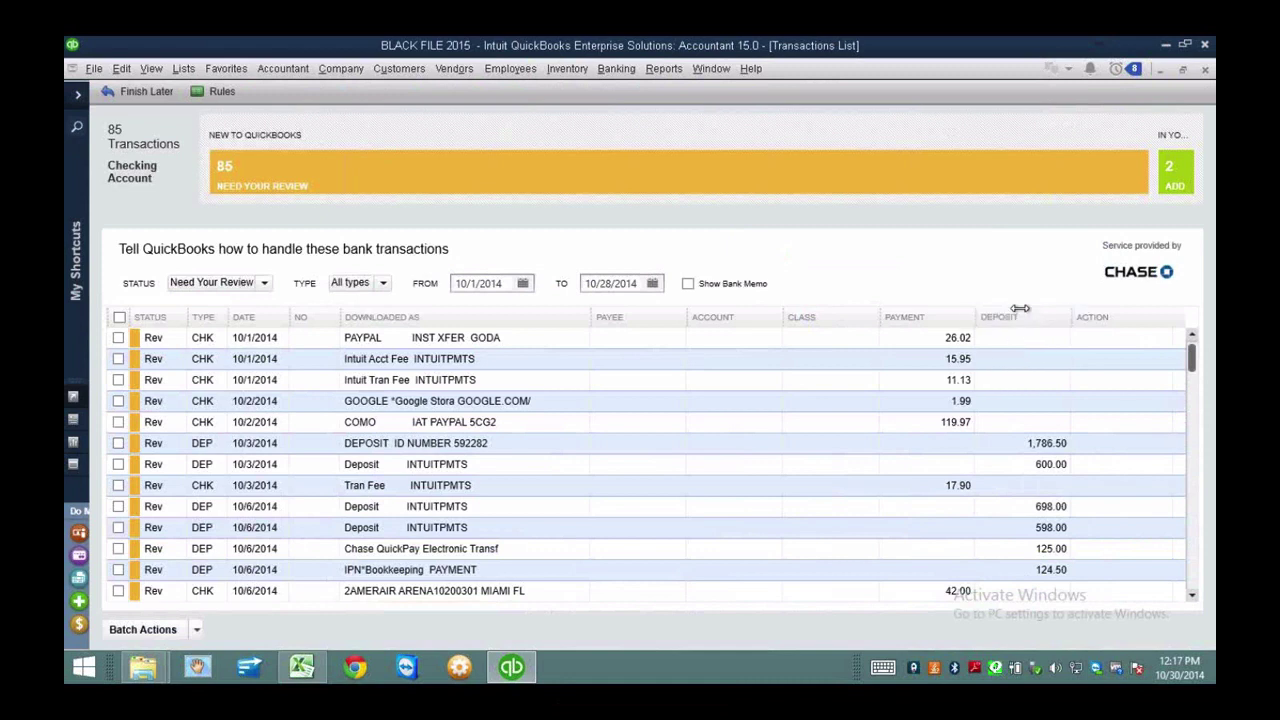
click(1030, 320)
click(1063, 320)
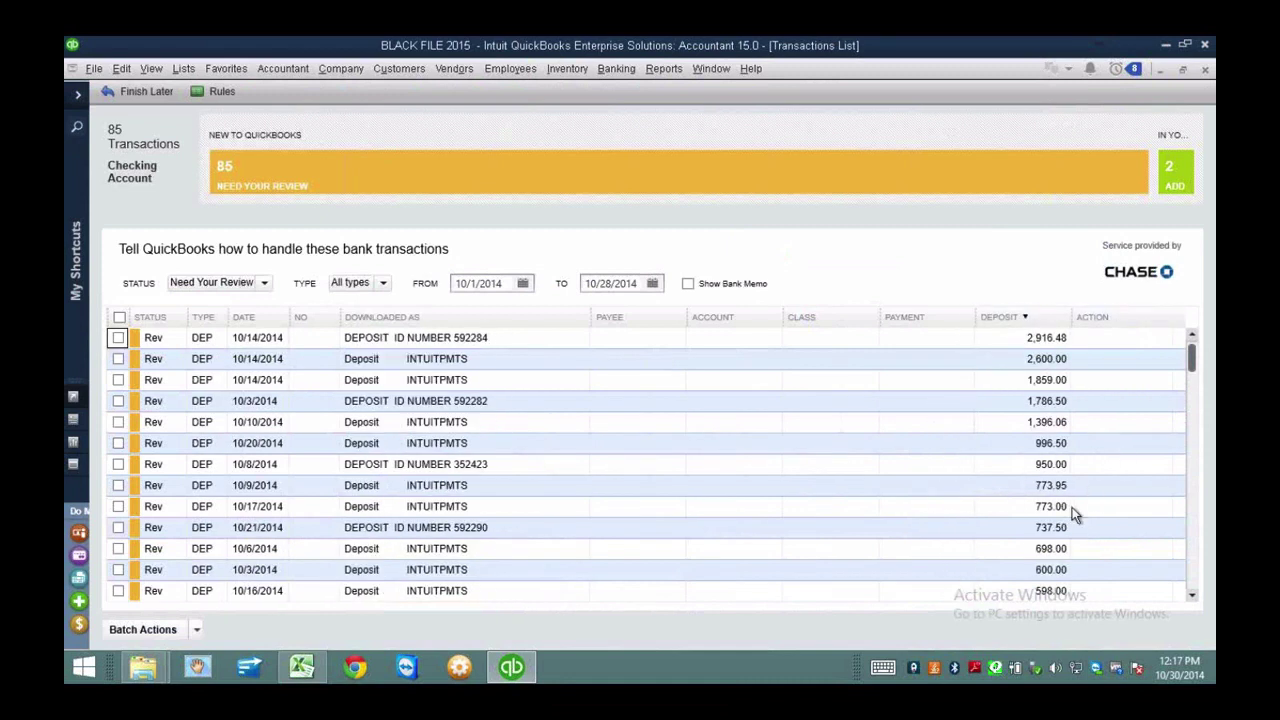
Open Add More Details for the 384.59 Jeff TR deposit dated 10/27/2014.
scroll(1193, 597, down, 7)
click(1052, 530)
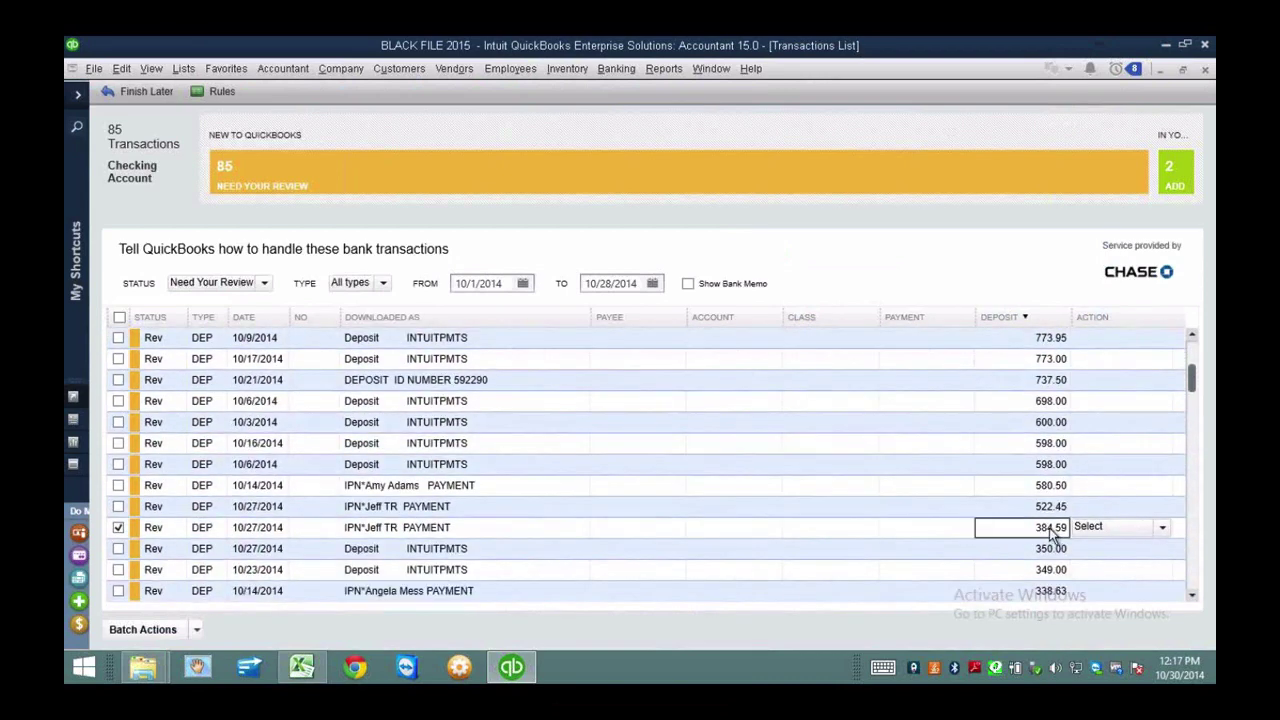
click(1162, 528)
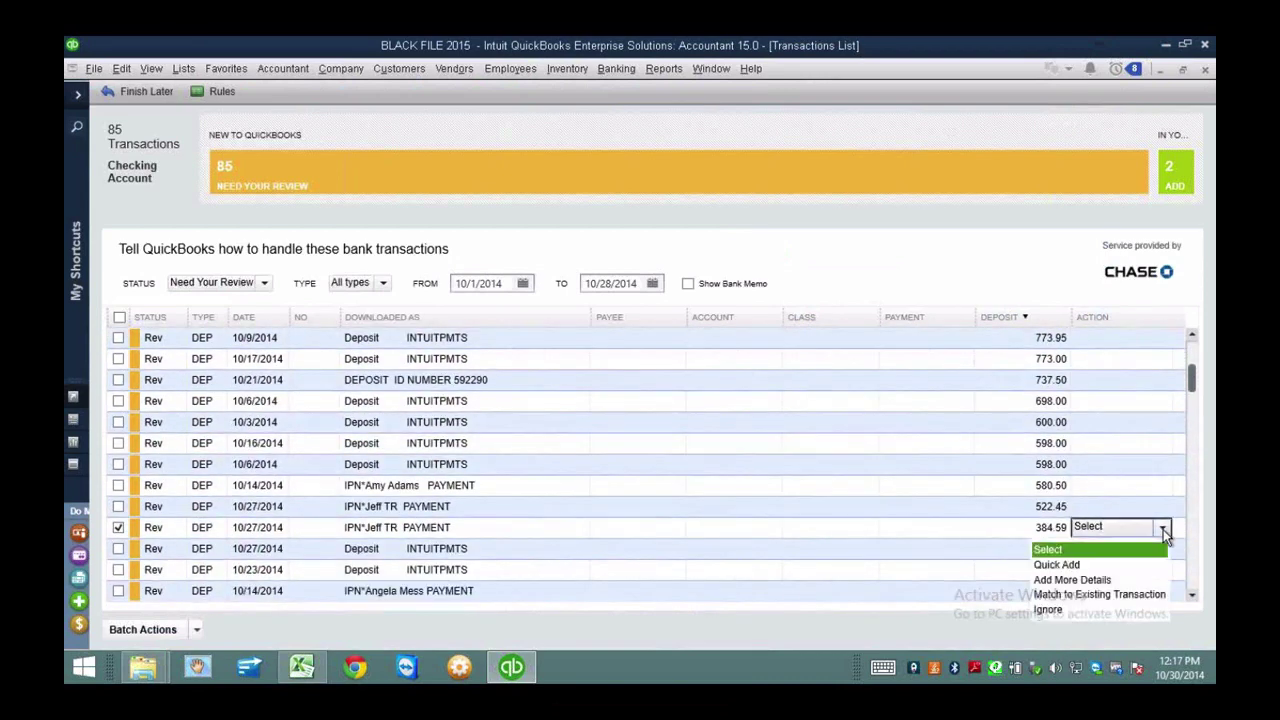
click(1097, 583)
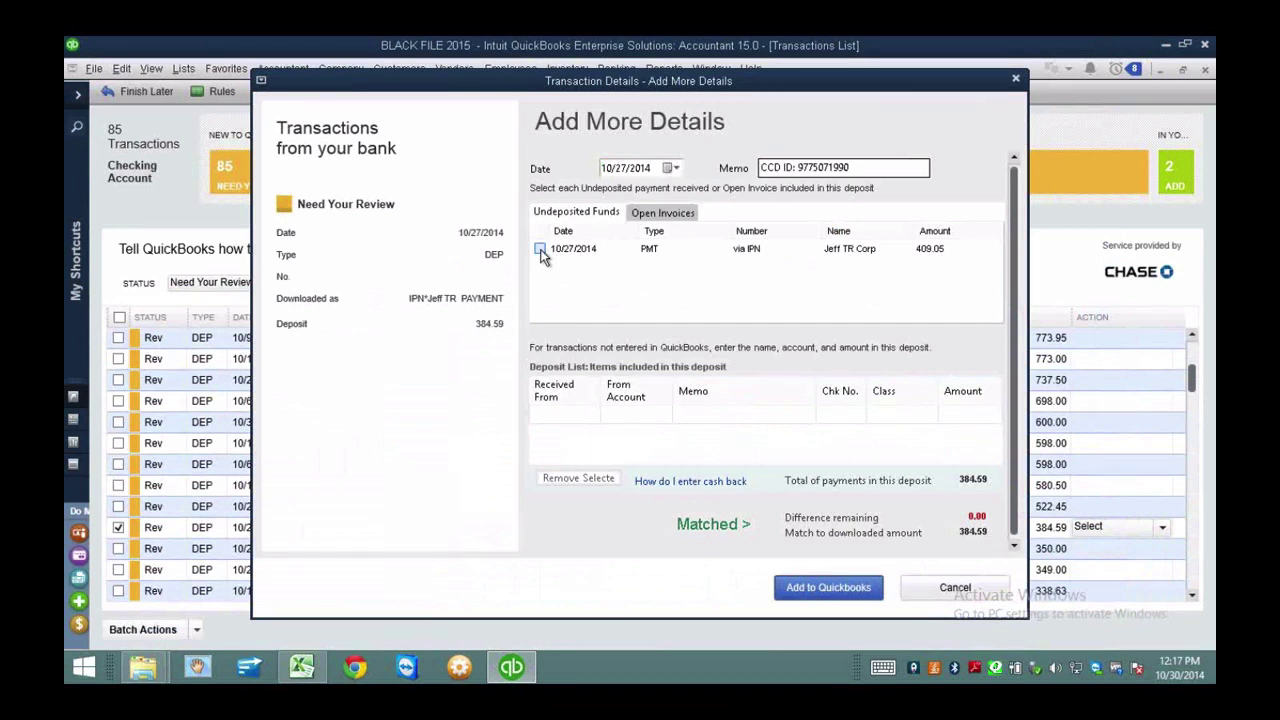
Include Jeff TR Corp's undeposited 409.05 payment in the deposit and add a second line from the Merchant Fees account.
click(540, 249)
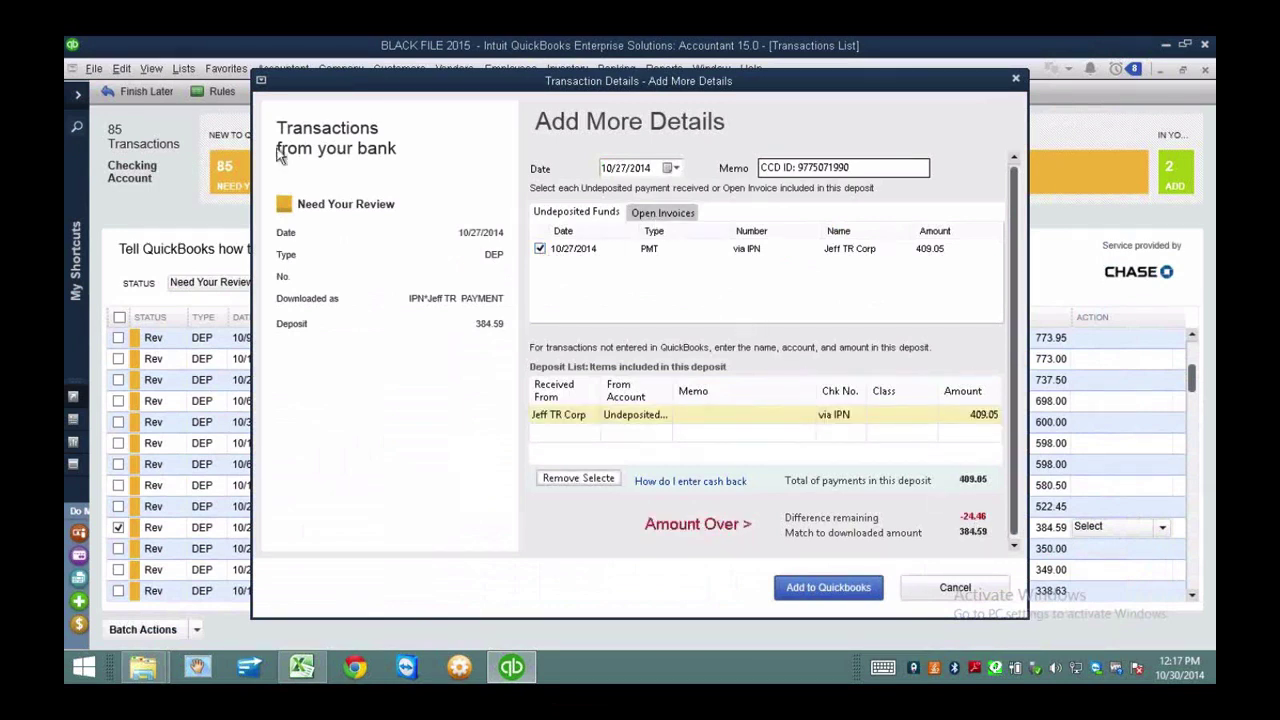
click(624, 437)
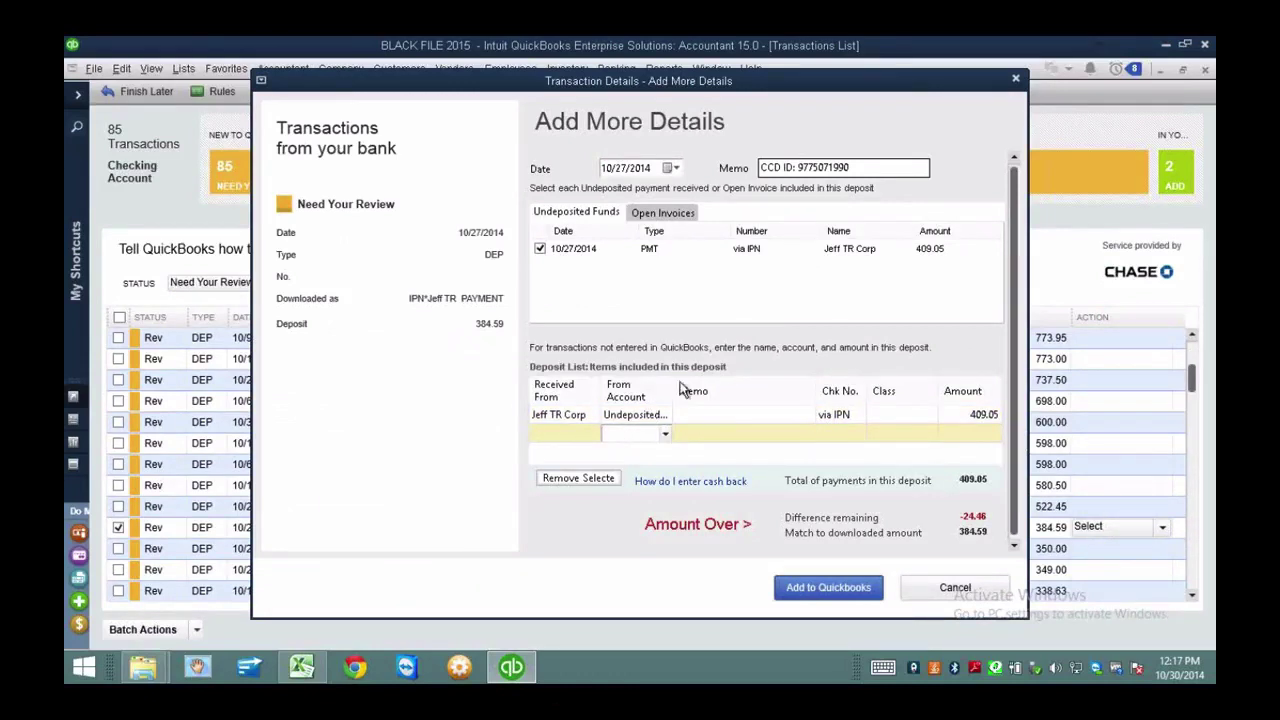
drag(680, 388, 718, 391)
text(Merchant Fees)
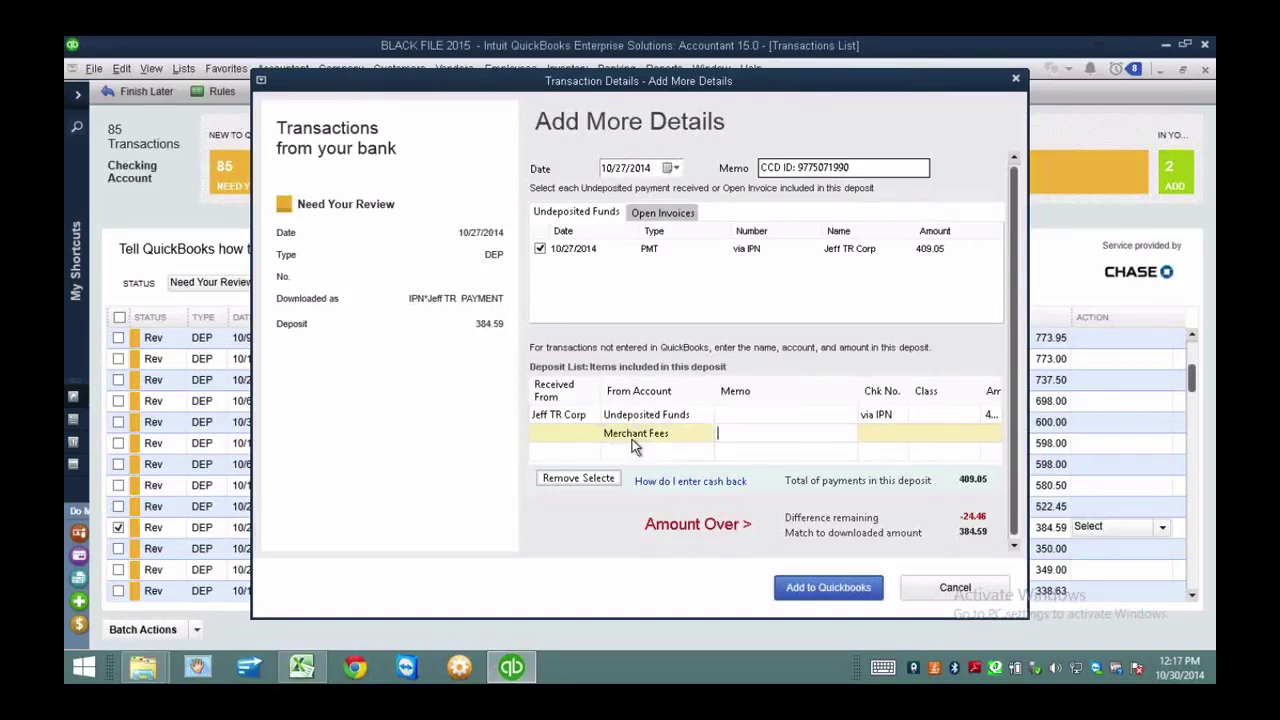
Set the Merchant Fees line's amount to -24.46 and add the matched deposit to QuickBooks.
drag(858, 391, 806, 390)
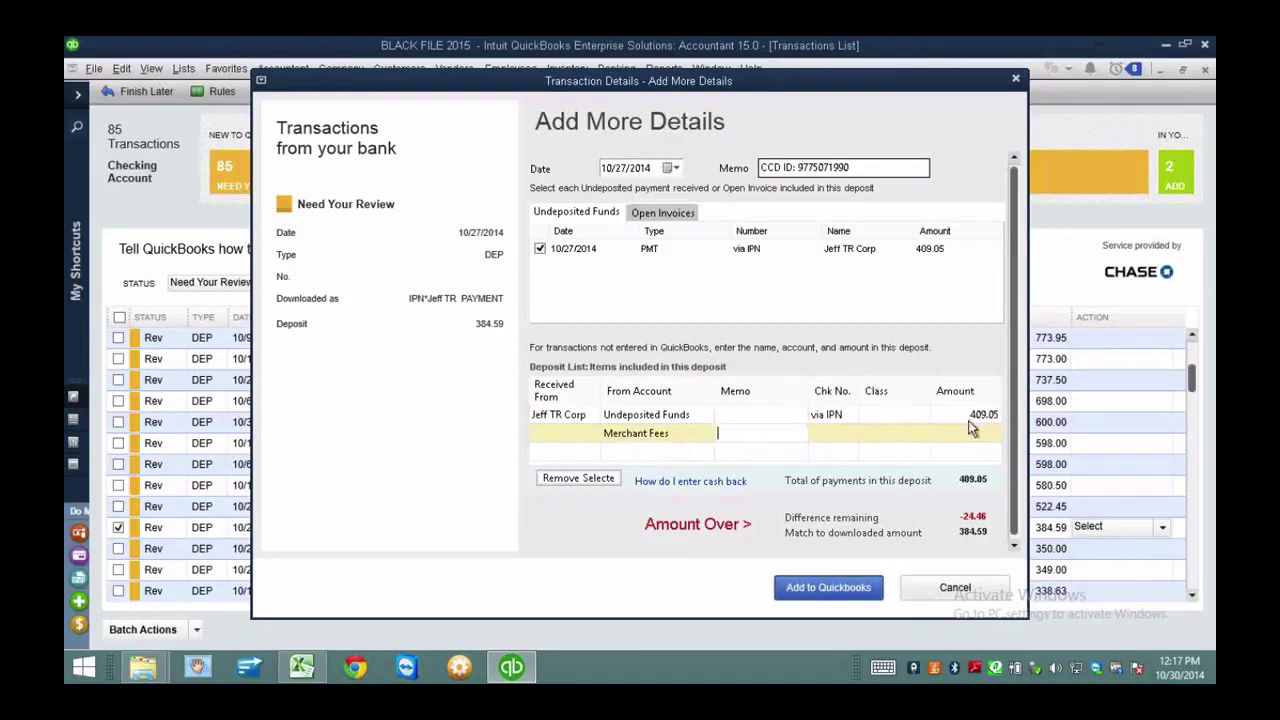
click(970, 433)
text(-2)
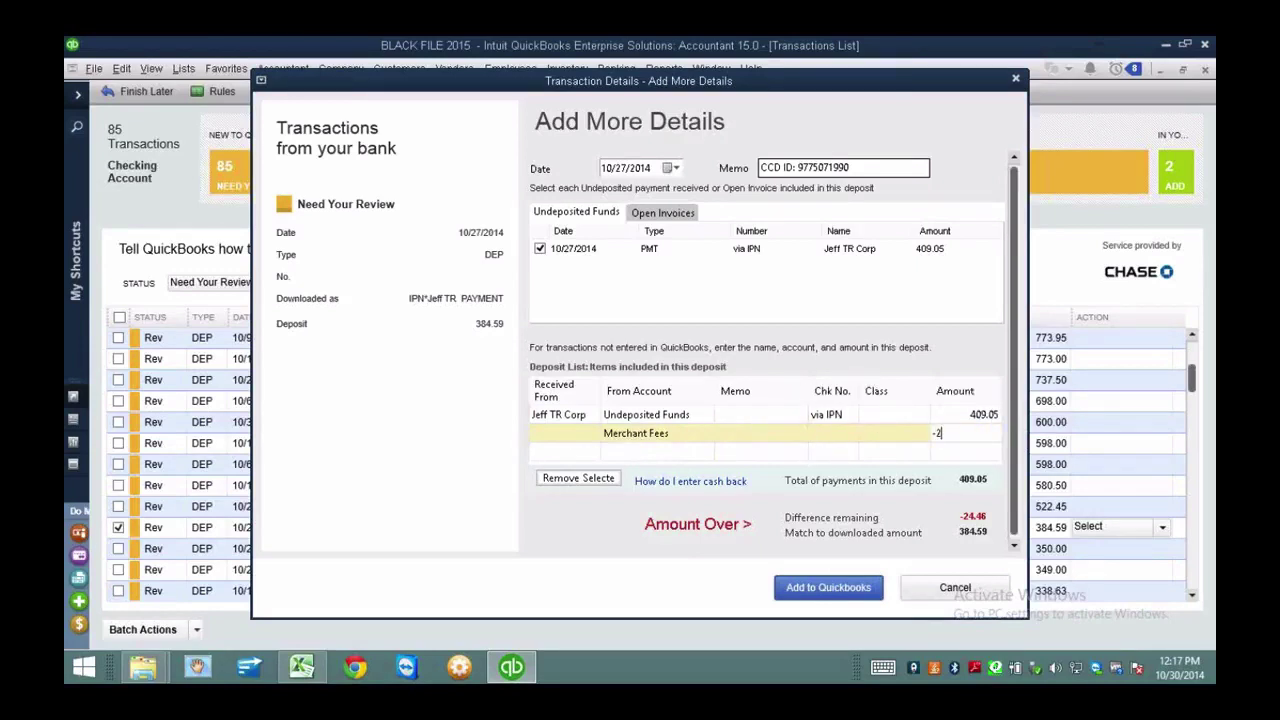
text(4.46)
click(646, 449)
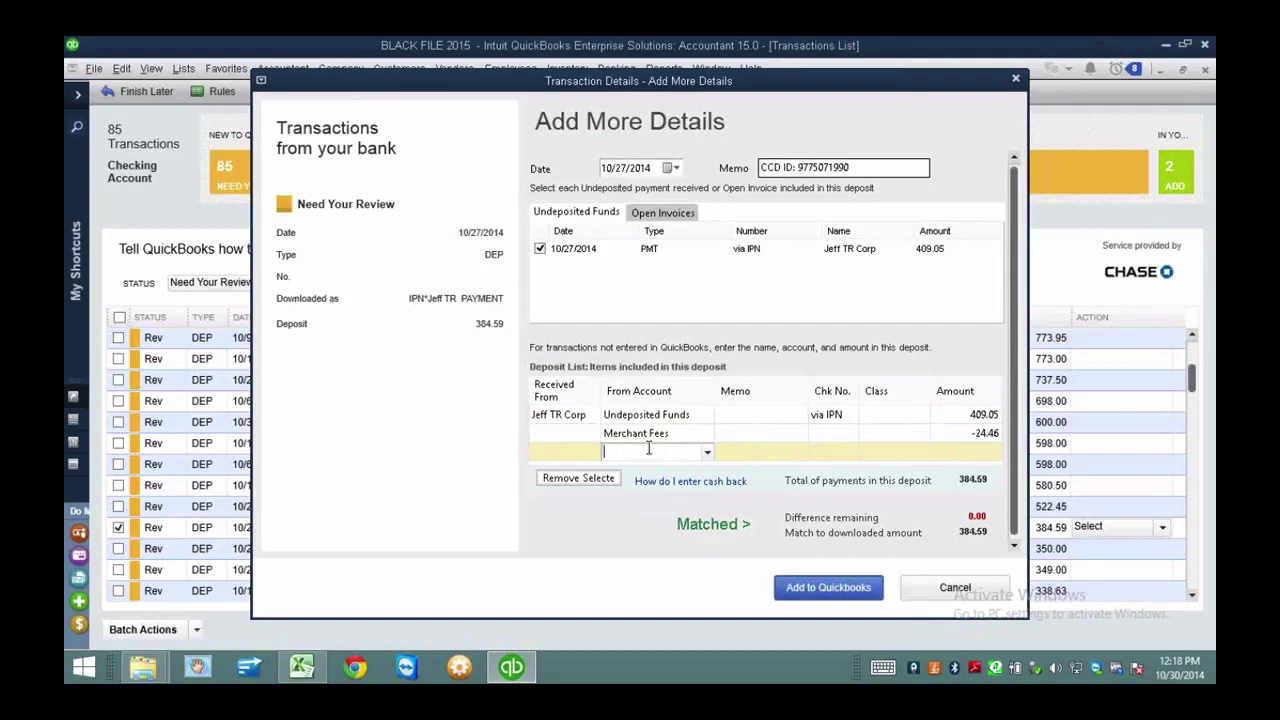
click(978, 438)
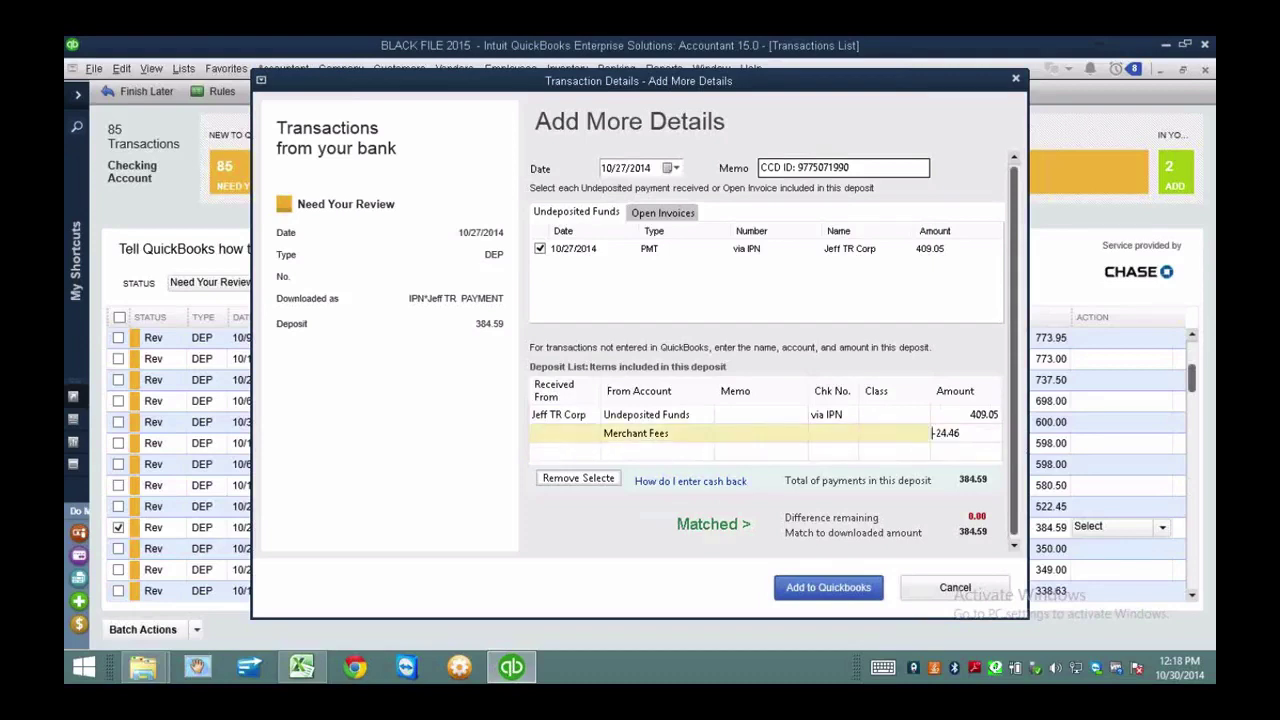
click(825, 588)
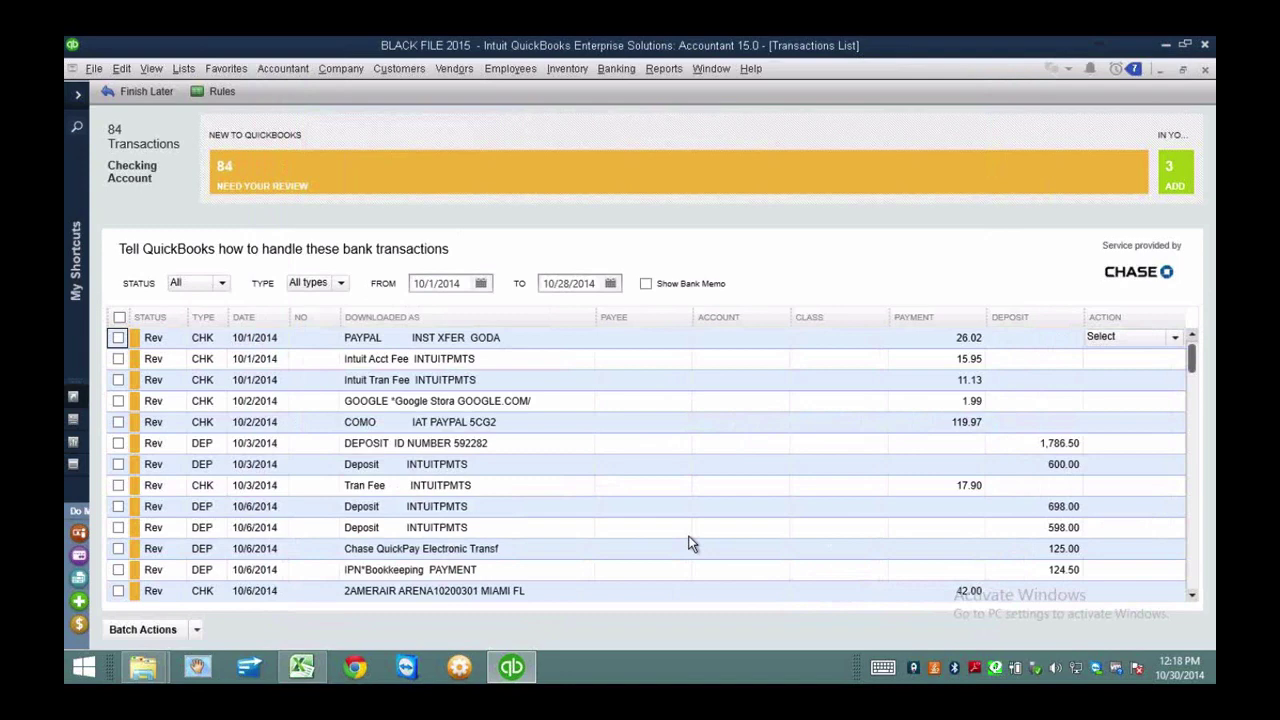
Sort the checking account's bank transactions by payment amount, largest first.
click(950, 321)
click(950, 321)
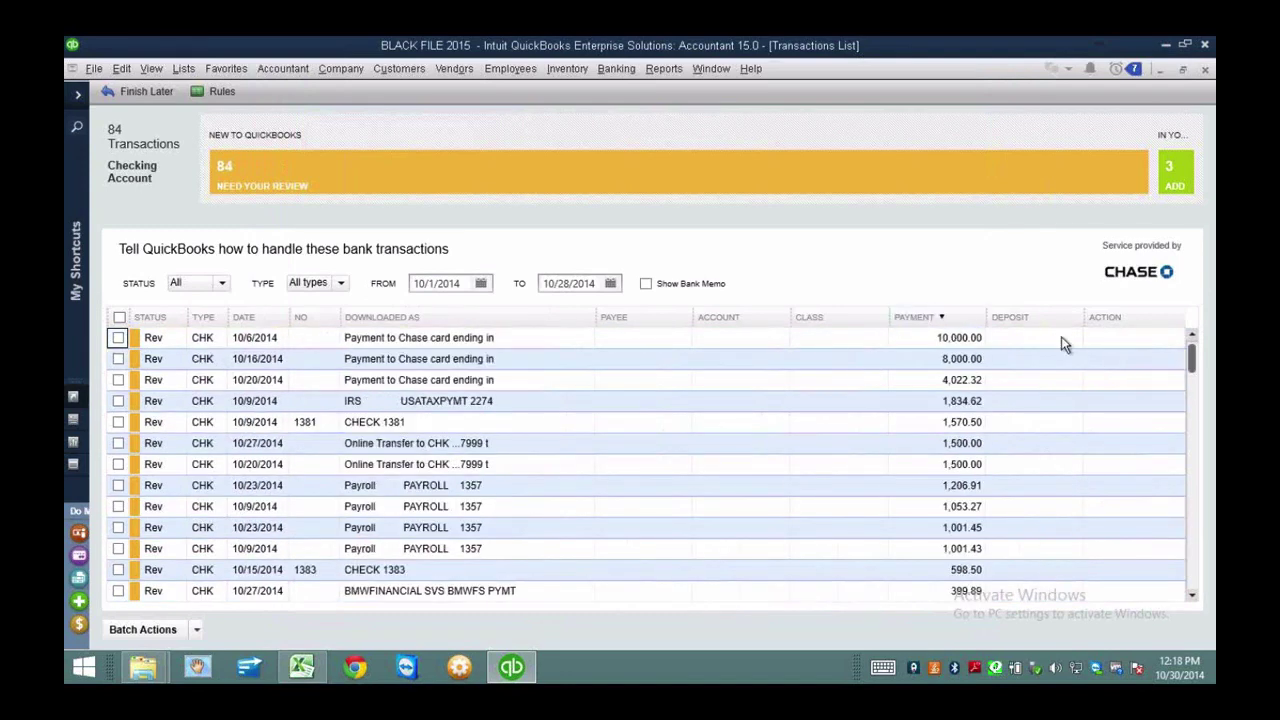
click(410, 421)
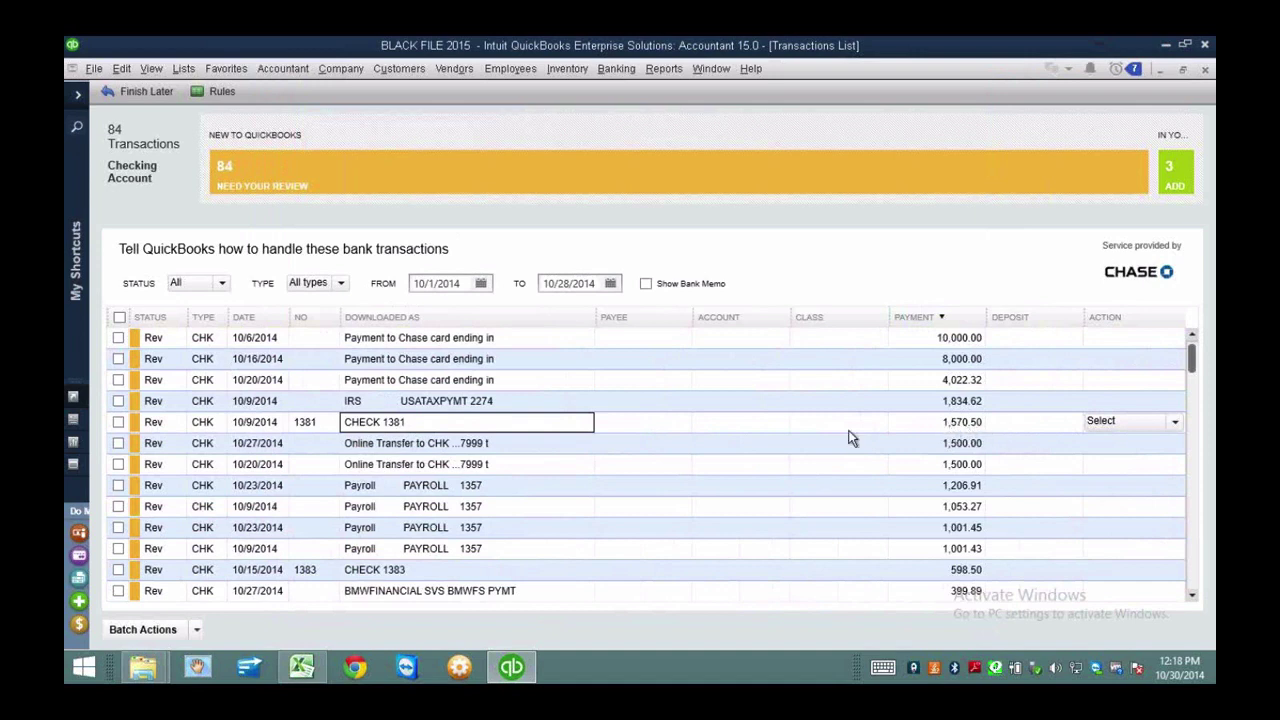
click(634, 424)
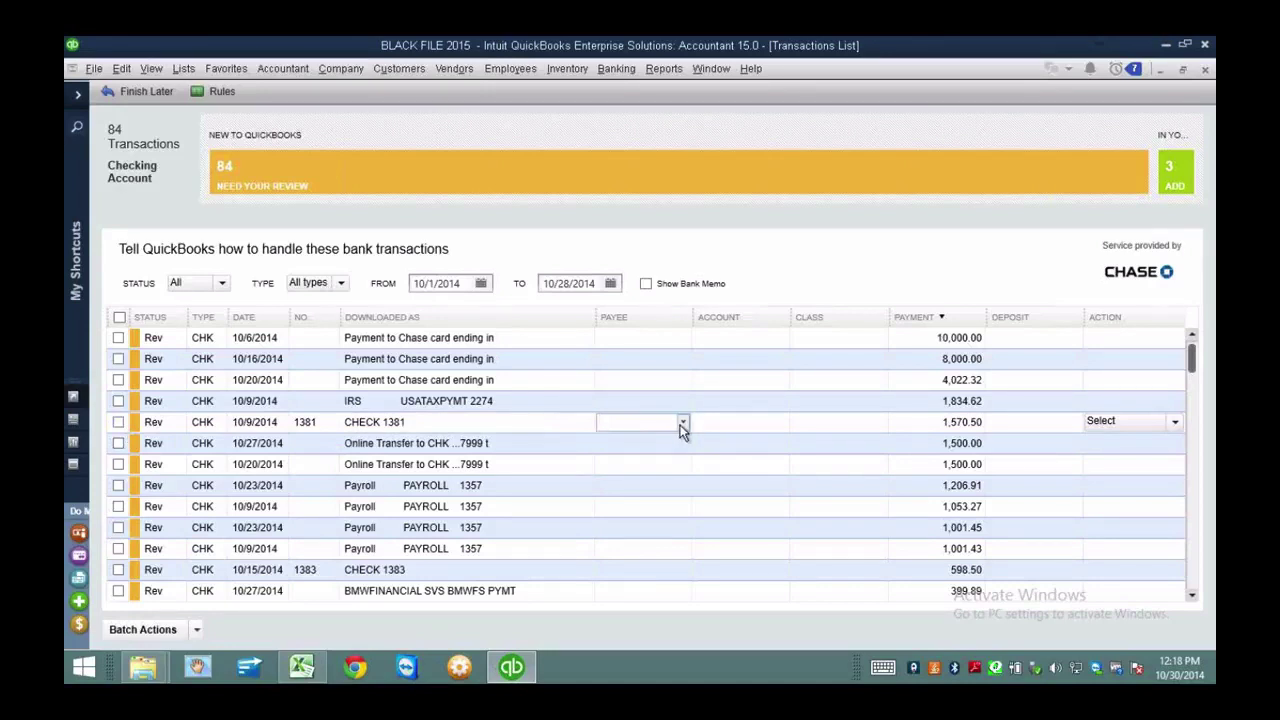
click(684, 421)
click(684, 421)
Start a new vendor bill for BMW Financial Services and set its amount due to 1,570.50.
click(454, 68)
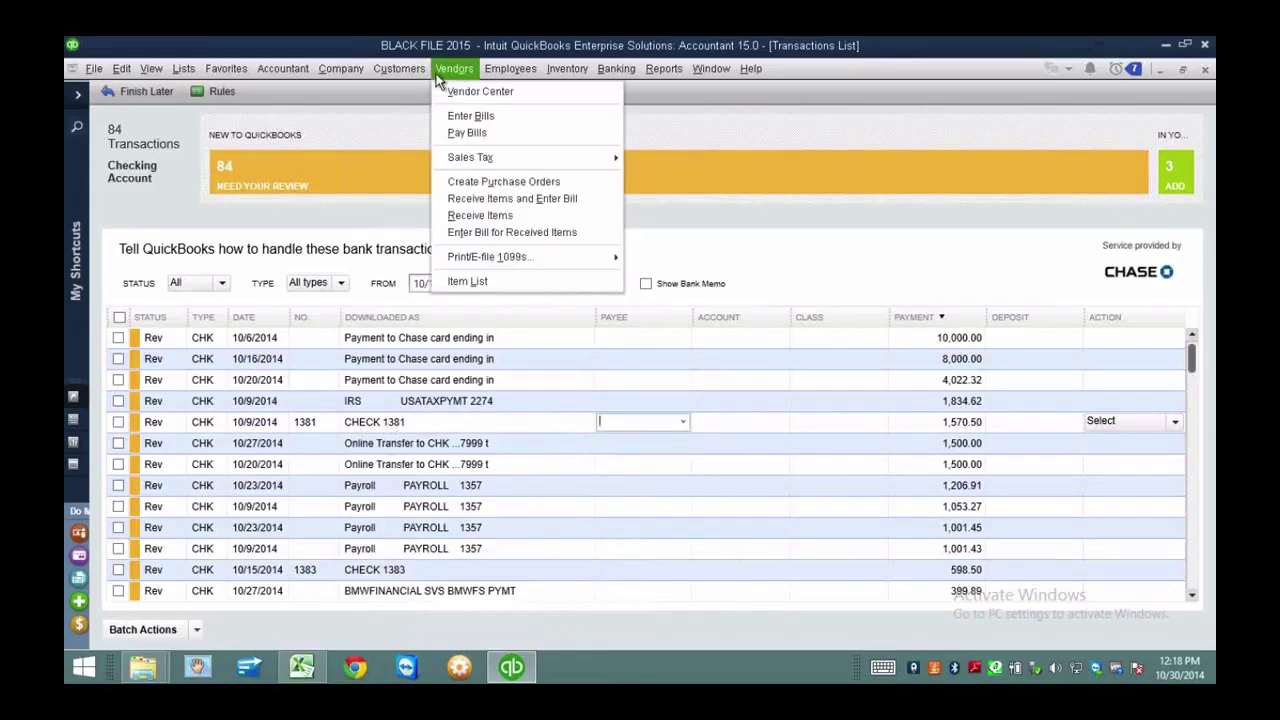
click(474, 118)
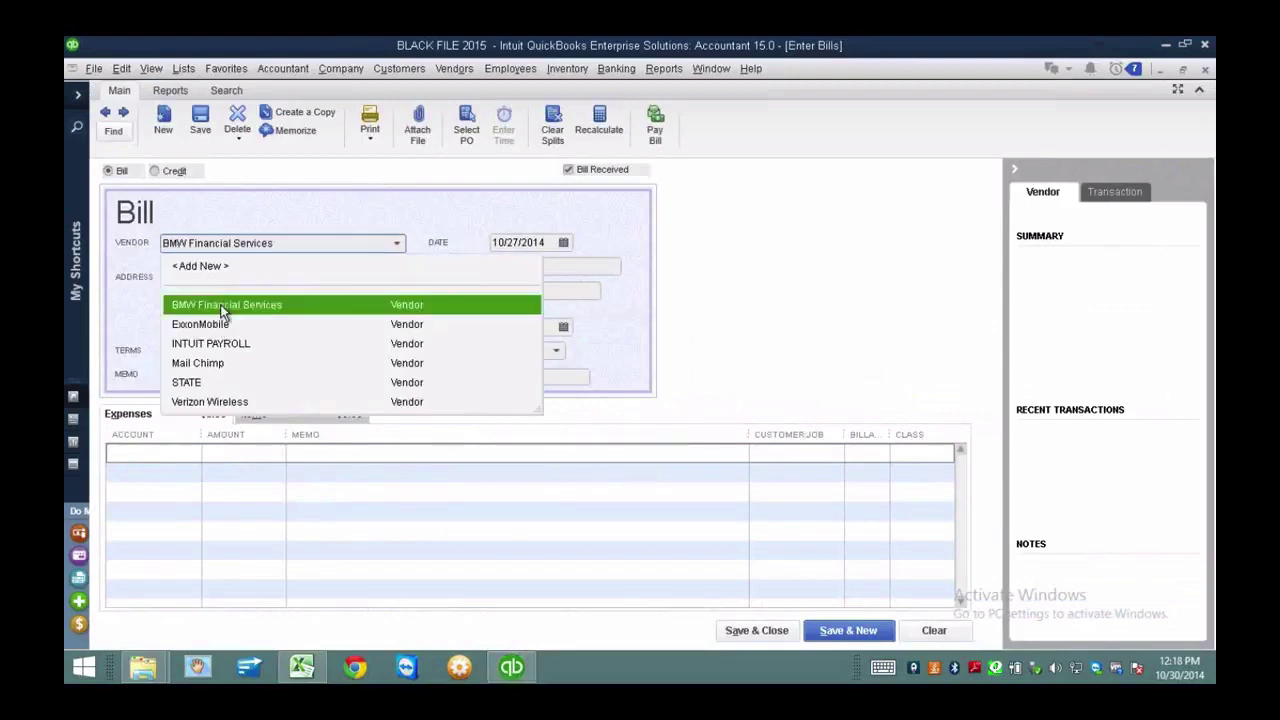
click(221, 304)
click(530, 292)
text(1750.50)
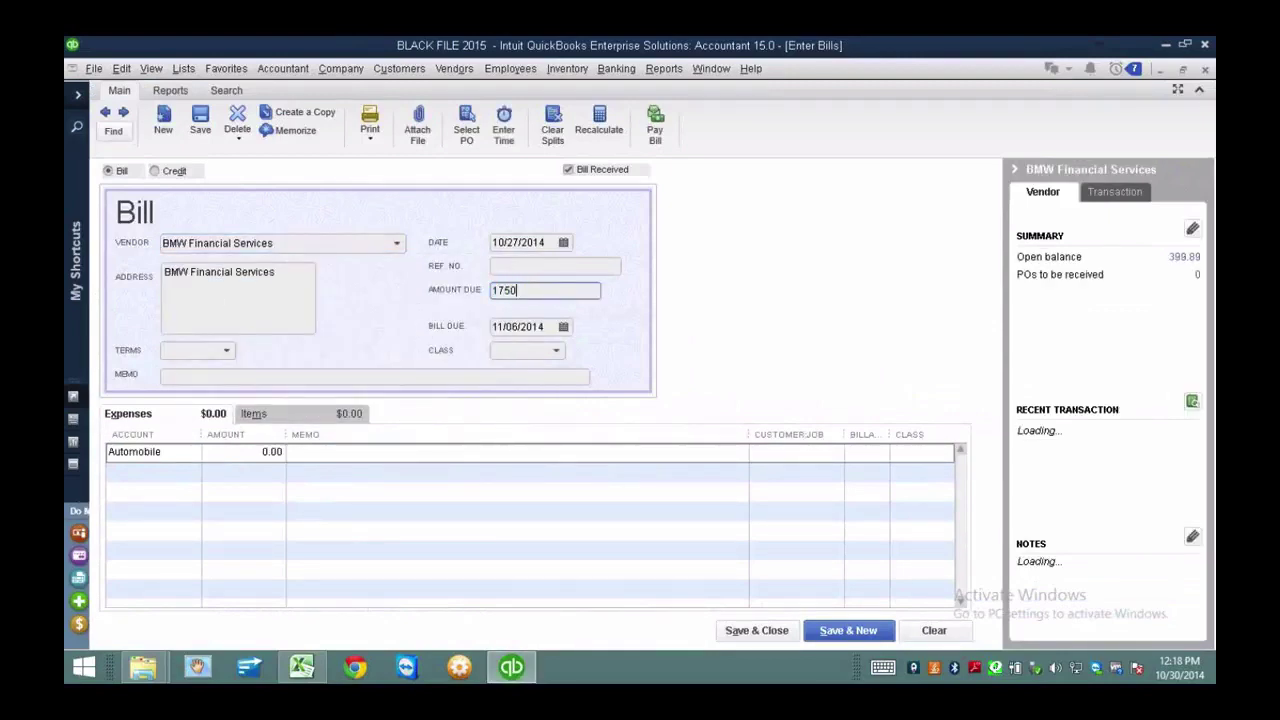
Check the bill amount against CHECK 1381 in the transactions list, then save and close the BMW Financial Services bill.
click(710, 67)
click(740, 208)
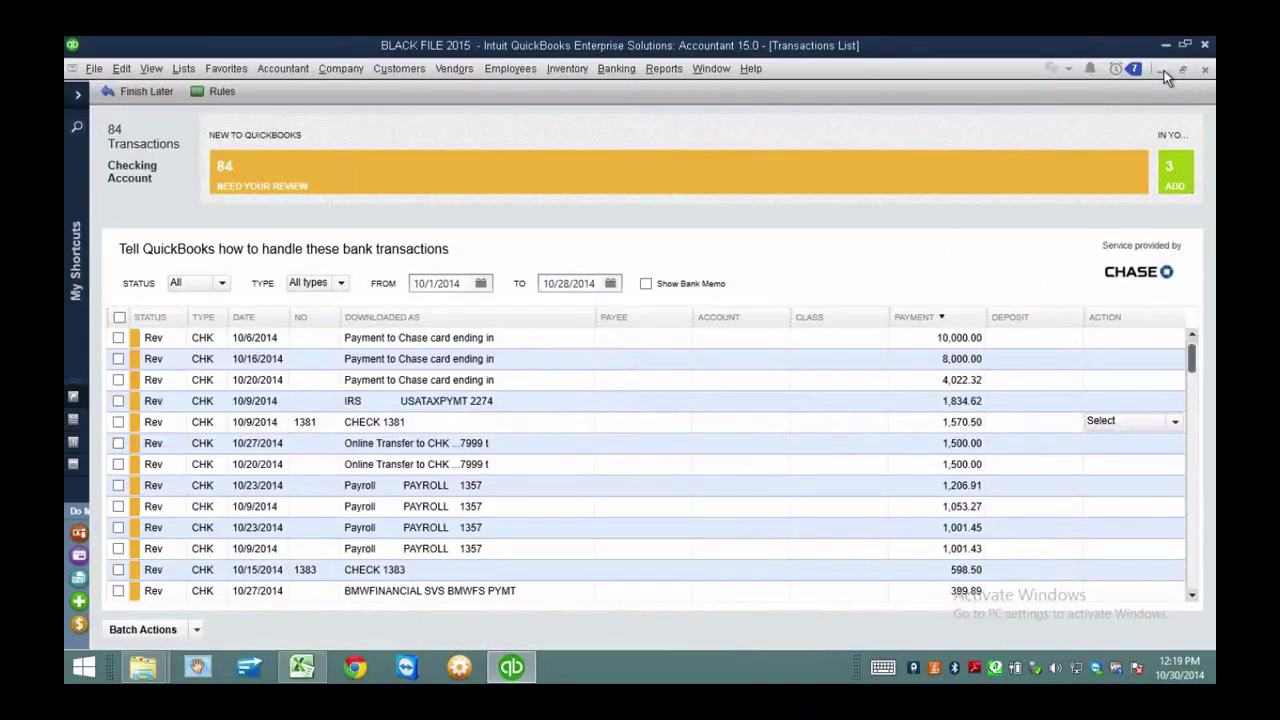
click(1162, 70)
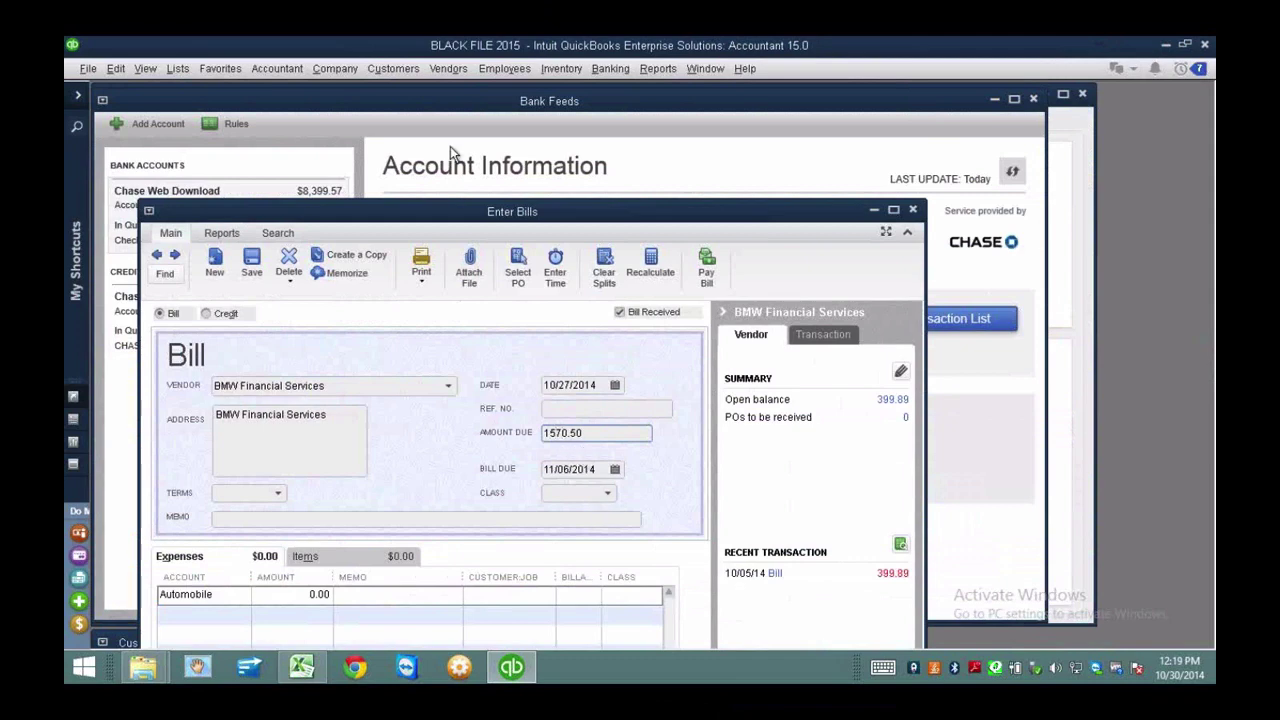
drag(497, 206, 512, 198)
drag(512, 198, 592, 119)
click(605, 608)
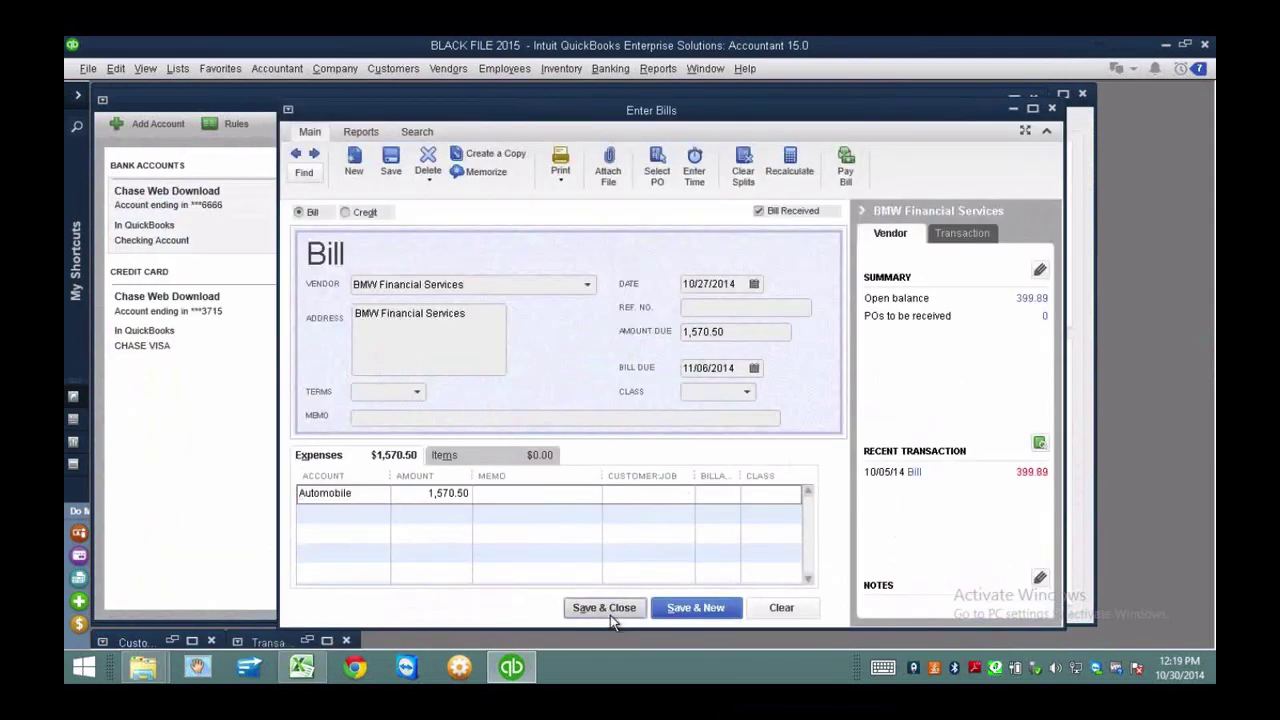
Return to the Transactions List and open Select Bills to Mark as Paid for CHECK 1381.
click(580, 271)
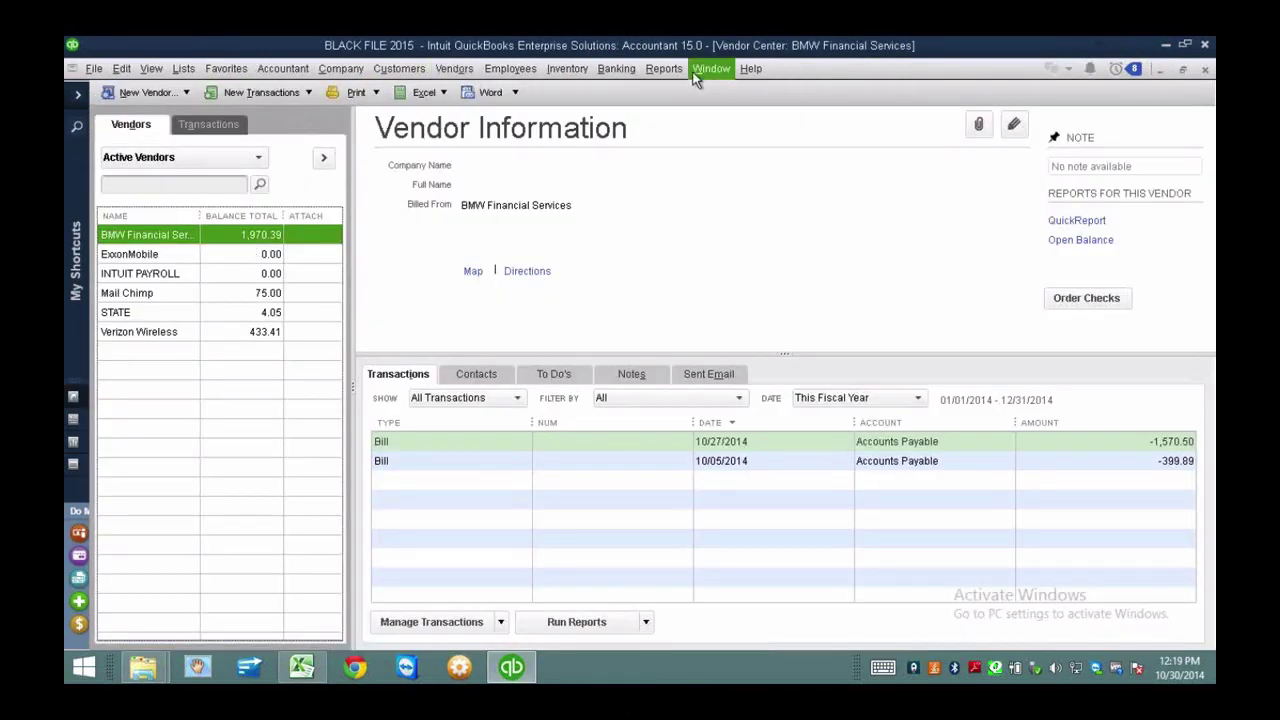
click(697, 72)
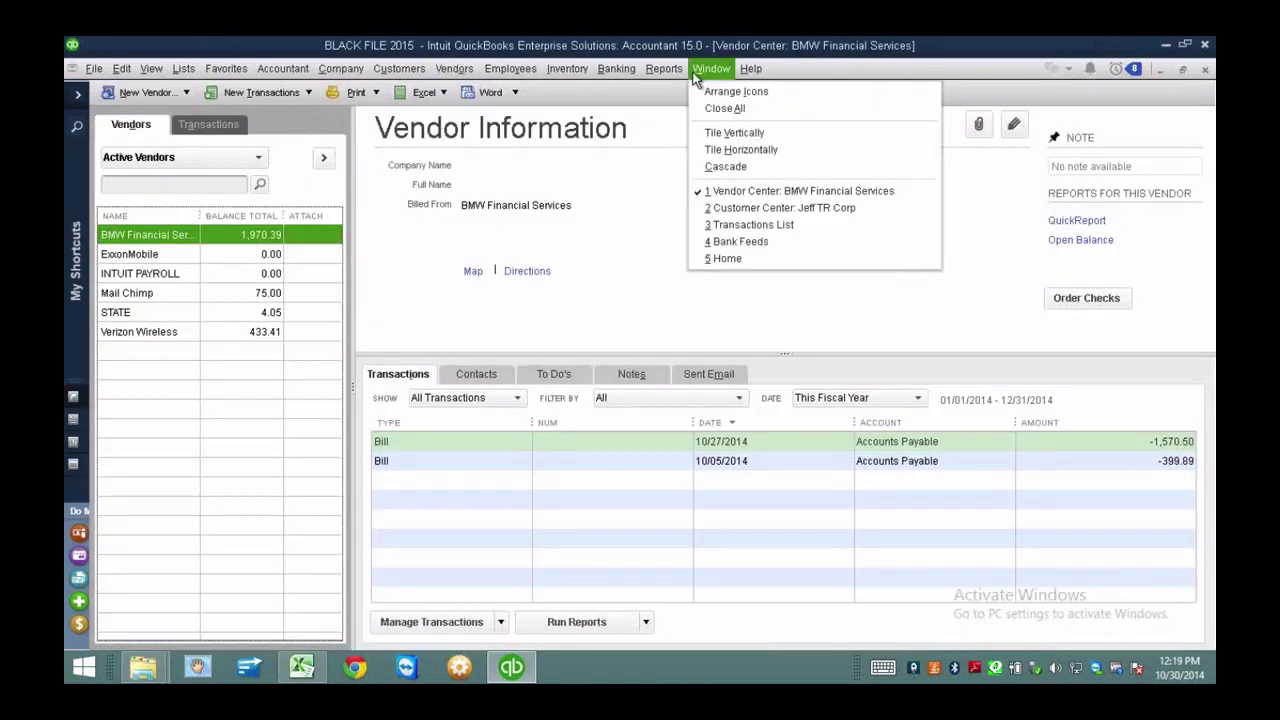
click(793, 226)
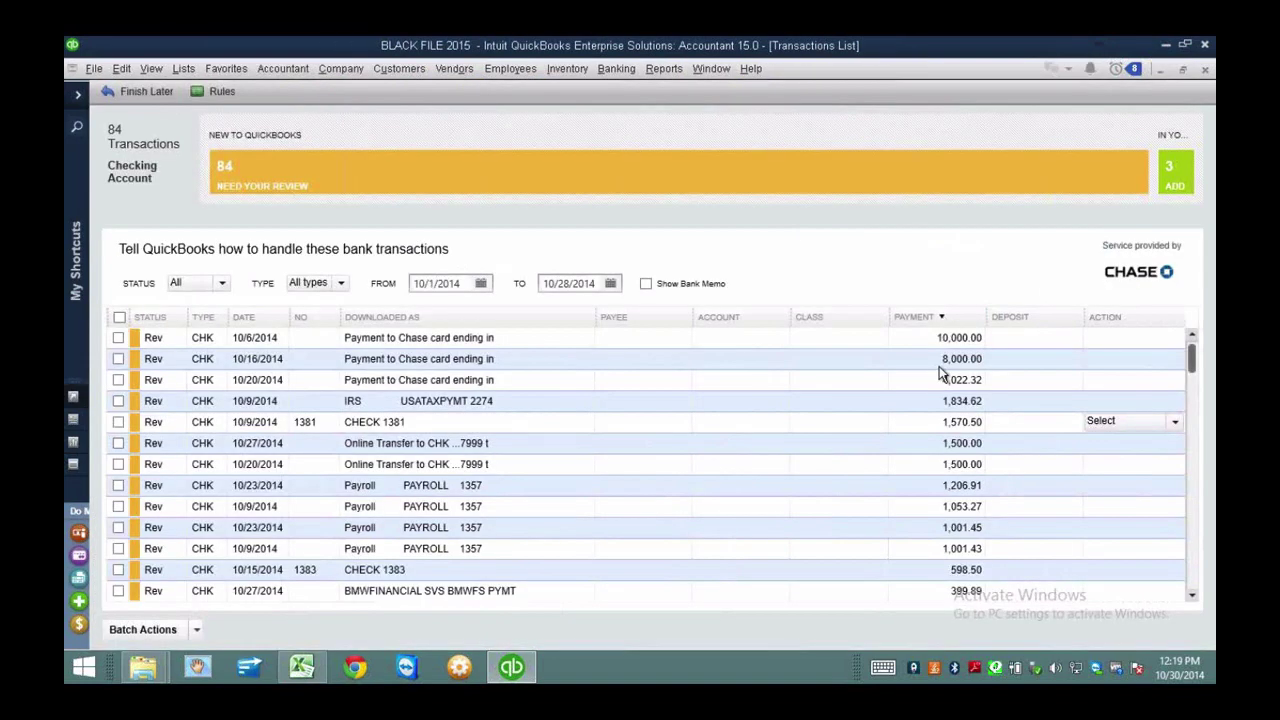
click(1173, 423)
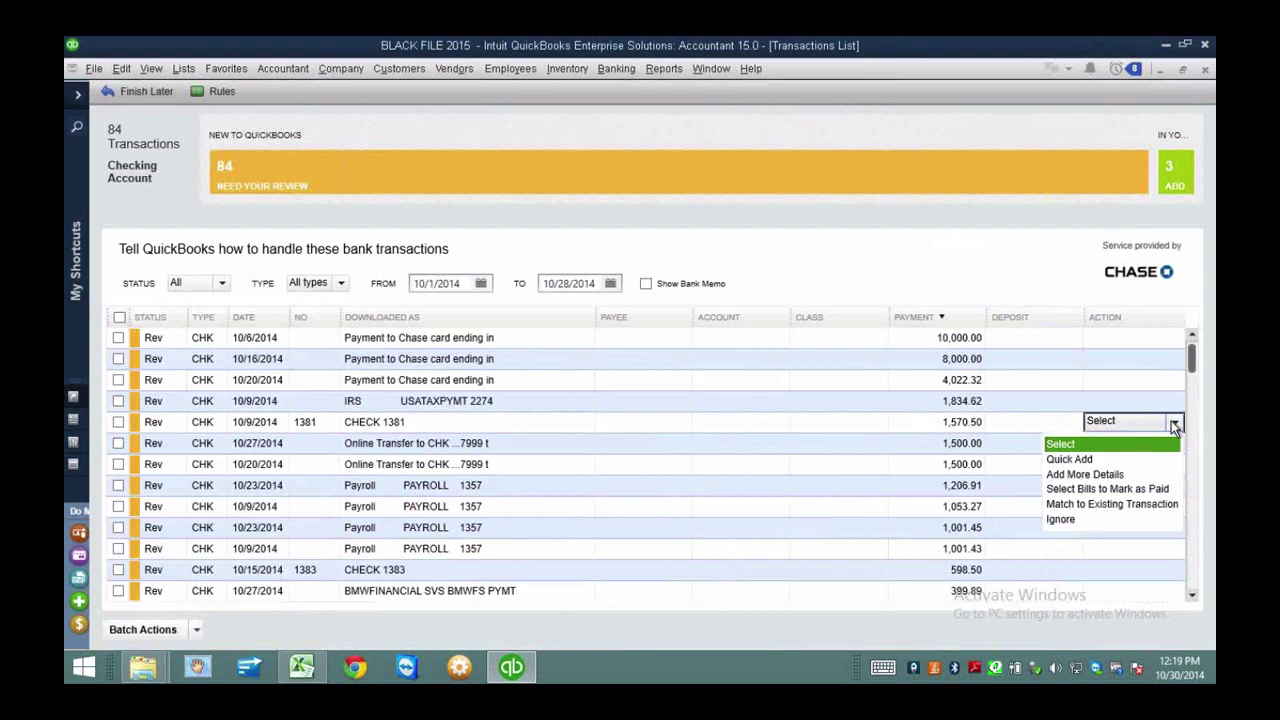
click(1095, 490)
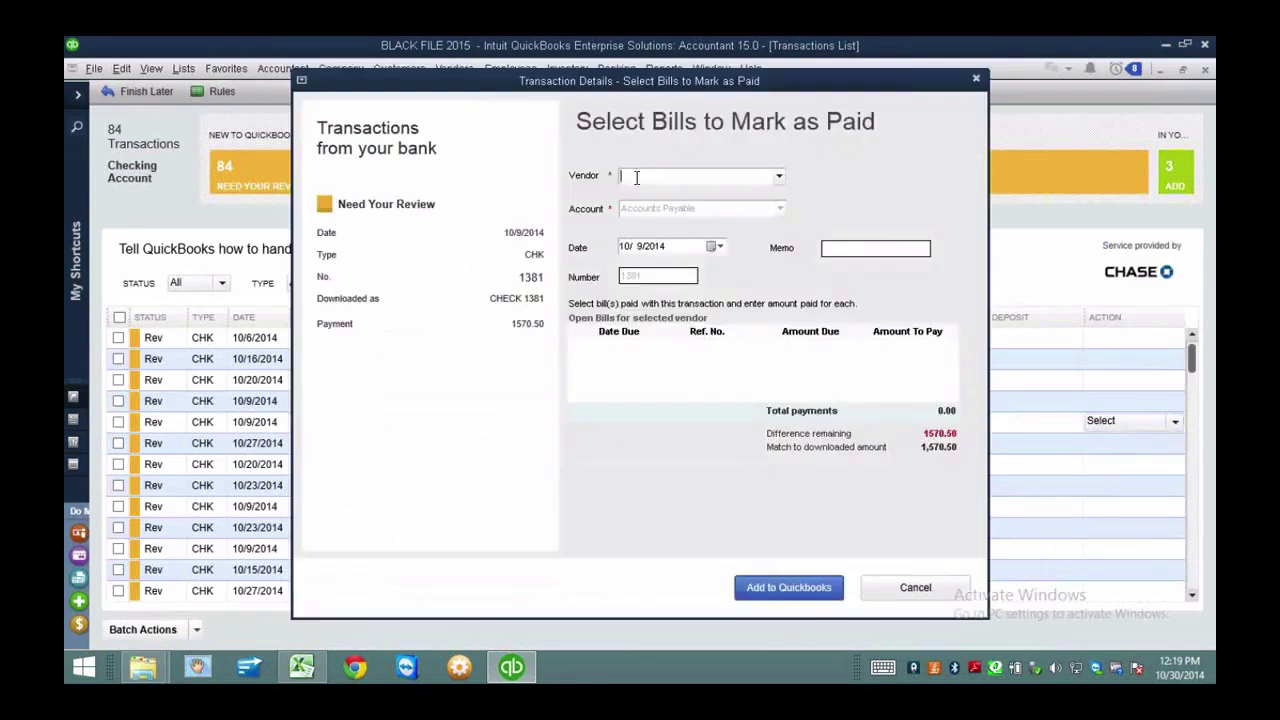
Choose BMW Financial Services as vendor, mark its 1,570.50 bill due 11/06/2014 as paid and add the payment to QuickBooks.
text(bm)
key(Tab)
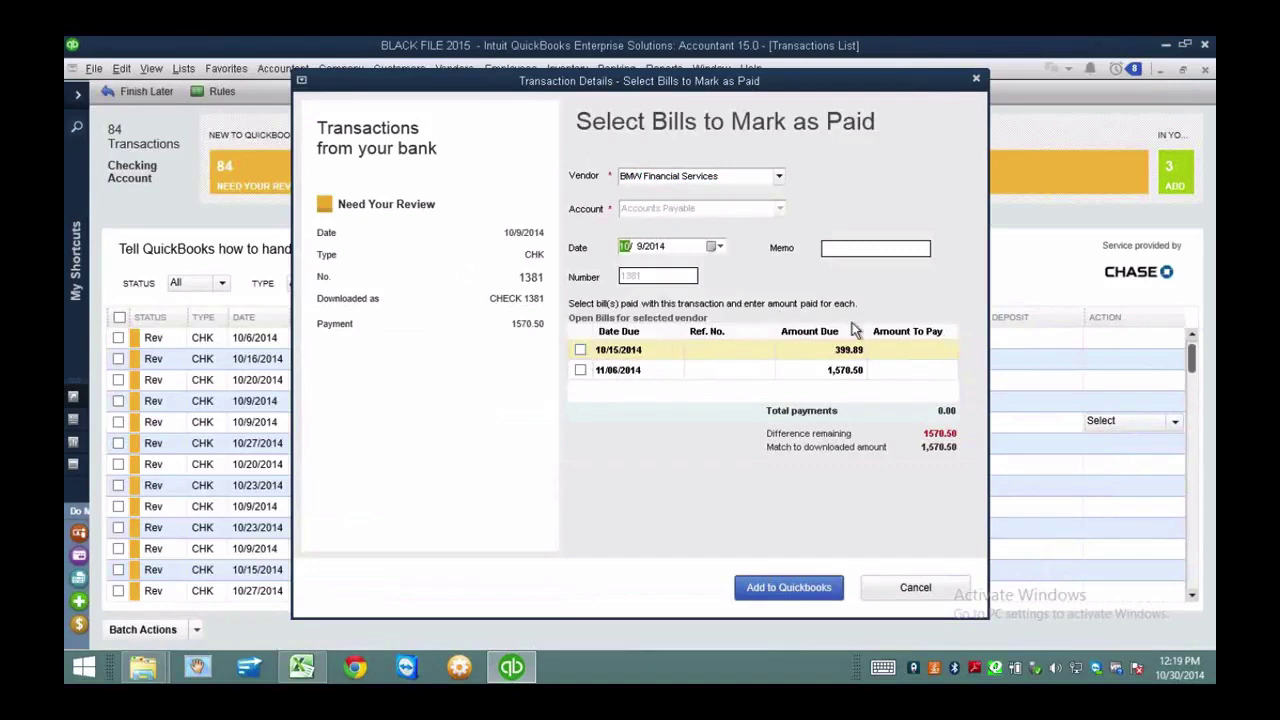
click(581, 374)
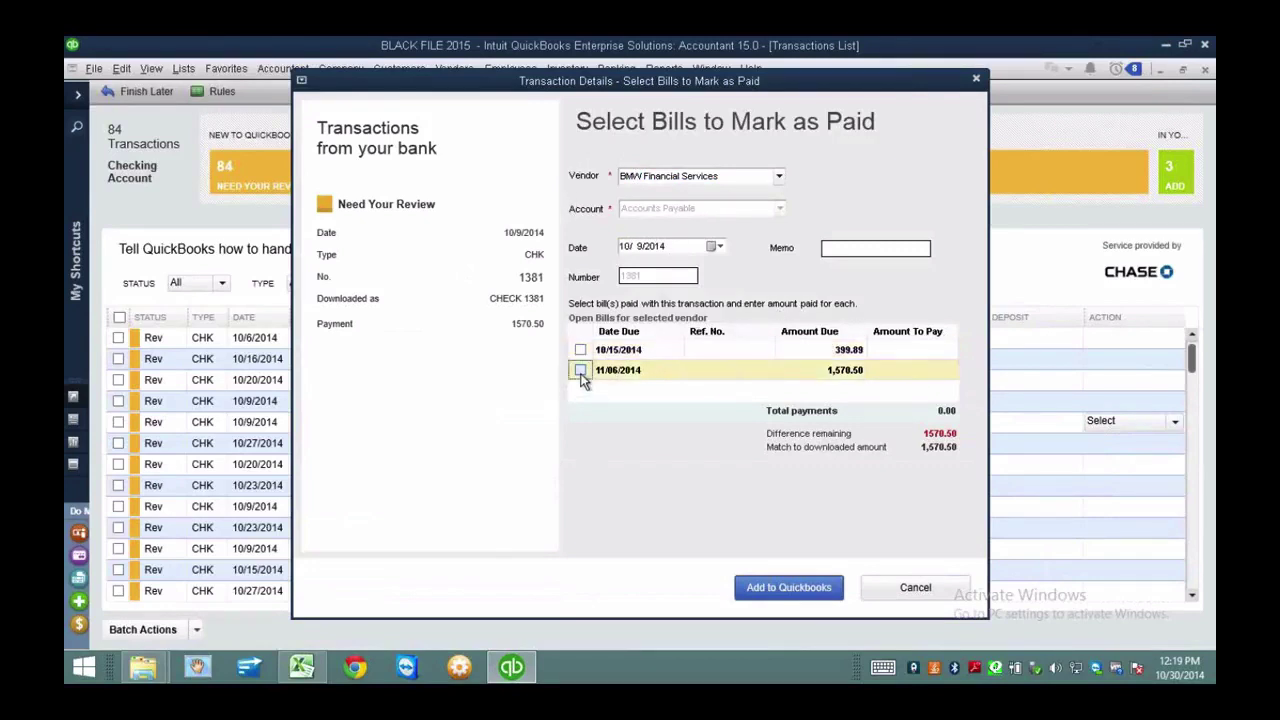
click(580, 371)
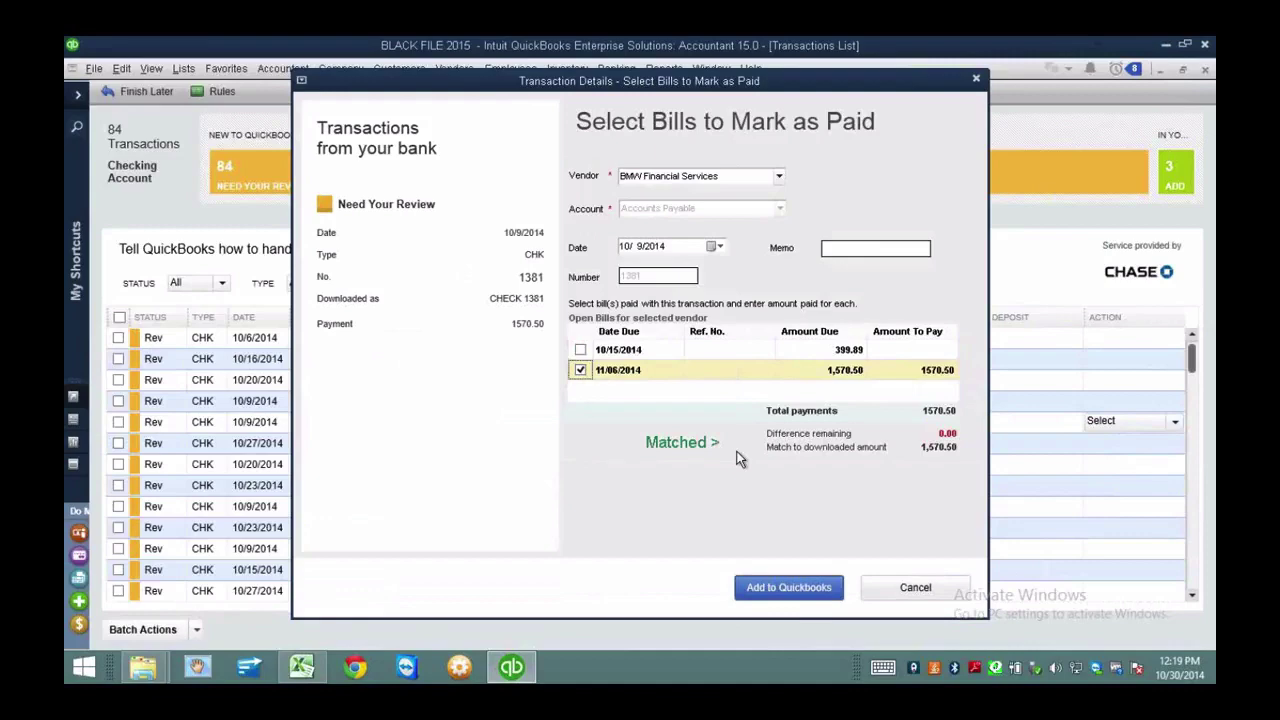
click(793, 588)
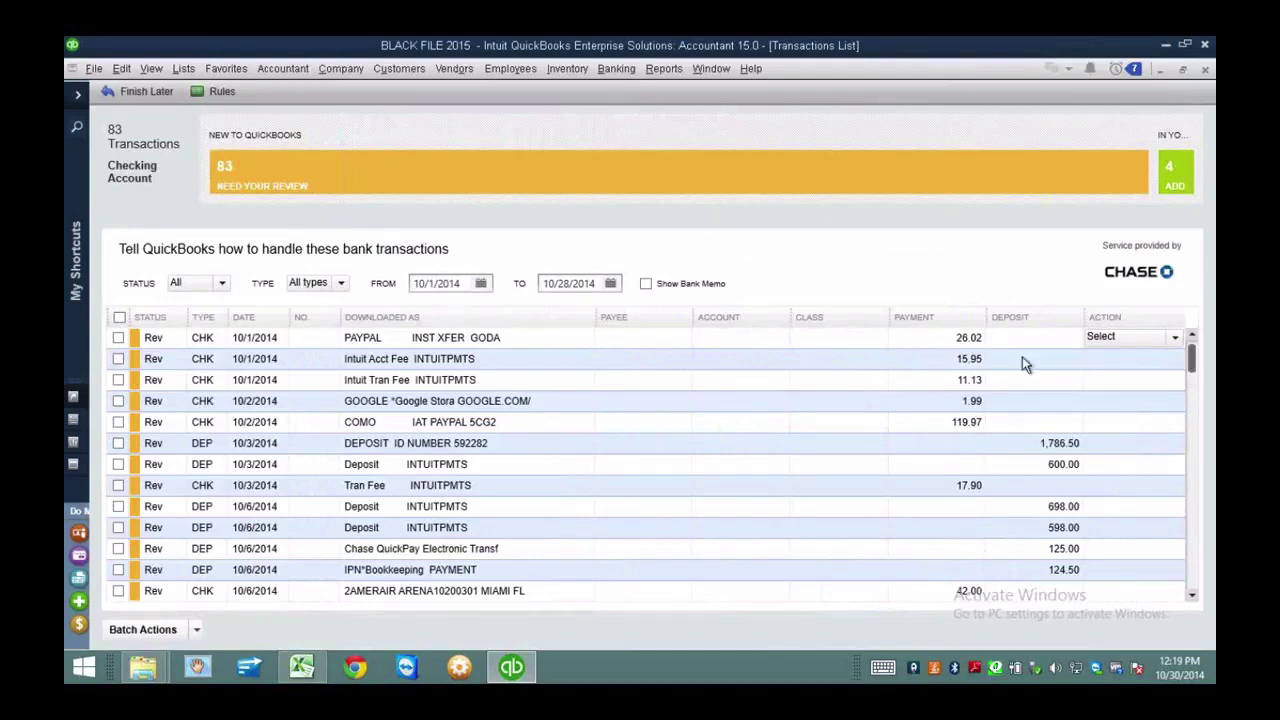
Sort the bank transactions by payment amount, largest first, and select the 399.89 BMWFINANCIAL payment dated 10/27/2014.
click(953, 318)
click(952, 318)
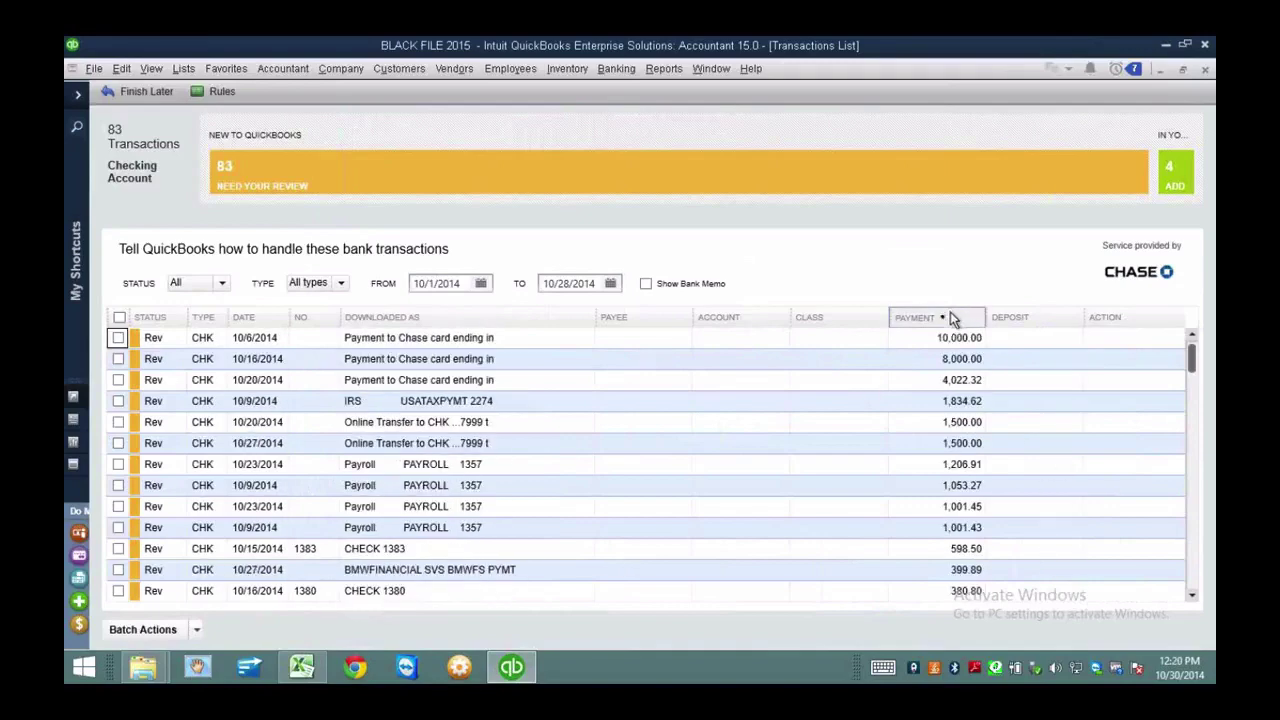
click(966, 569)
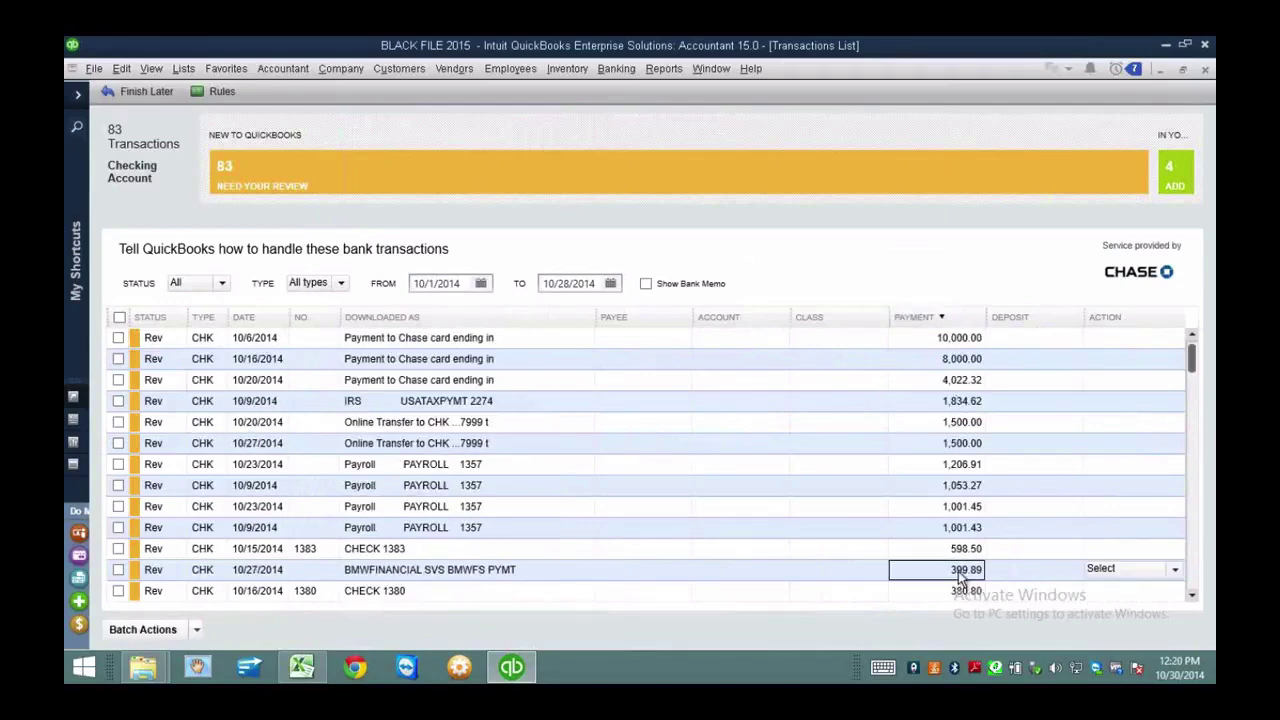
click(1192, 598)
click(1192, 598)
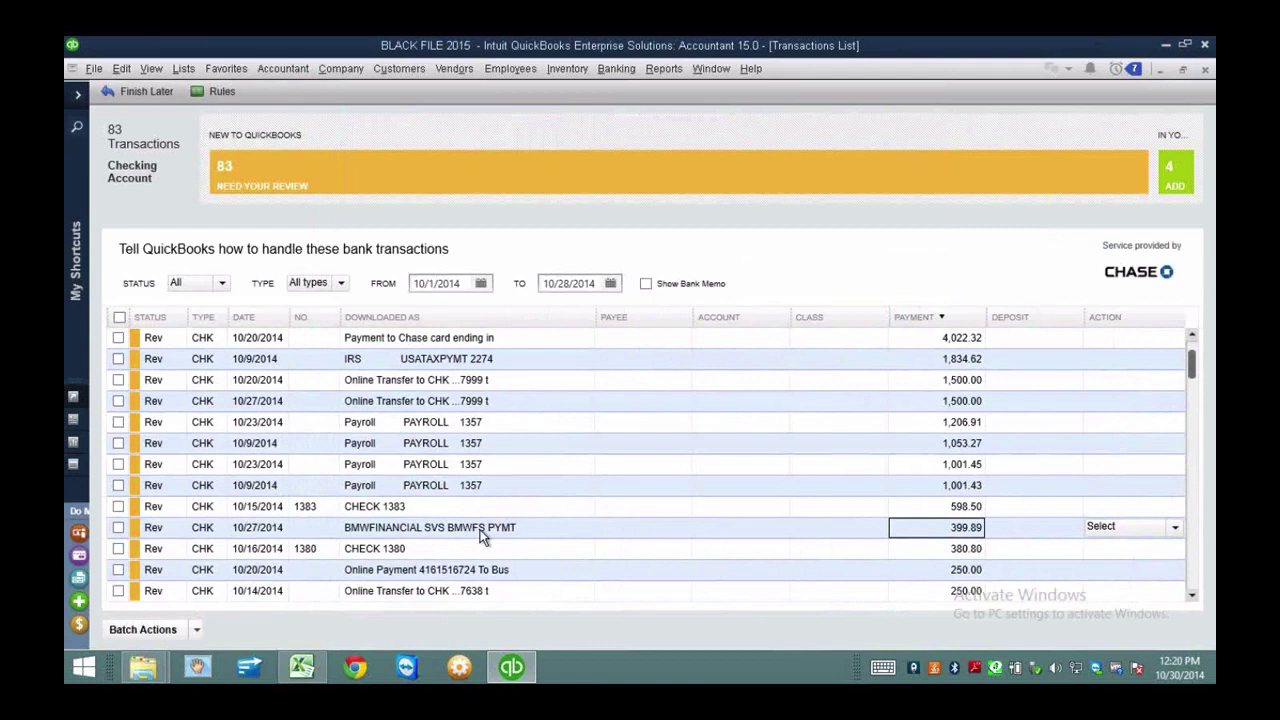
key(Up)
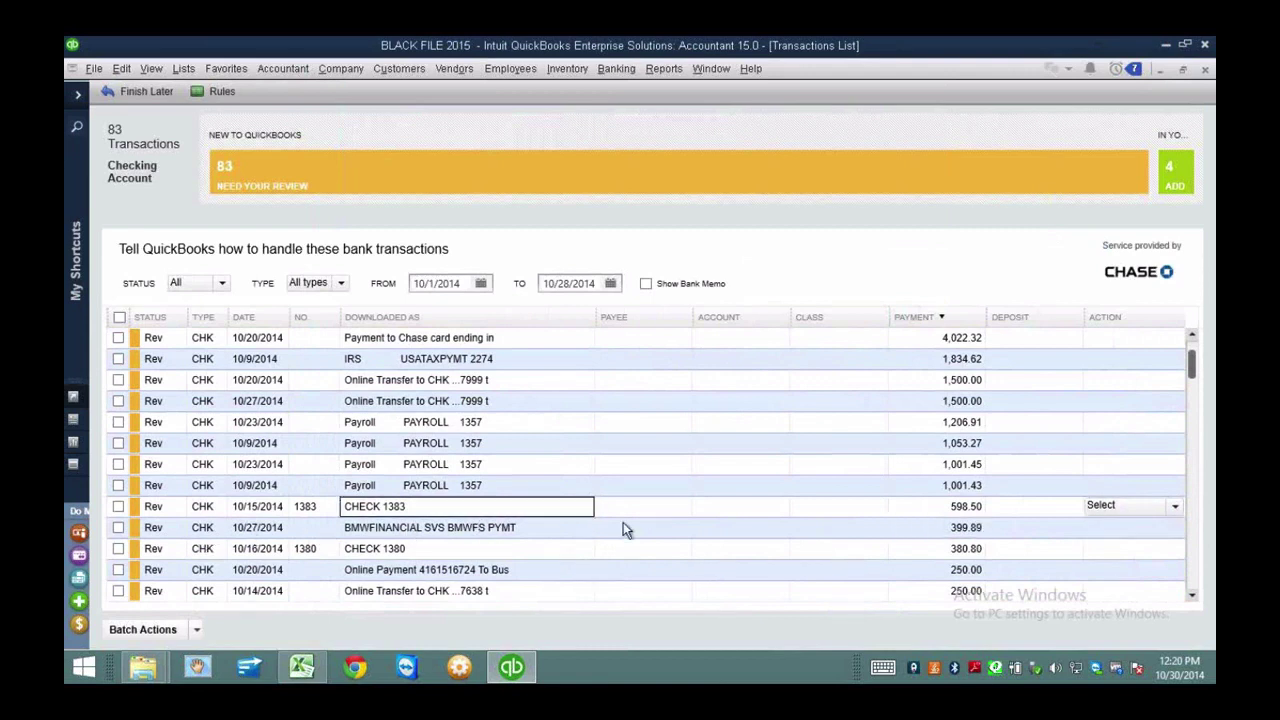
click(623, 524)
text(F)
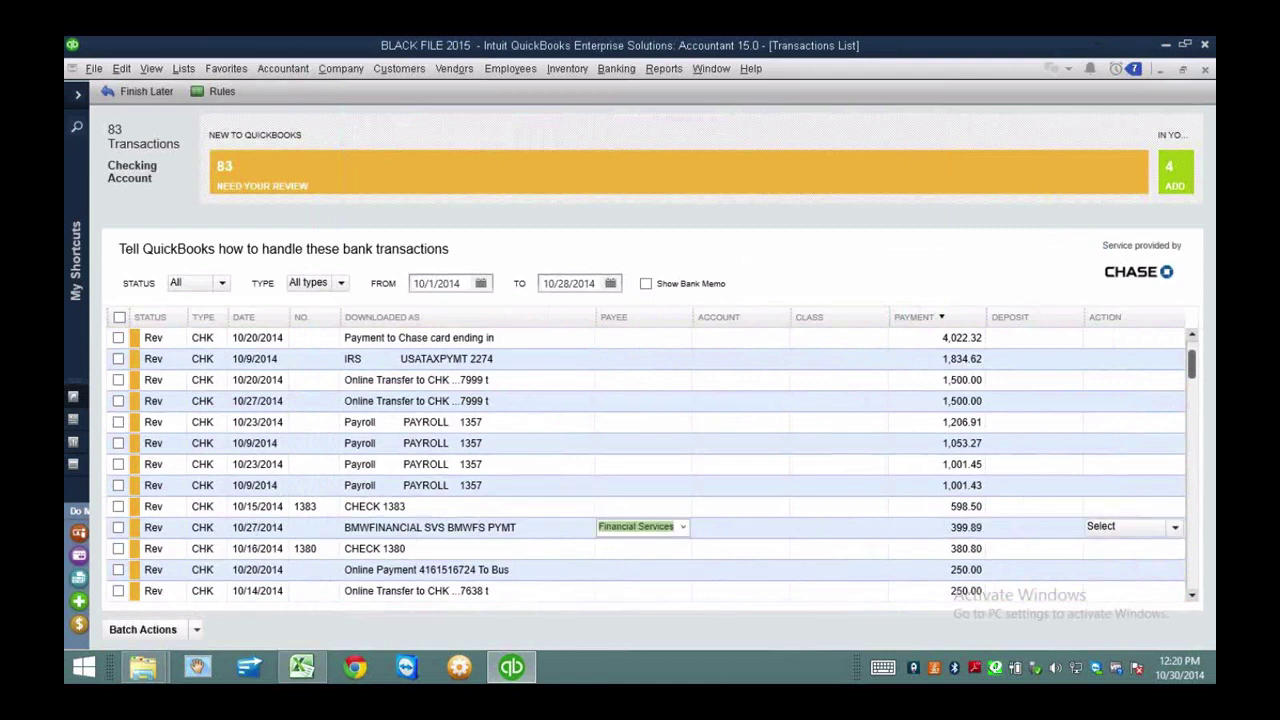
text(BMW)
key(Tab)
text(Au)
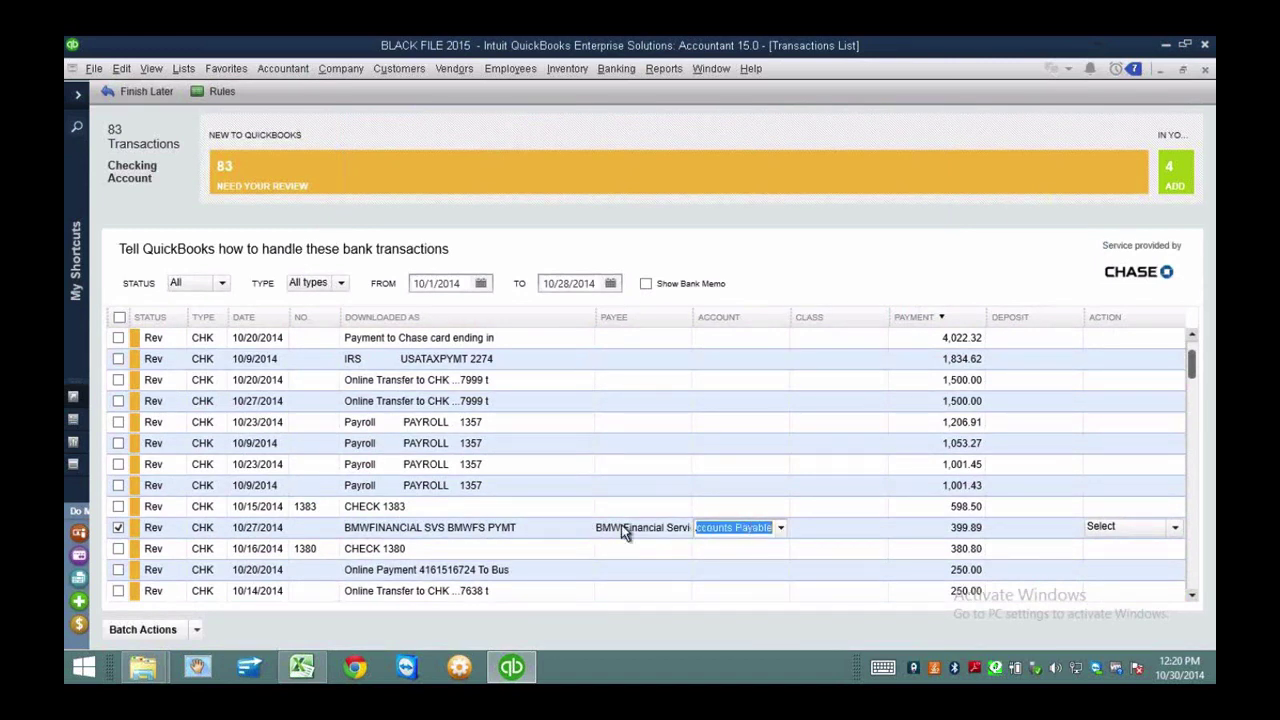
key(Escape)
Bring up the 10/05/2014 BMW Financial Services lease bill for 399.89 and start paying it.
click(450, 68)
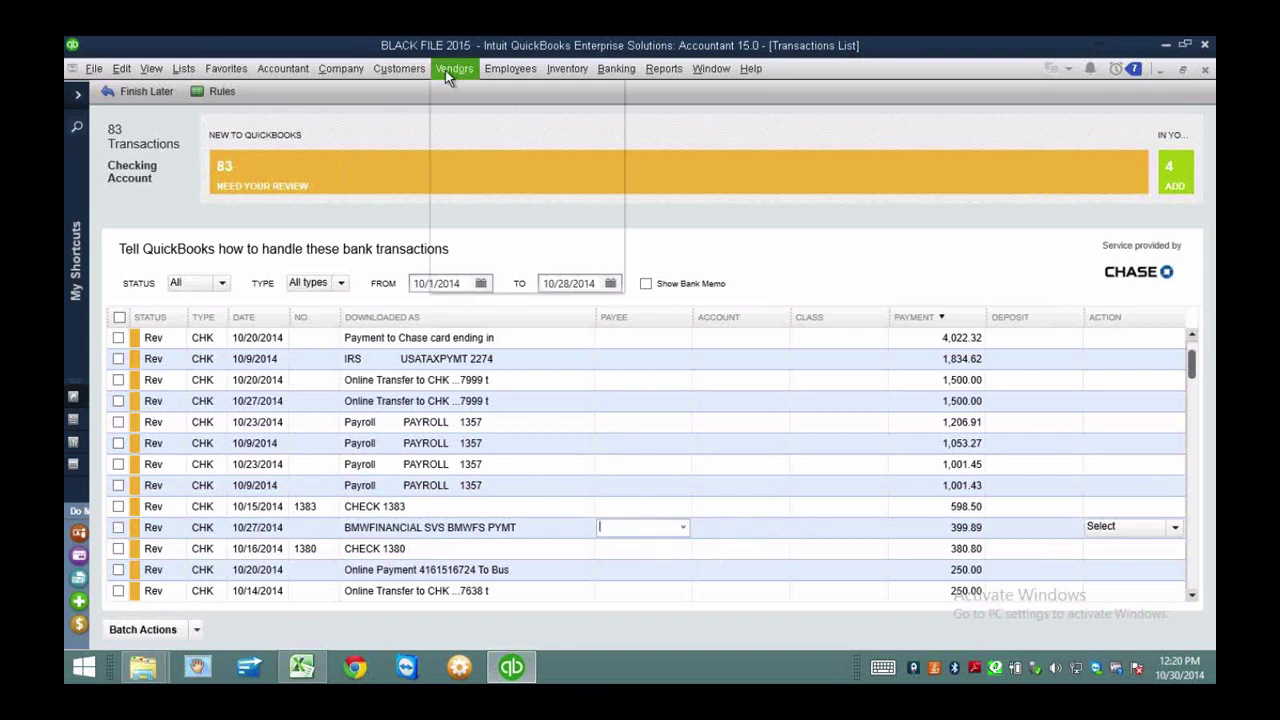
click(475, 118)
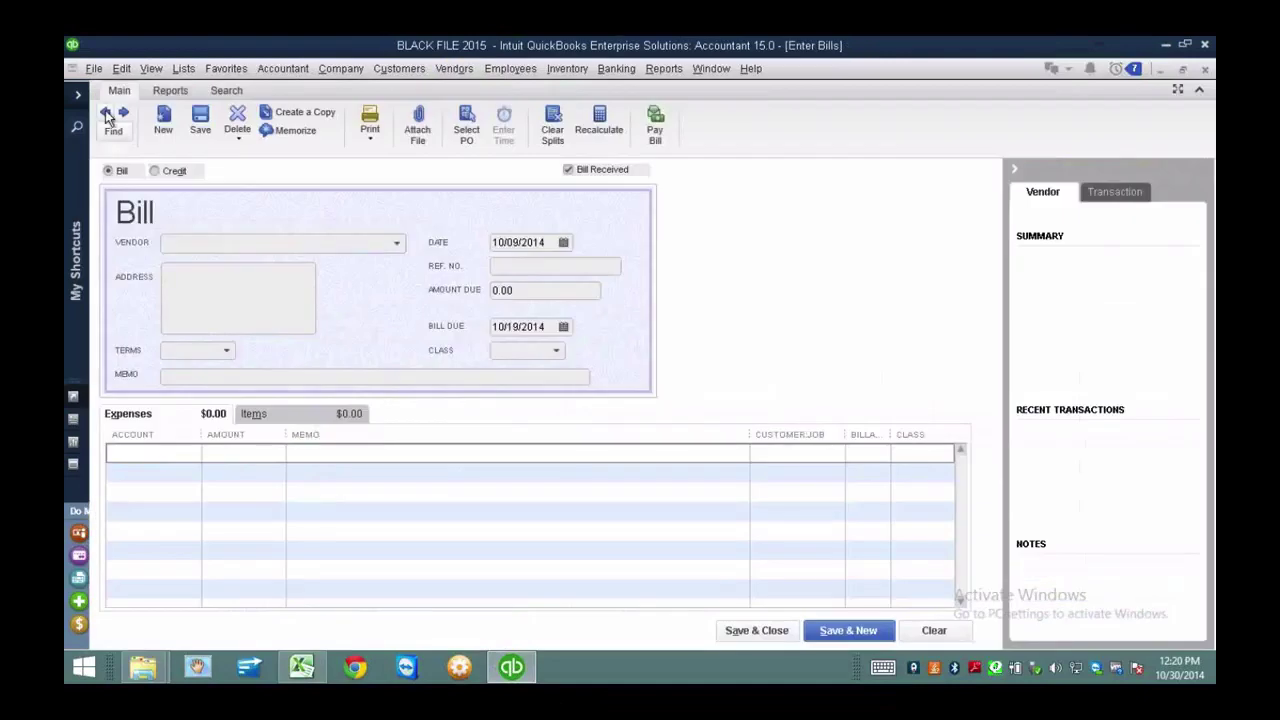
click(105, 113)
click(105, 113)
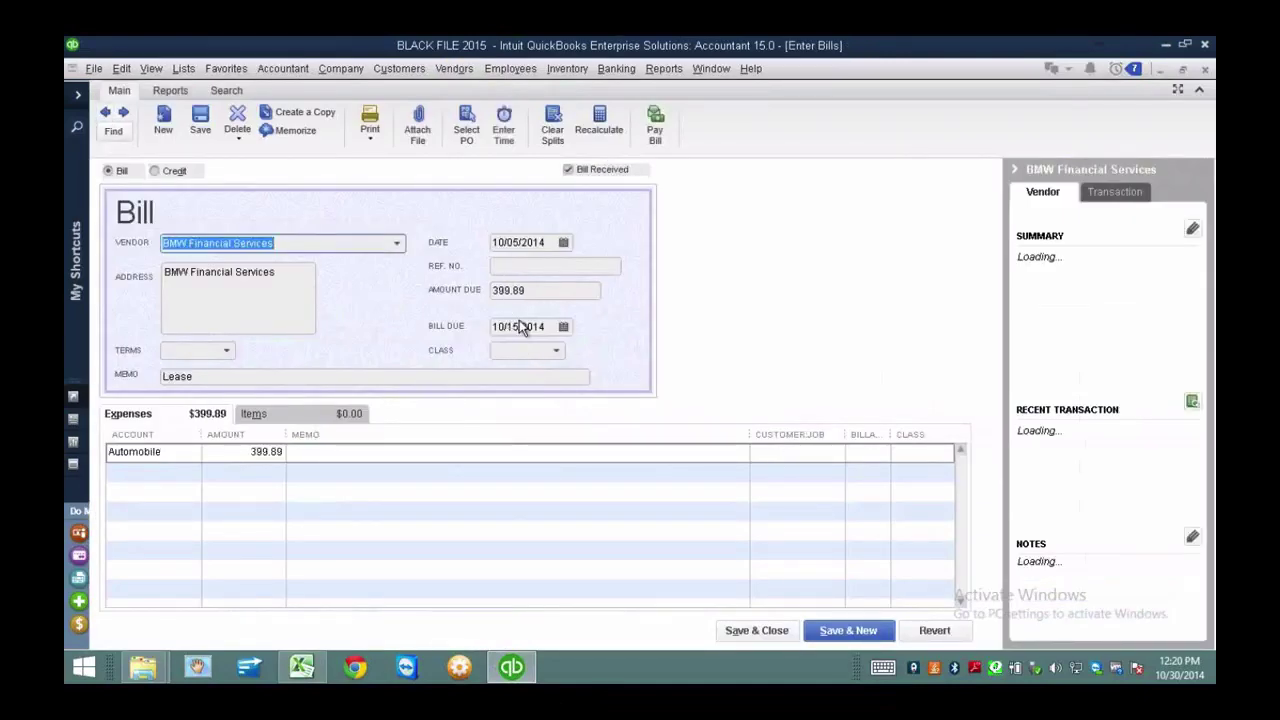
click(666, 120)
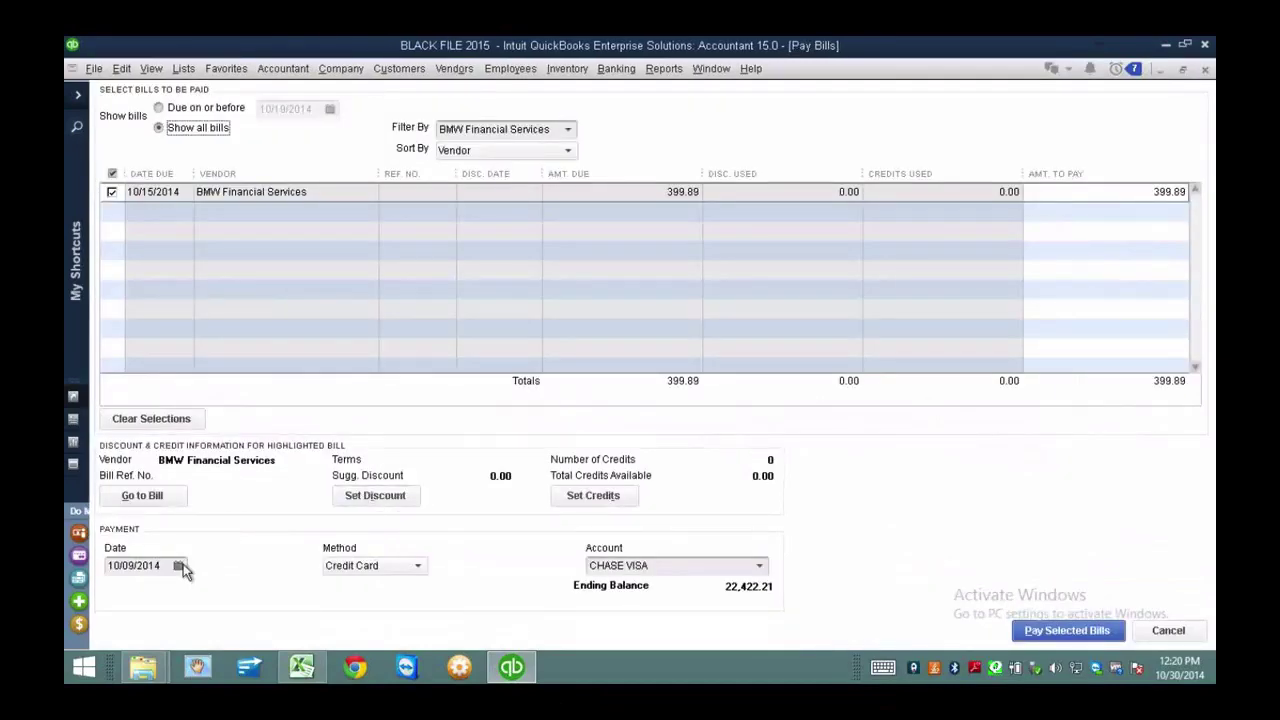
Pay the BMW Financial Services bill by check marked to be printed from the Checking Account, and close the bill.
click(363, 568)
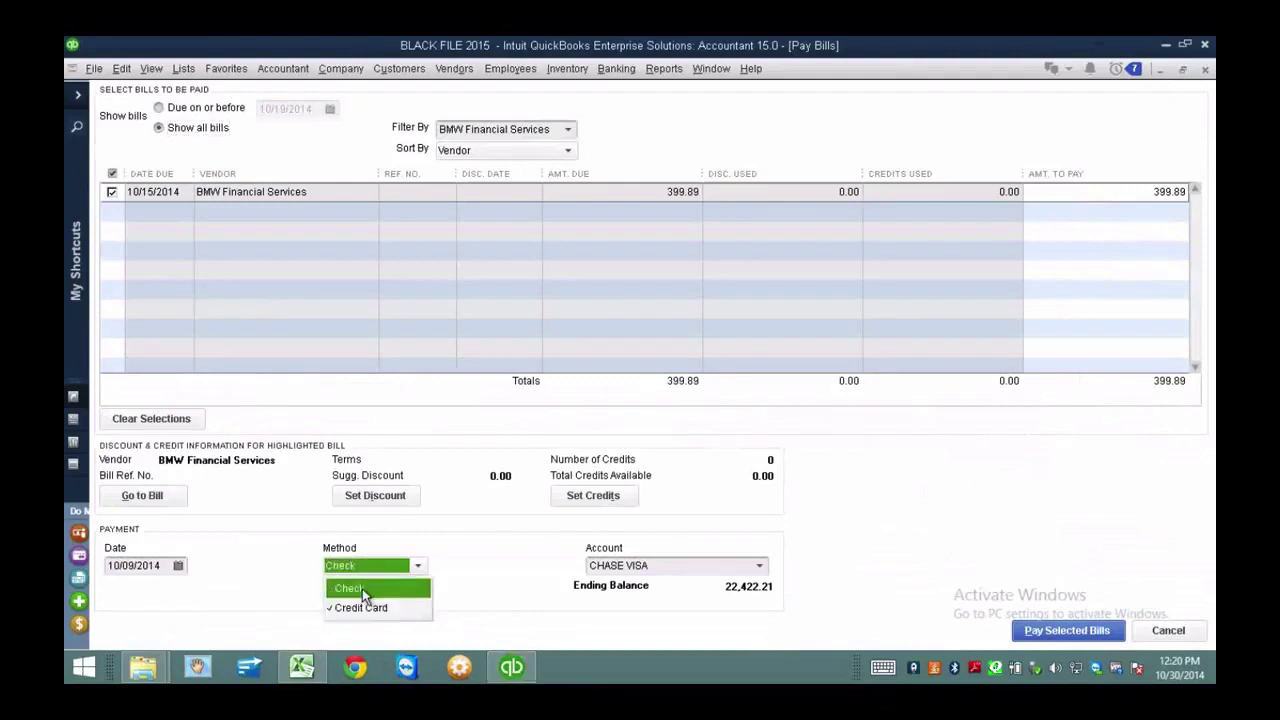
click(362, 588)
click(444, 558)
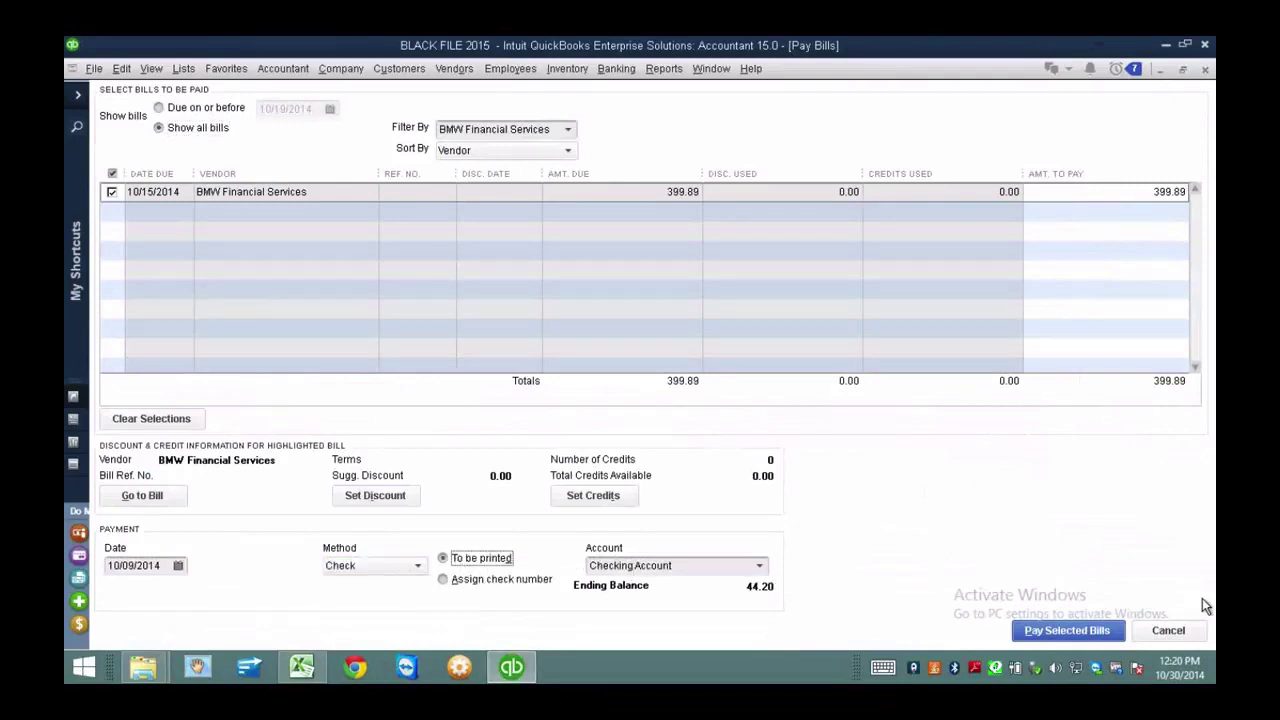
click(1070, 631)
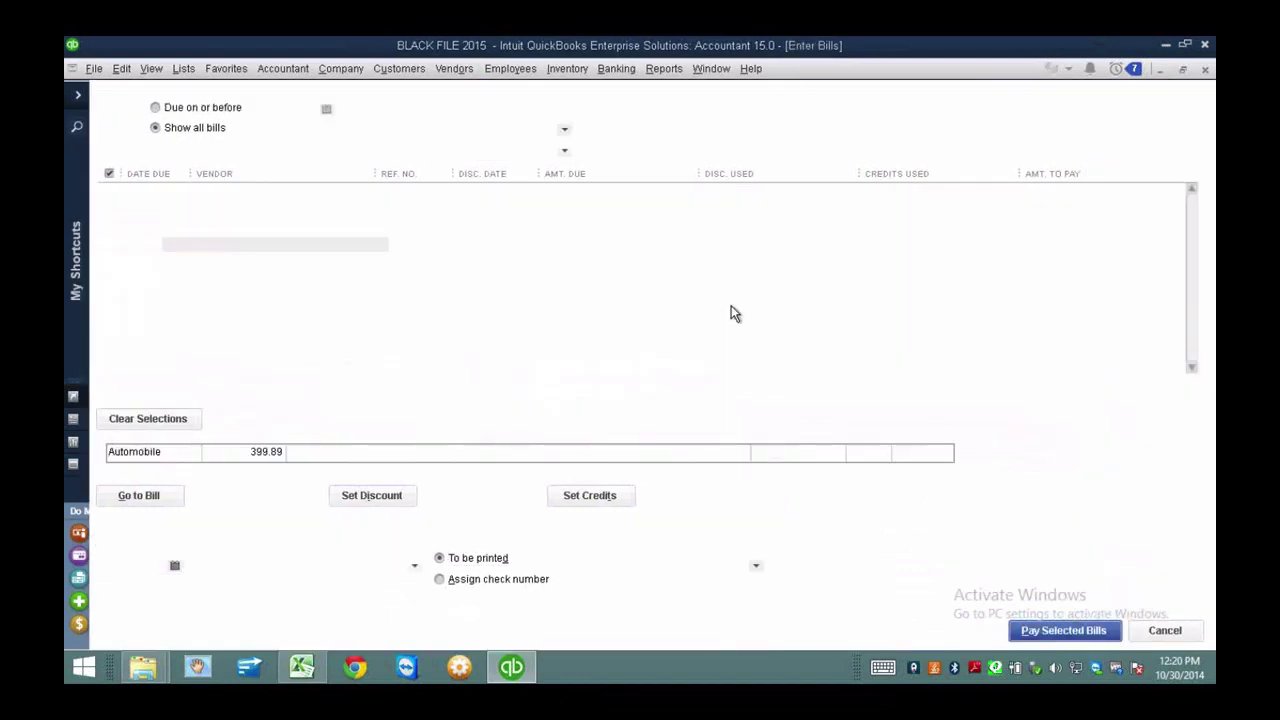
click(494, 522)
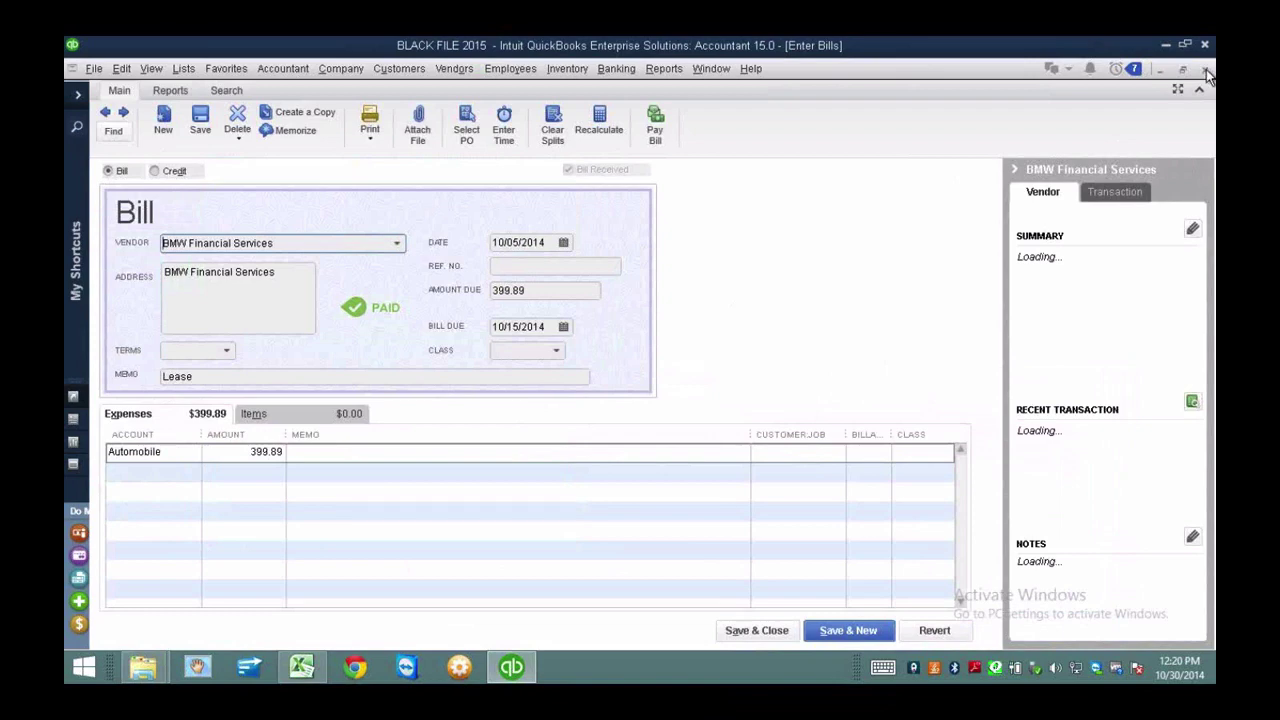
key(Escape)
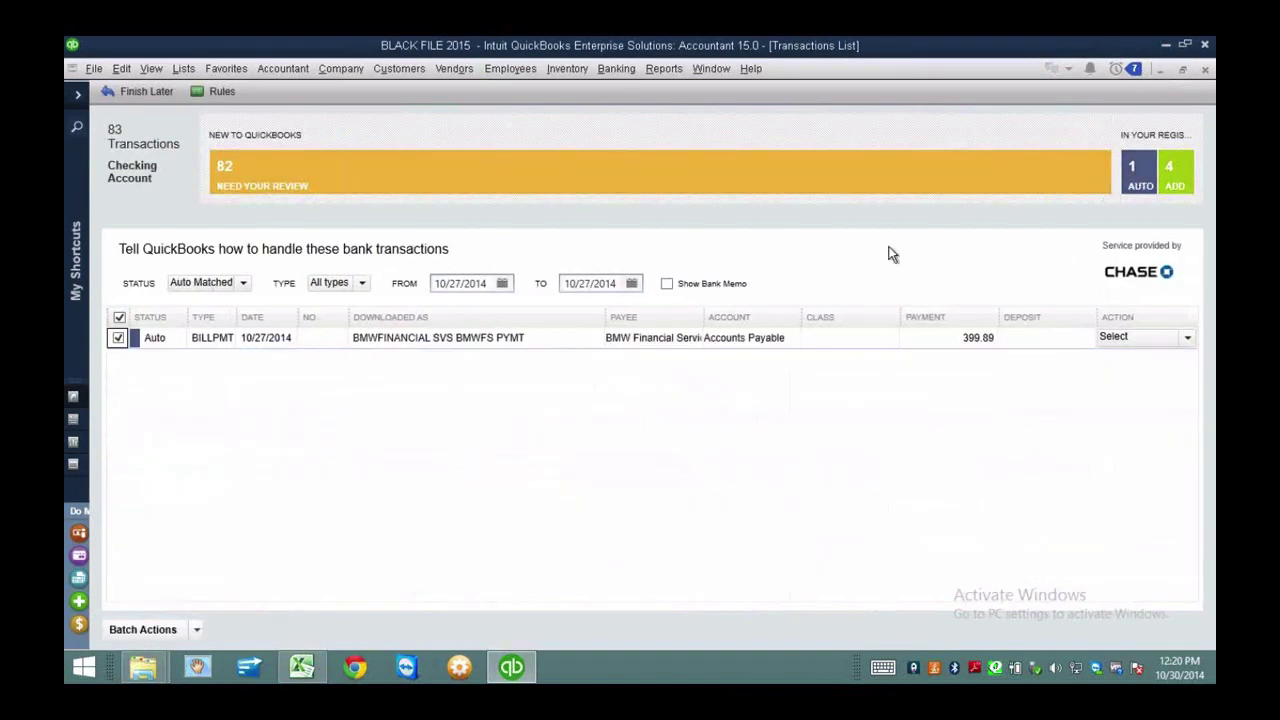
Review the auto-matched bank transactions and approve the 399.89 BMW Financial Services bill payment dated 10/27/2014.
click(857, 180)
click(918, 318)
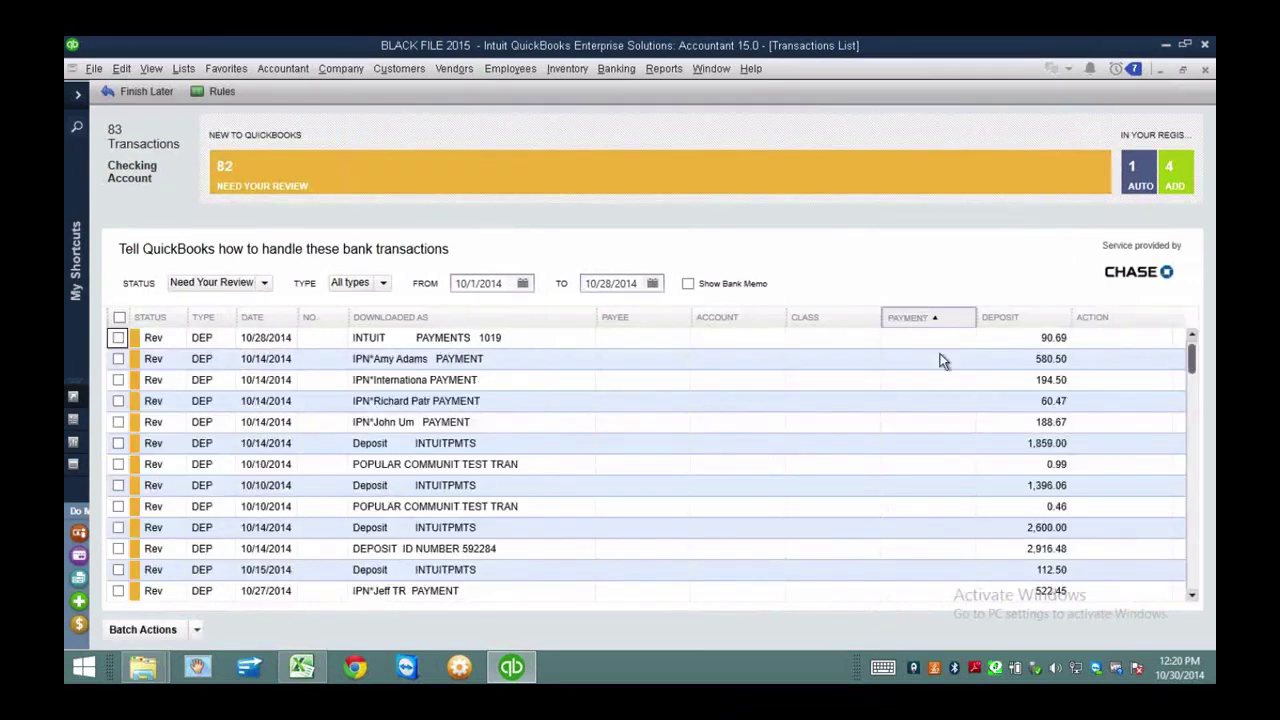
click(1141, 180)
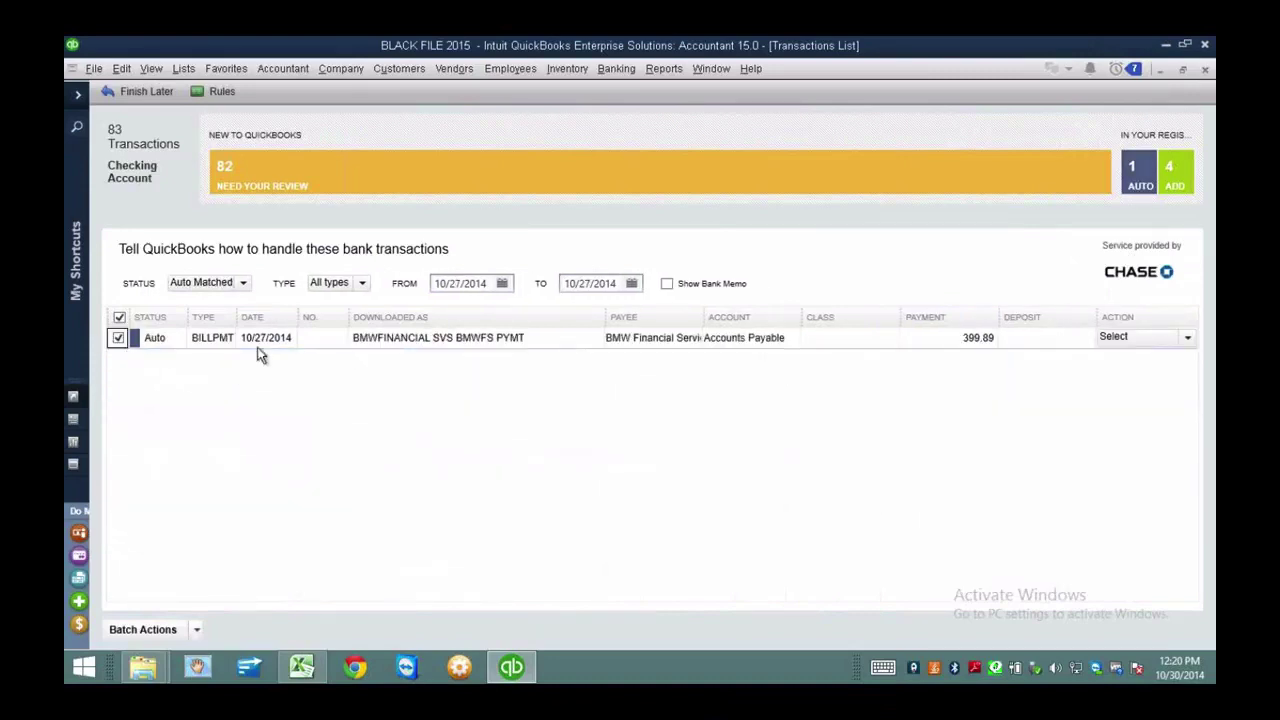
click(1158, 340)
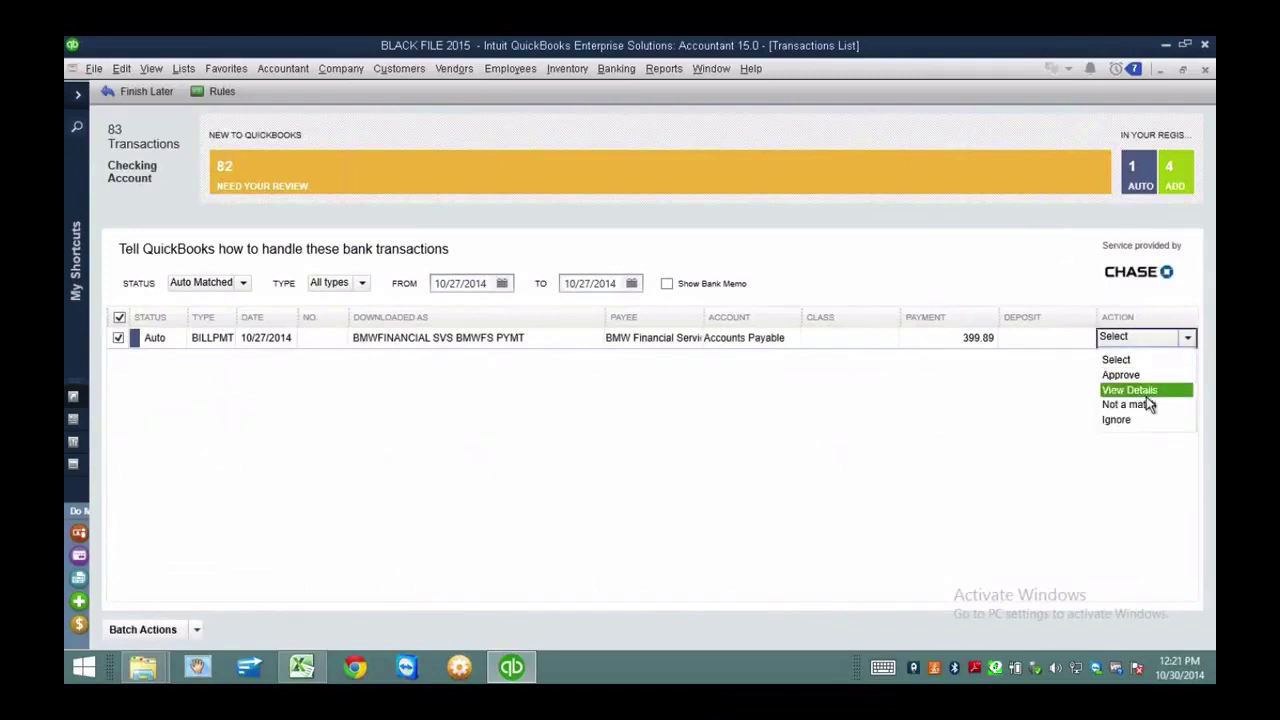
click(1139, 376)
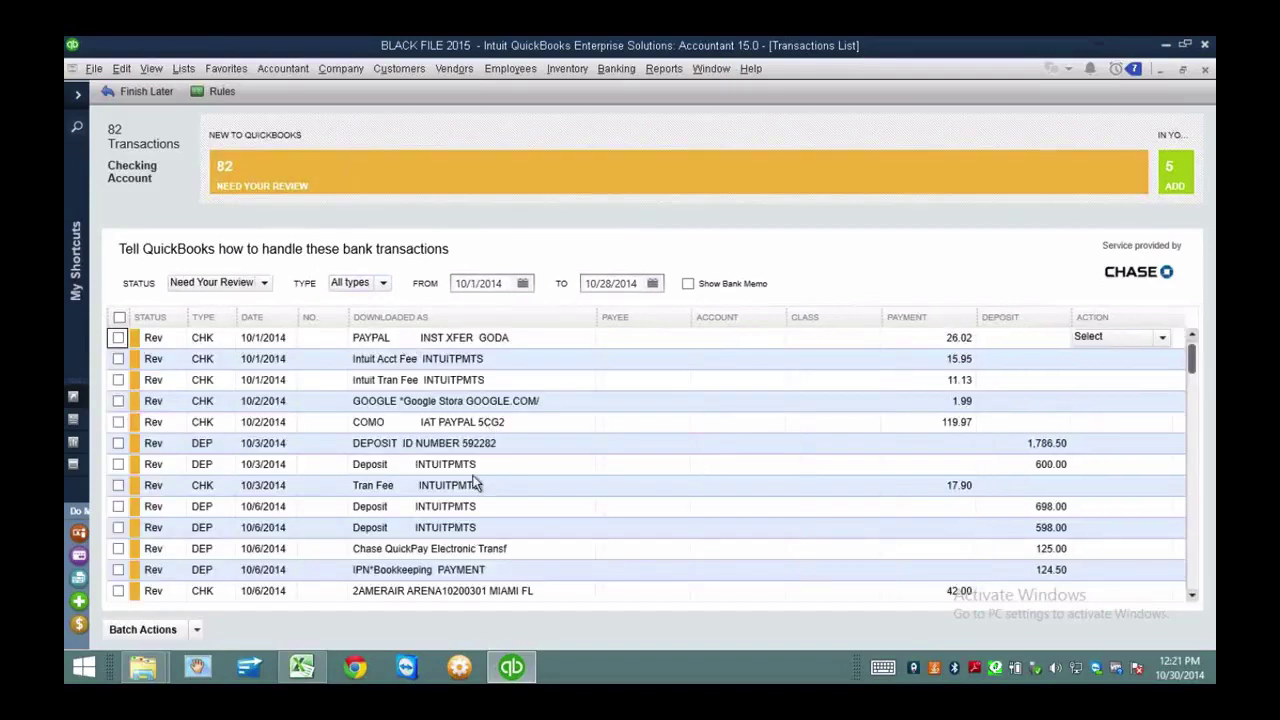
Close the checking transactions and open the transaction list of the CHASE VISA credit card from the Bank Feeds Center.
click(1206, 68)
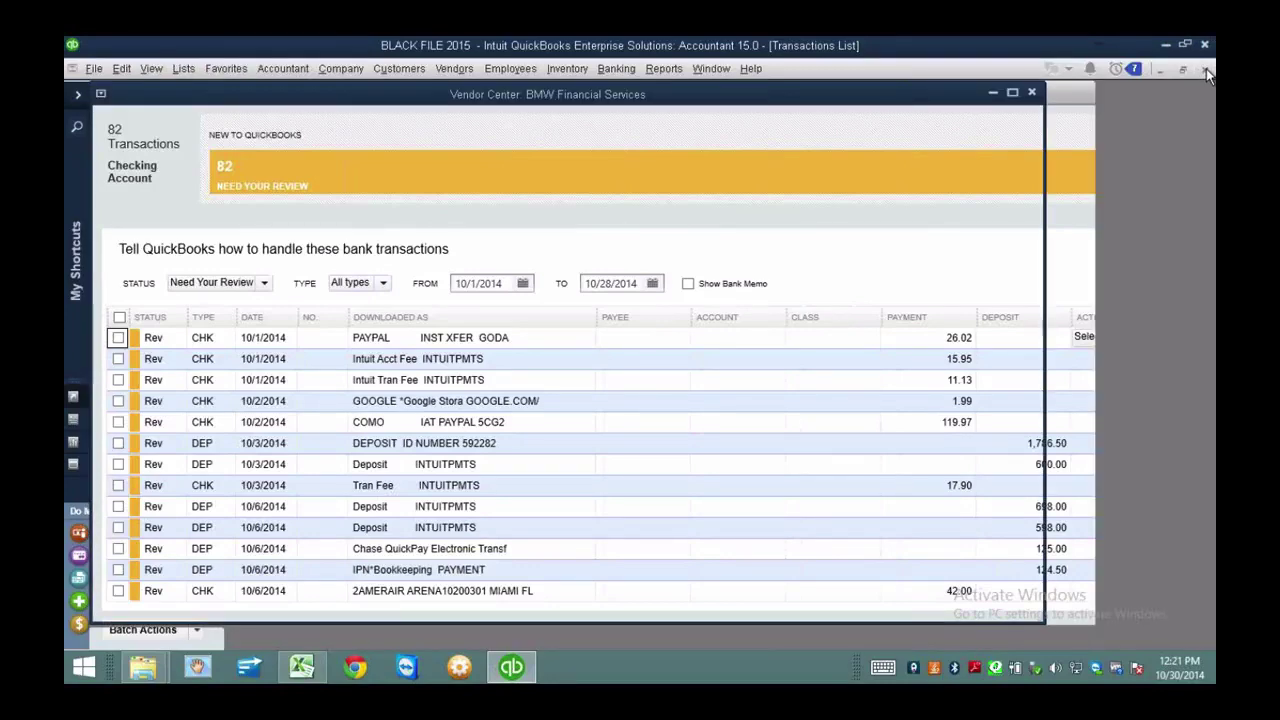
click(615, 69)
mouse_move(665, 225)
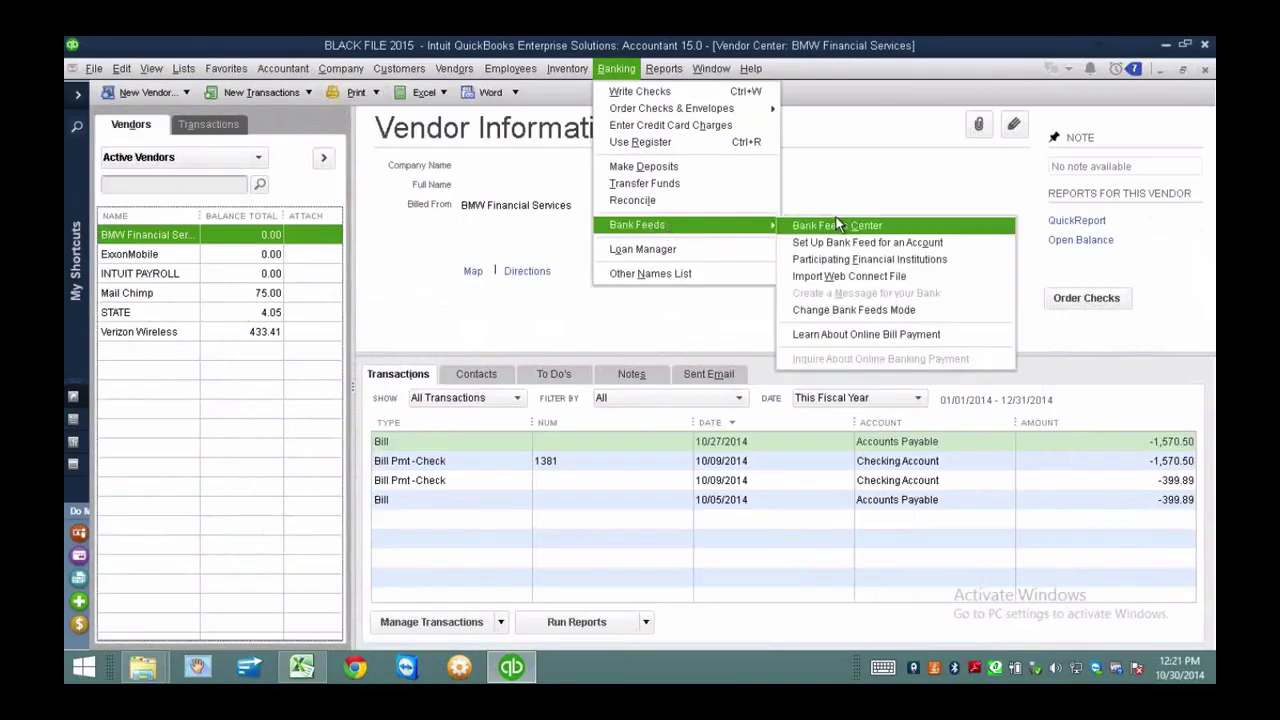
click(862, 228)
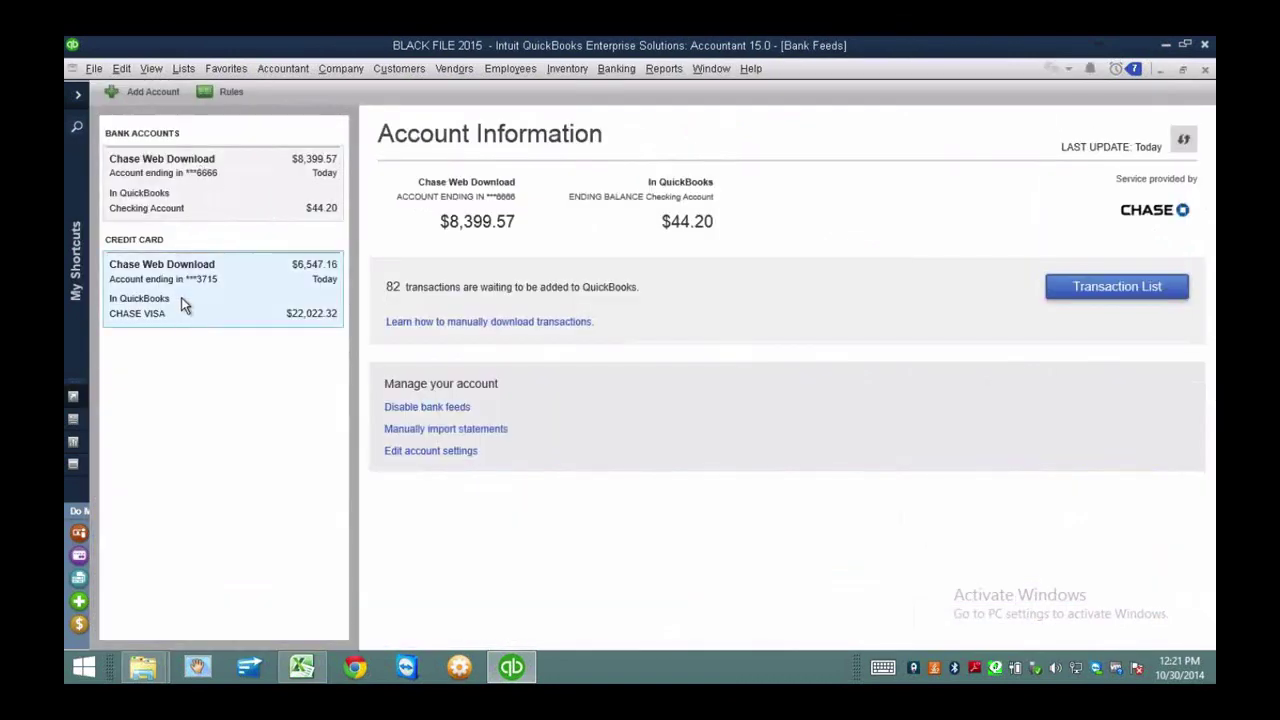
click(181, 303)
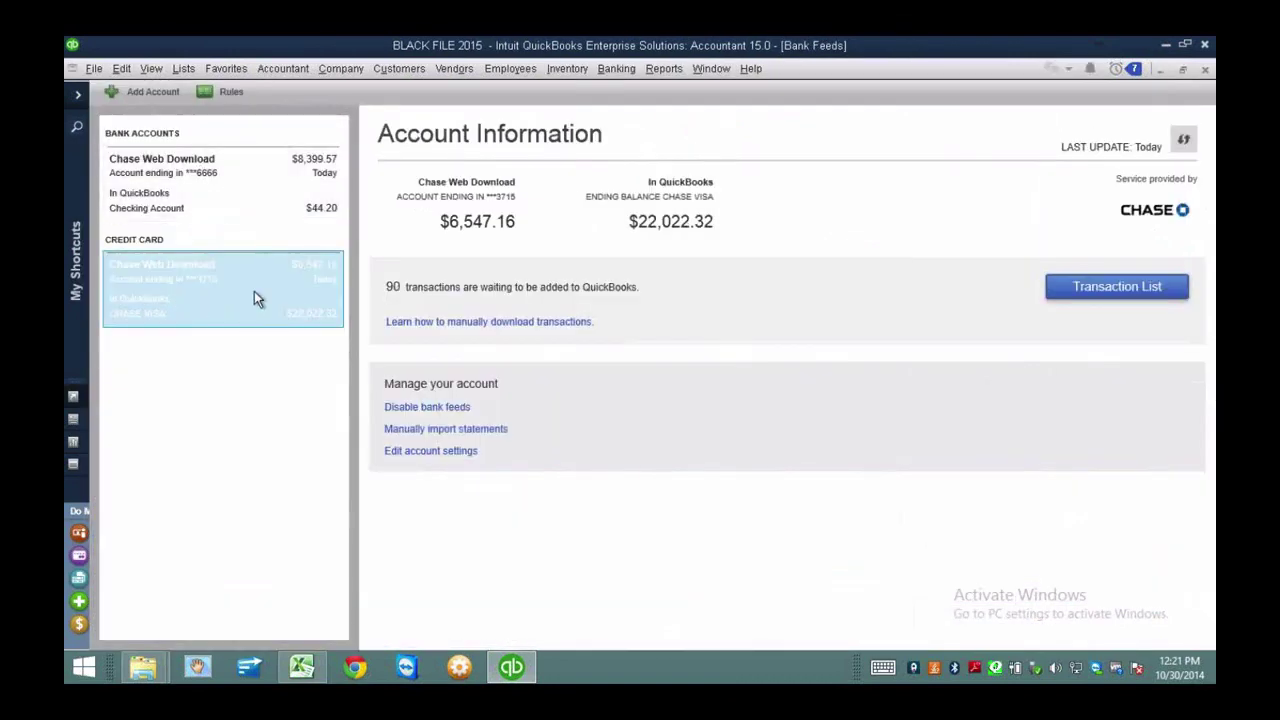
click(1108, 288)
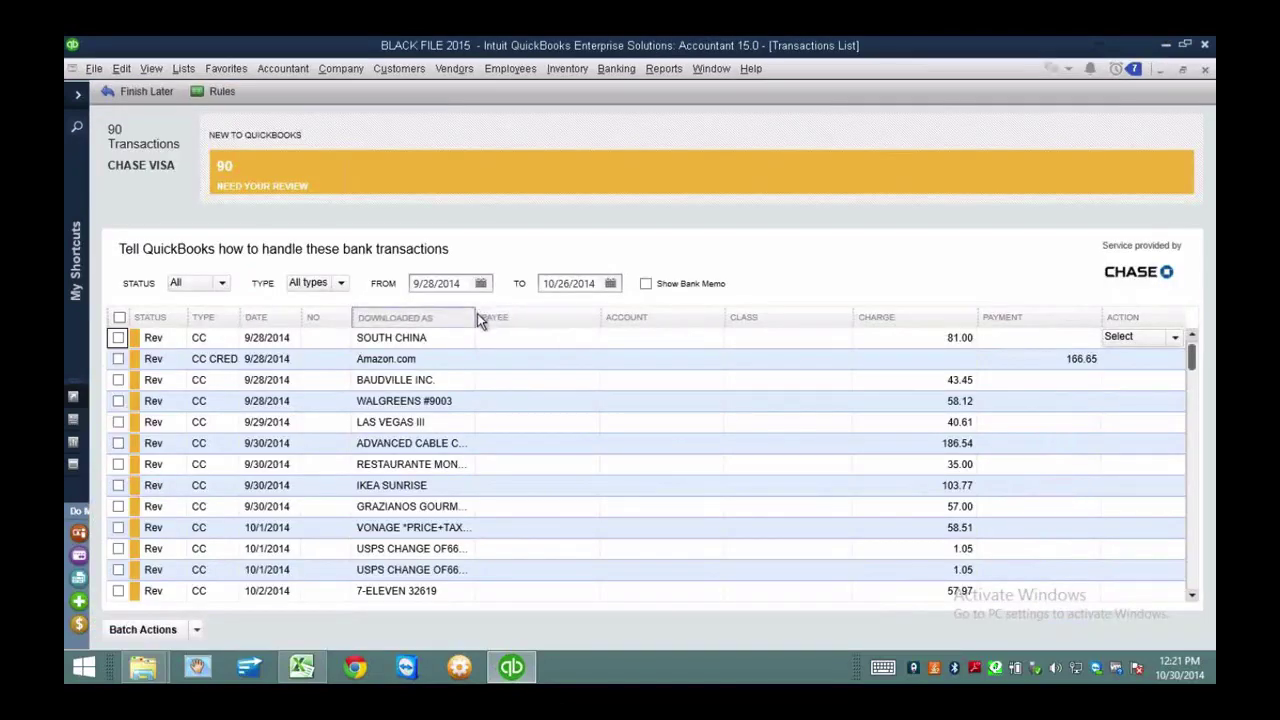
Widen the downloaded description column, sort the credit card transactions by it in ascending order and locate the APL* ITUNES.COM/BILL charges.
drag(478, 318, 637, 317)
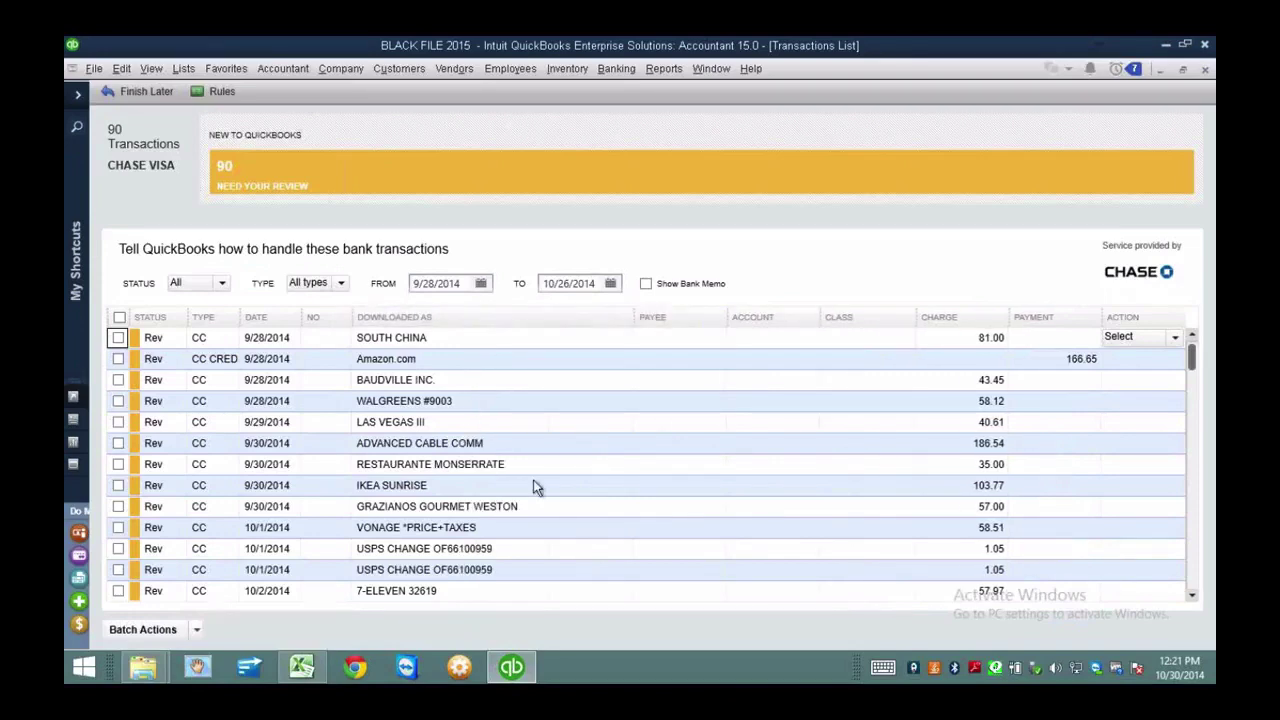
click(419, 318)
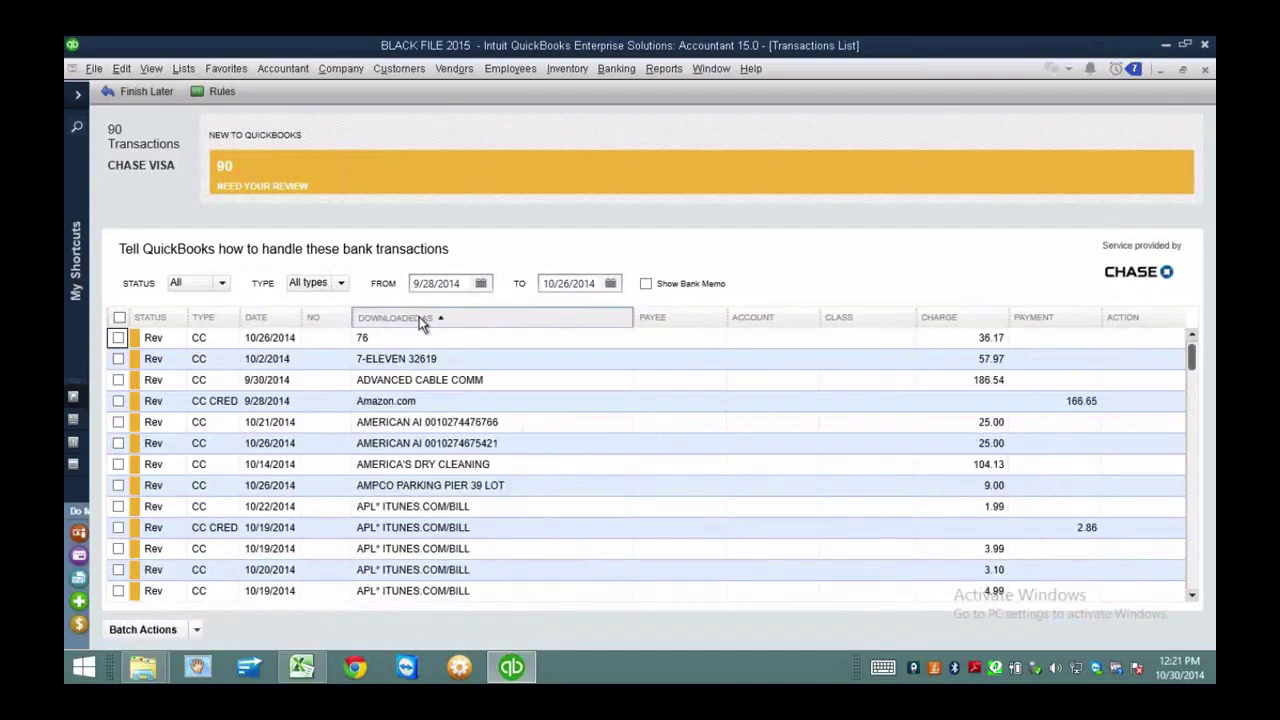
click(1190, 596)
click(1190, 596)
click(1190, 596)
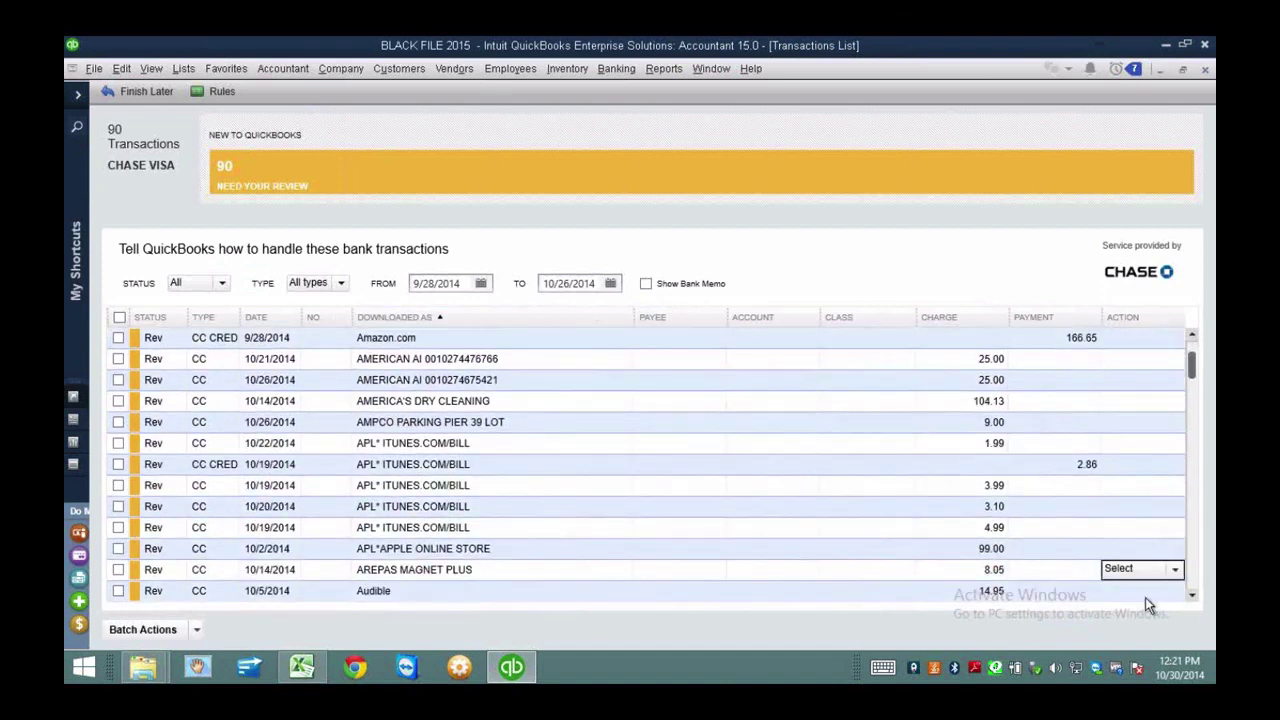
click(473, 466)
click(477, 486)
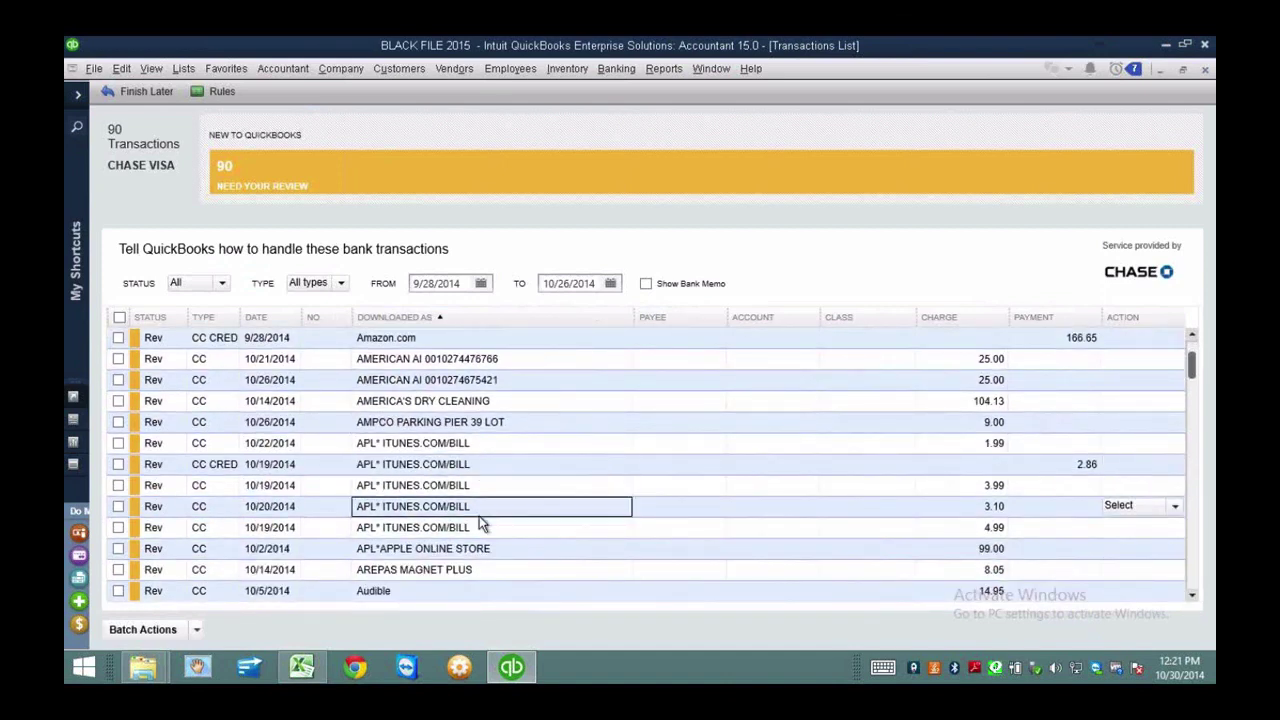
click(478, 527)
click(489, 446)
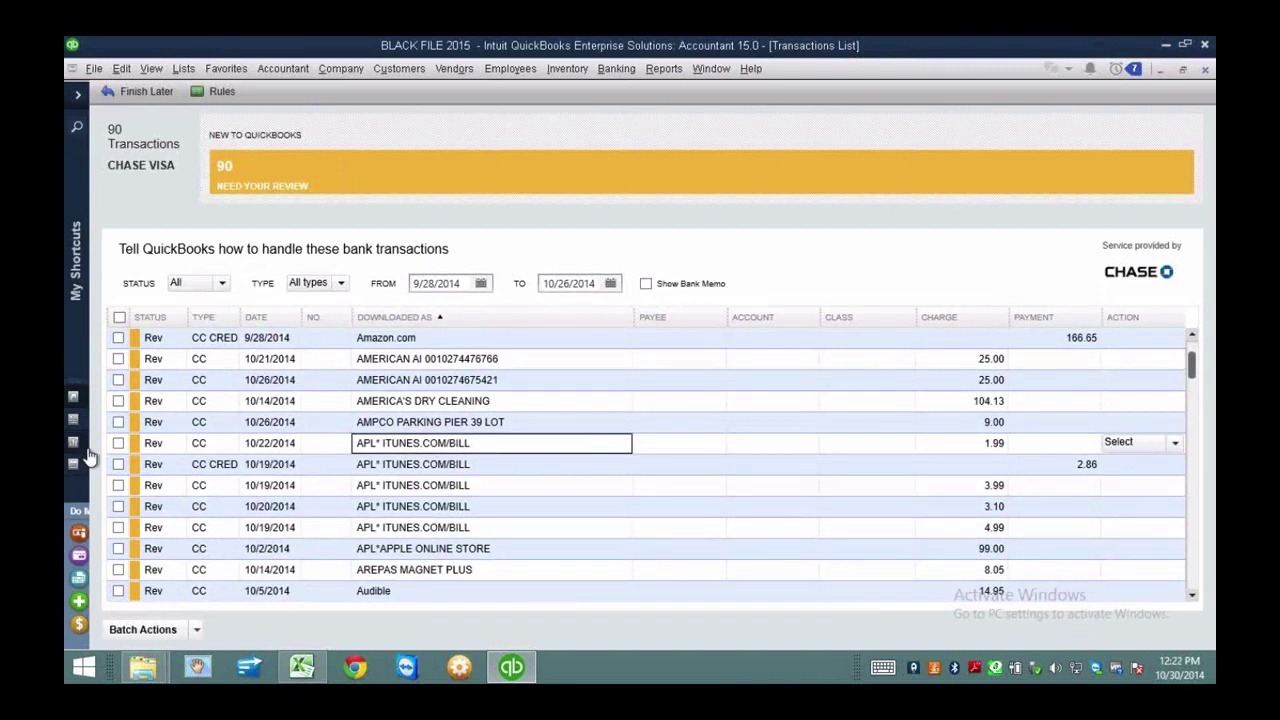
Mark the 10/22/2014 APL* ITUNES.COM/BILL charge of 1.99 and assign it payee TUNES and account Office Supplies.
click(118, 443)
click(691, 444)
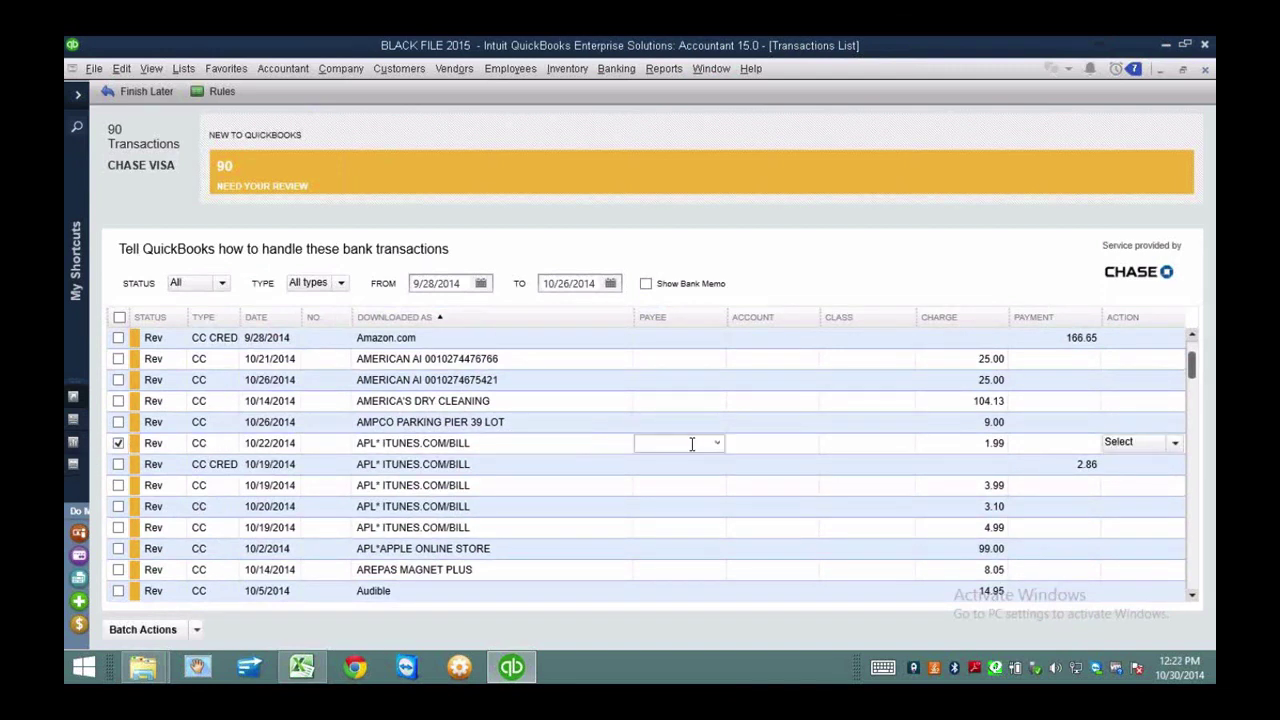
text(i)
text(TUNES)
key(Tab)
key(Return)
click(593, 355)
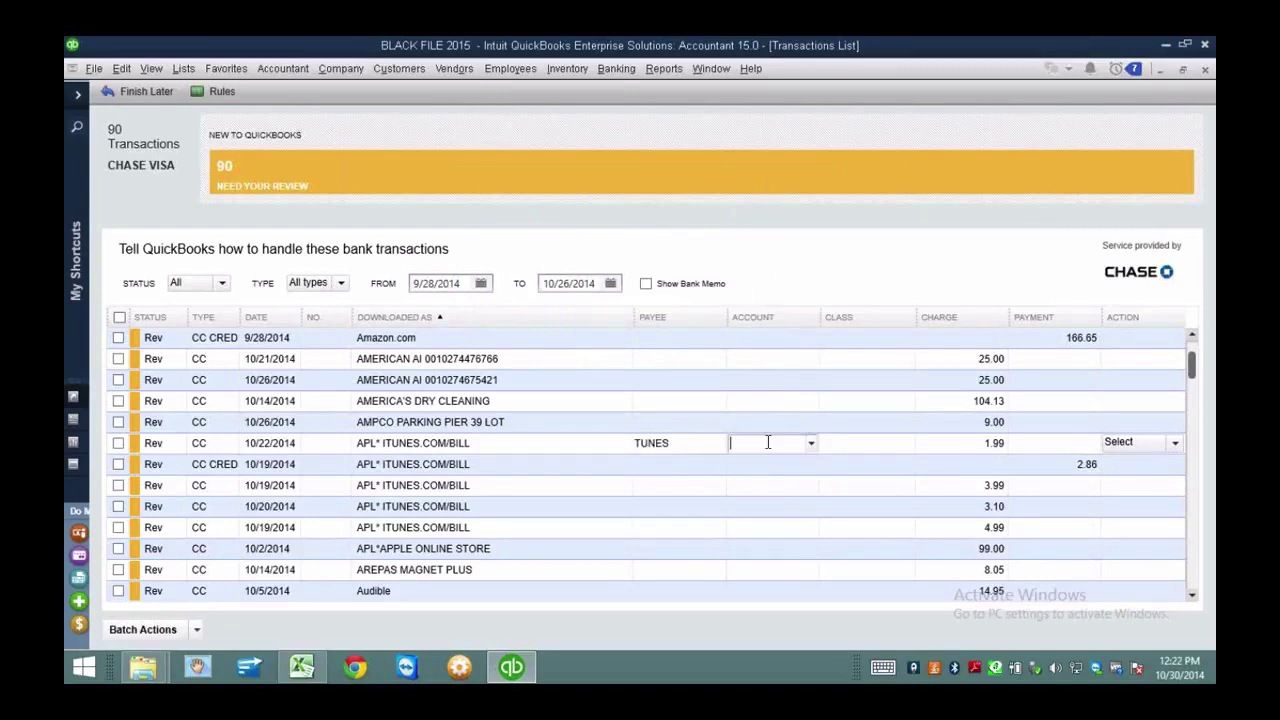
text(Office Supplies)
key(Tab)
Quick-add the 1.99 iTunes charge and accept the rule that renames matching payees to TUNES and categorizes them to Office Supplies.
click(1175, 443)
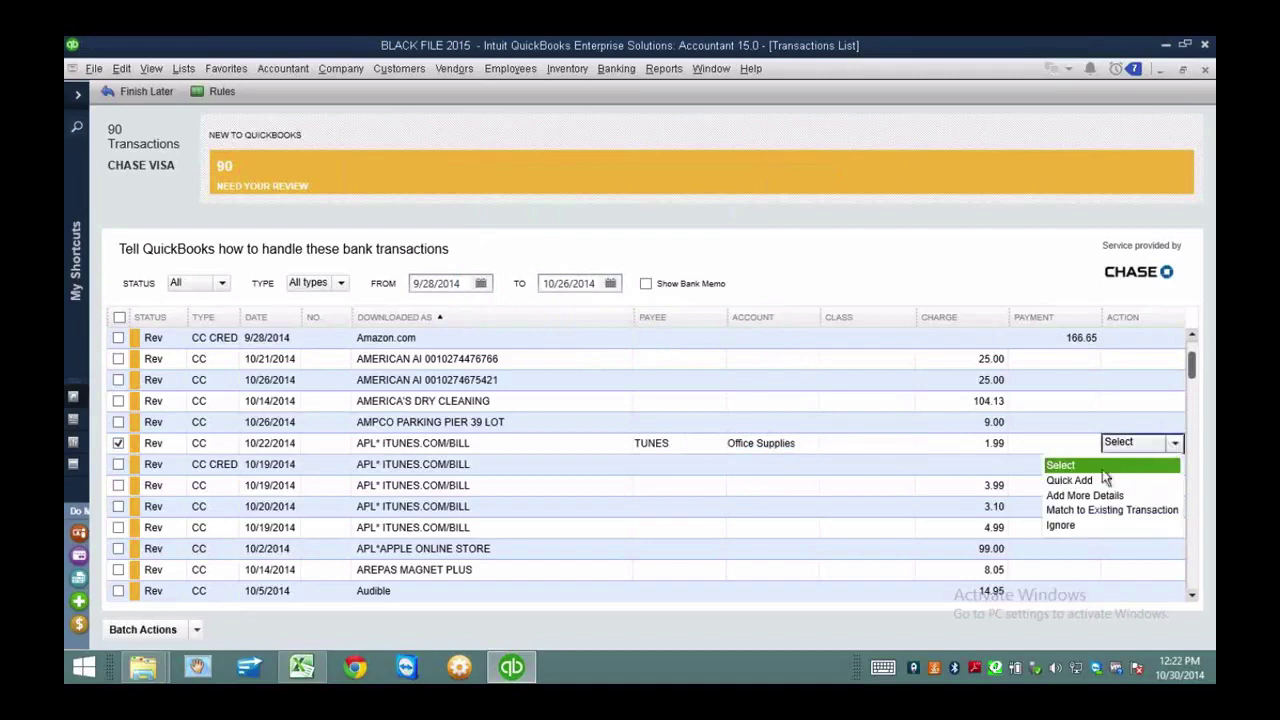
click(1068, 480)
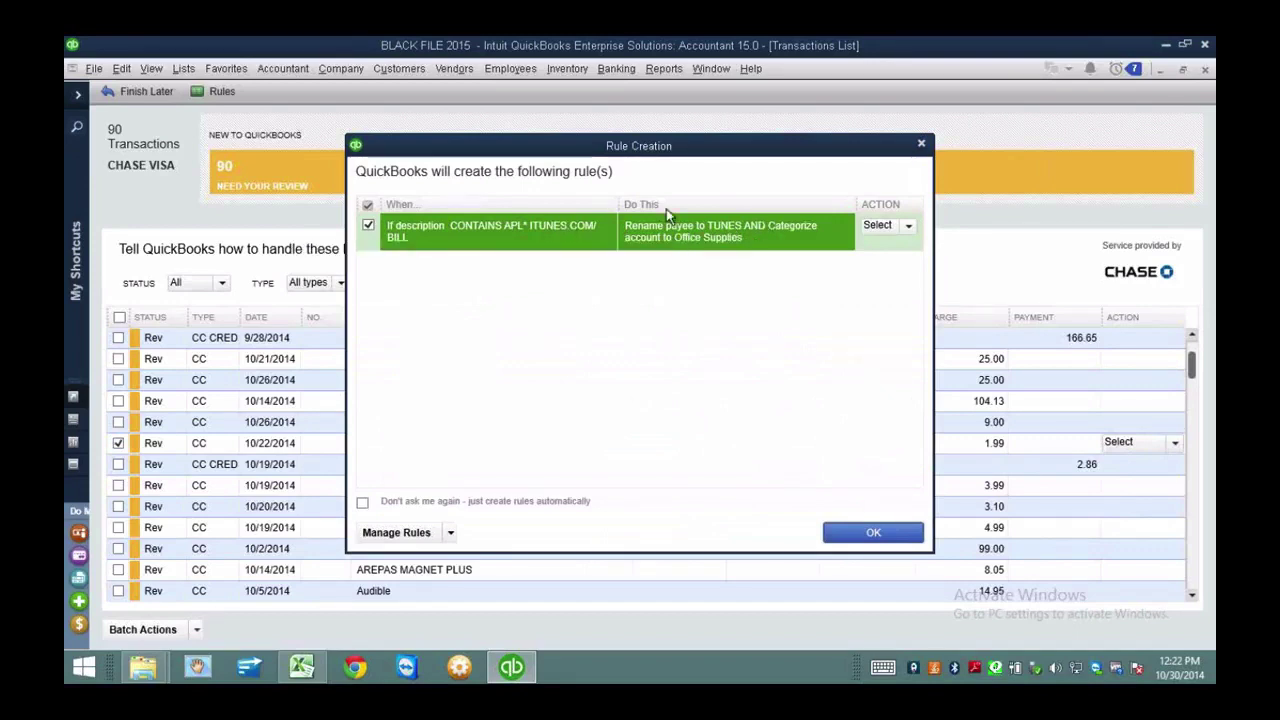
click(908, 225)
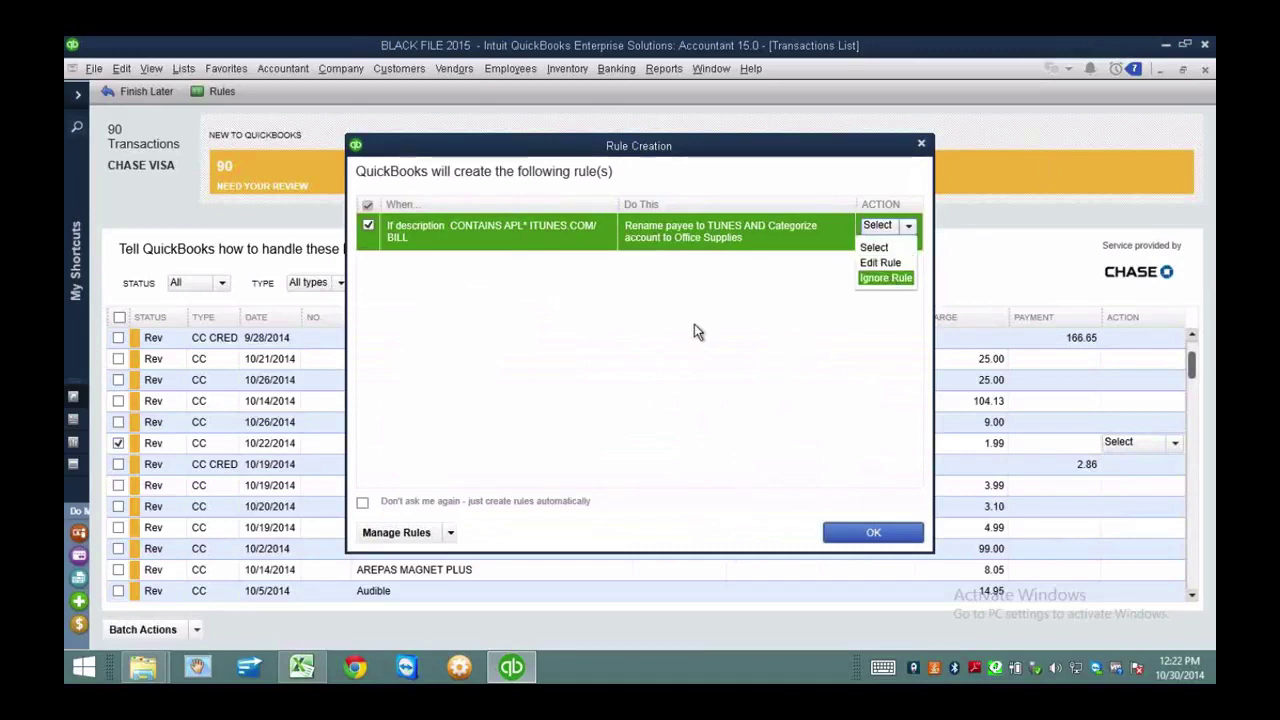
click(696, 331)
click(875, 534)
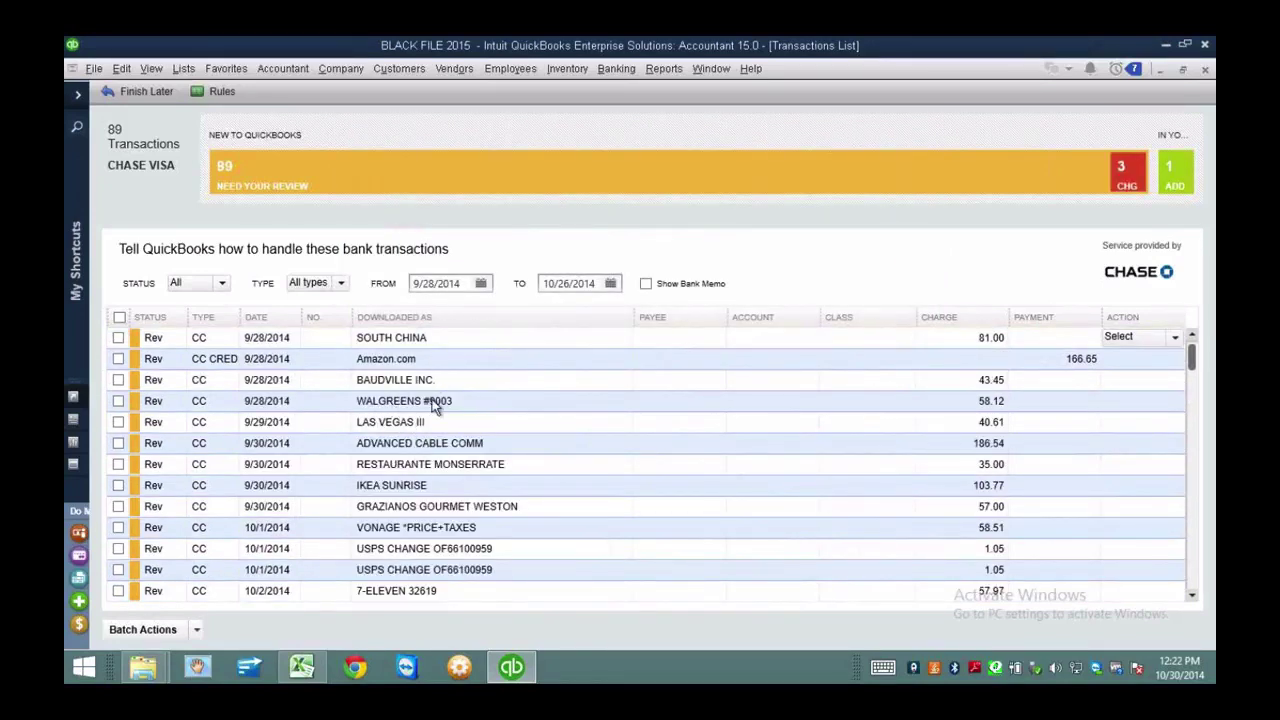
Sort by downloaded description, list the charges changed by rules and add the three APL* ITUNES.COM/BILL charges in one batch.
click(438, 317)
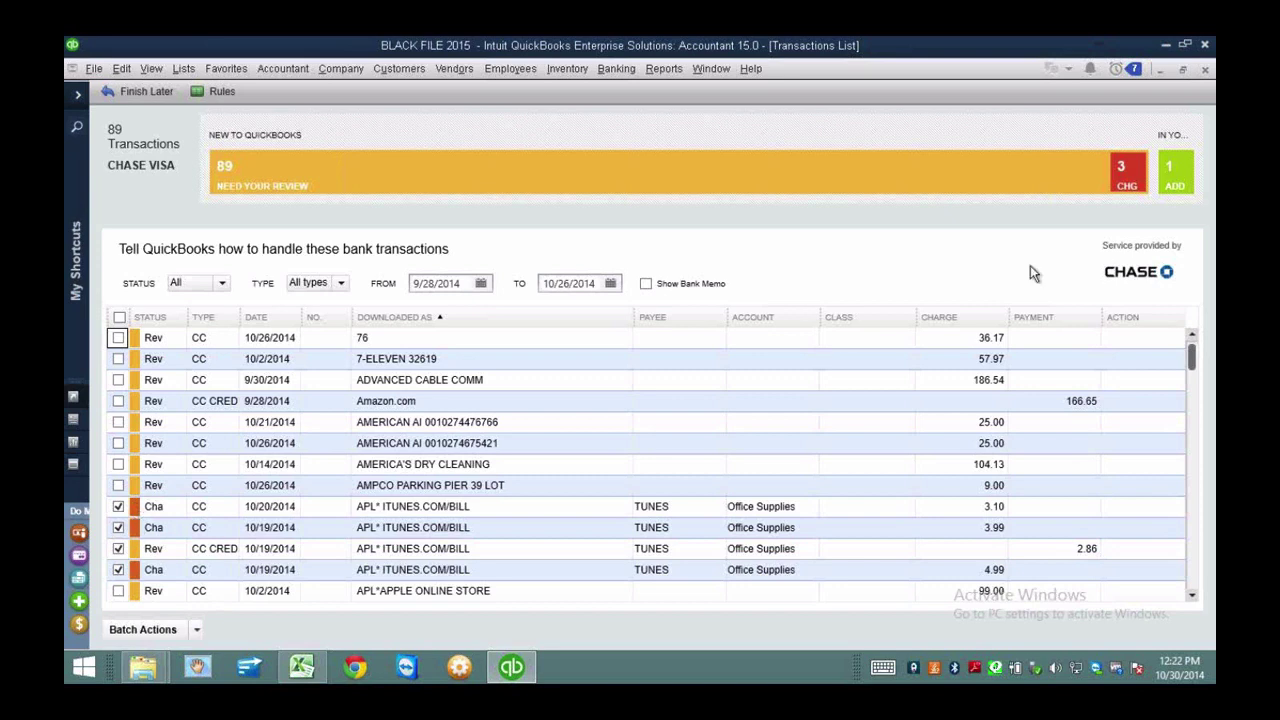
click(1131, 174)
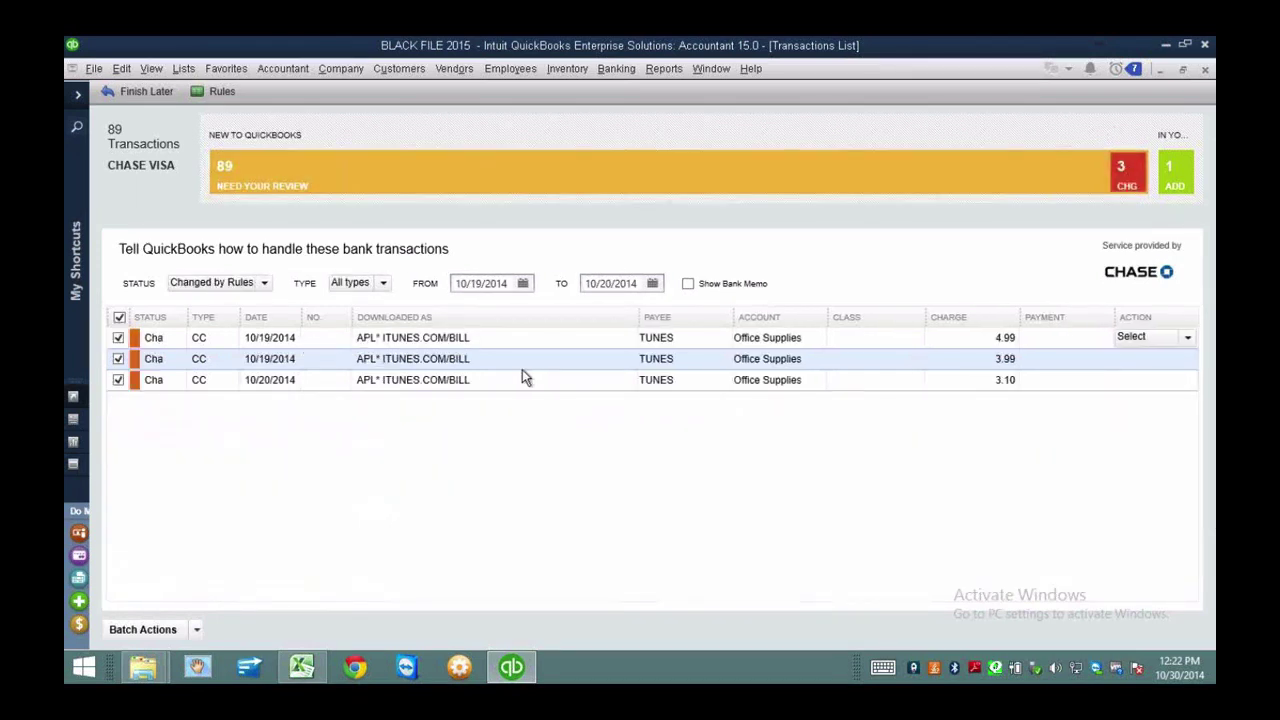
click(686, 344)
click(670, 356)
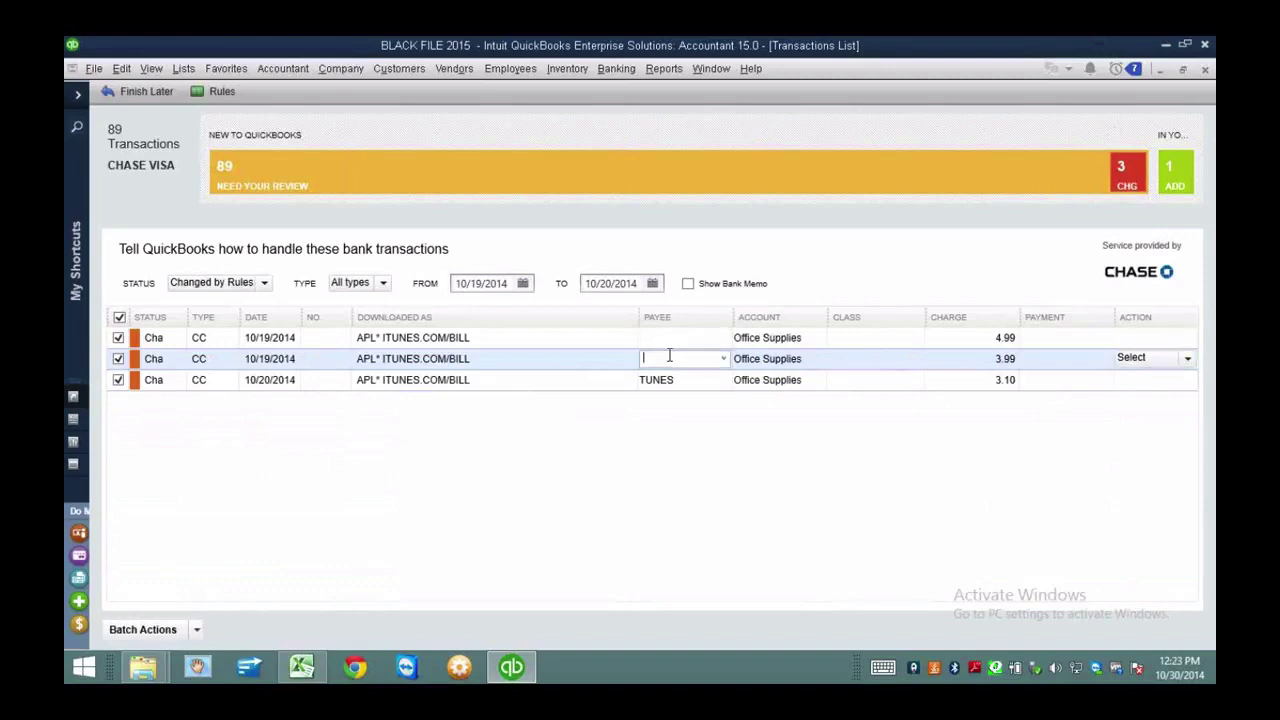
click(192, 628)
click(155, 589)
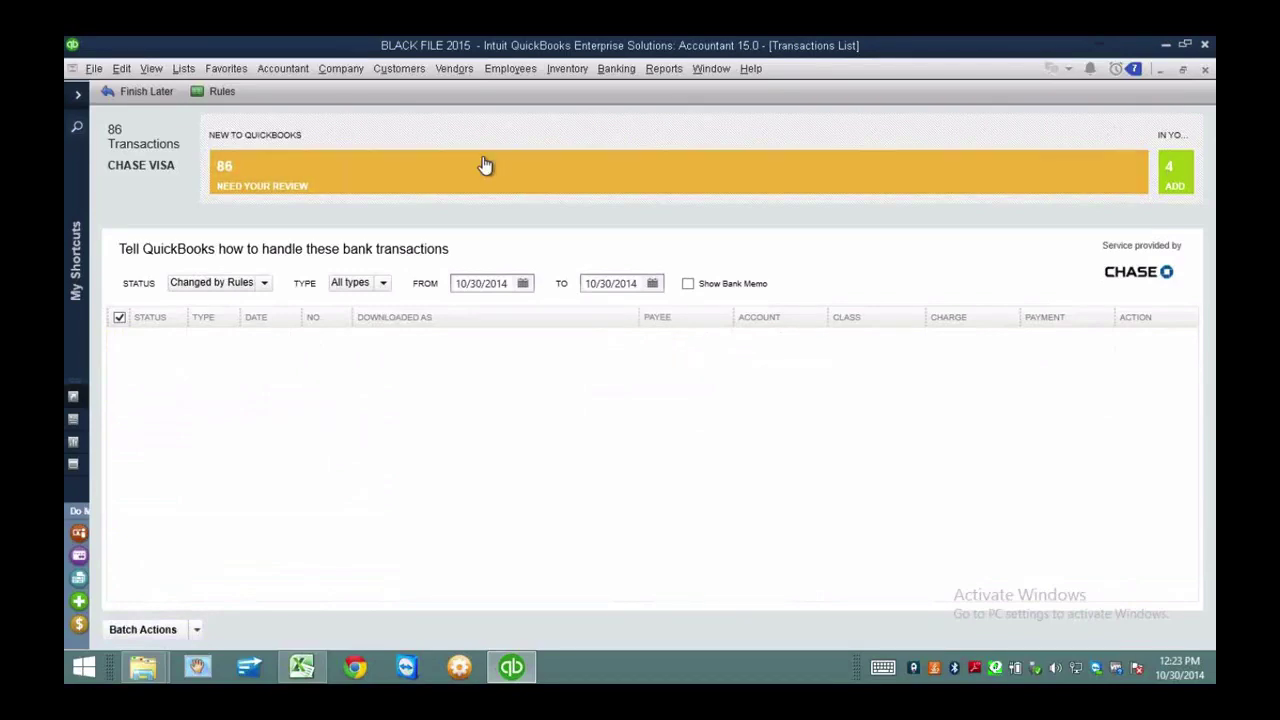
Return to the transactions needing review, sort them by downloaded description and locate the EXXONMOBIL charges.
click(663, 229)
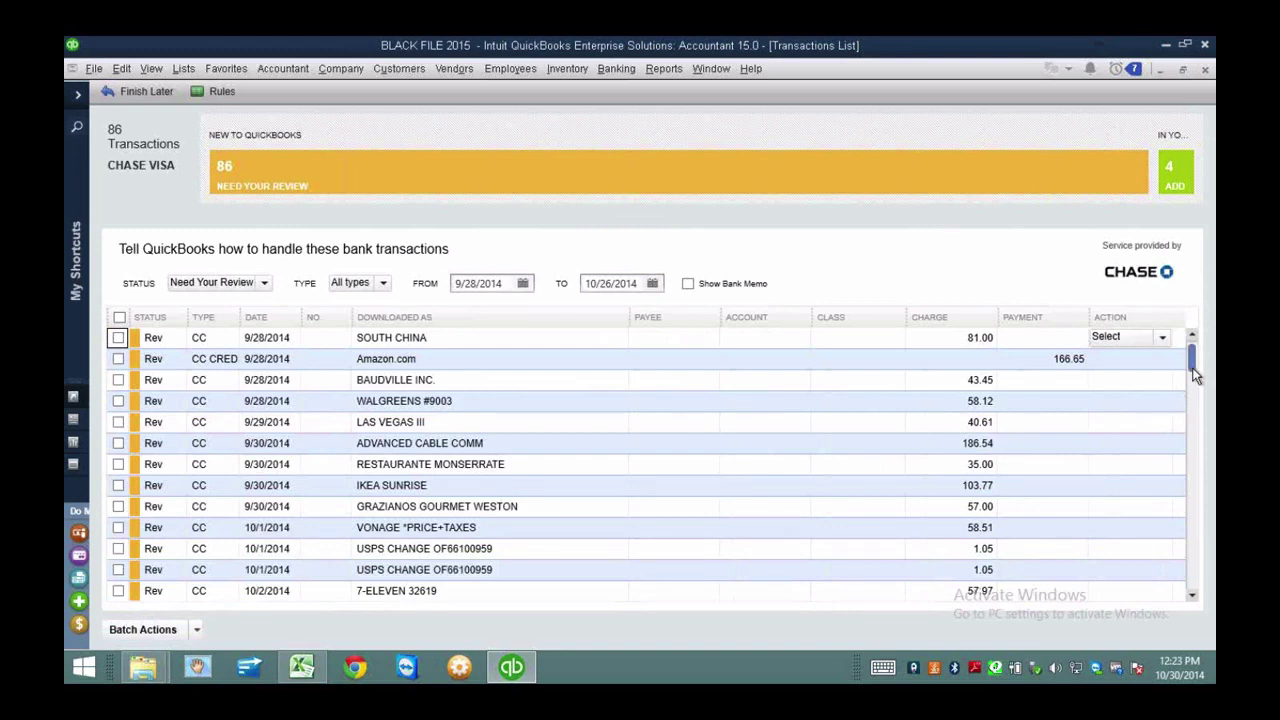
scroll(1195, 368, down, 3)
scroll(1195, 390, down, 4)
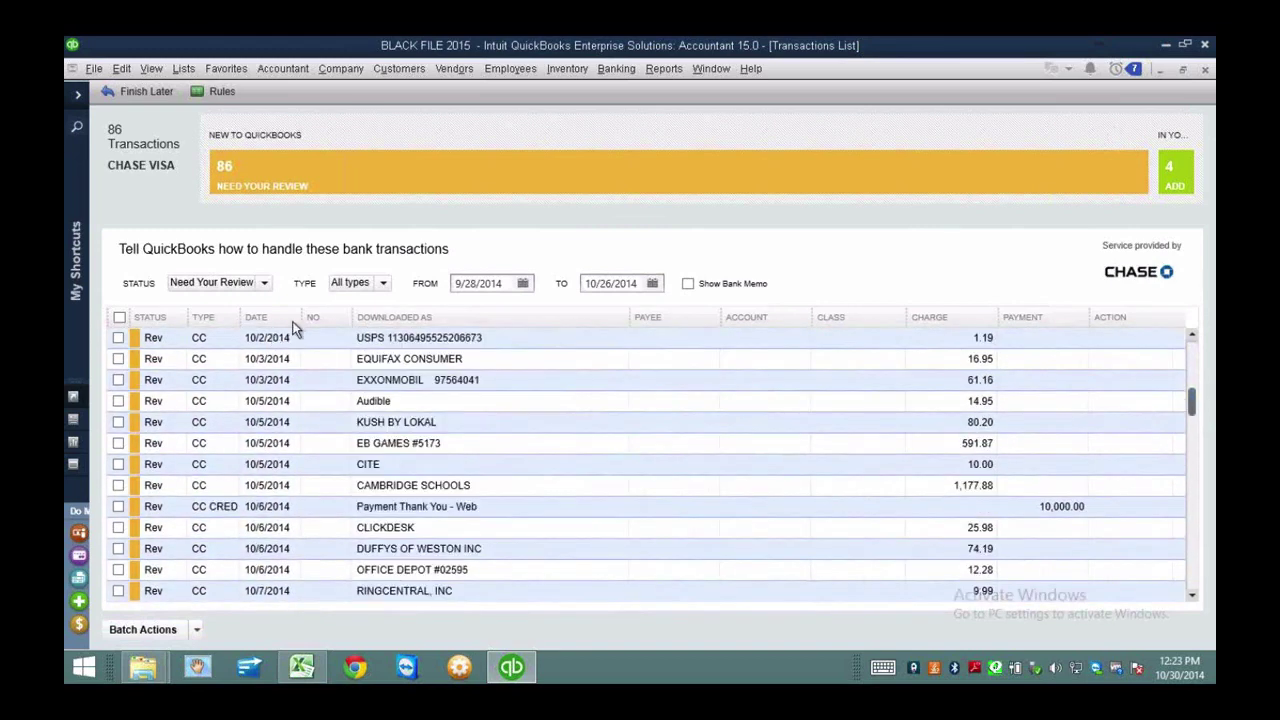
click(495, 316)
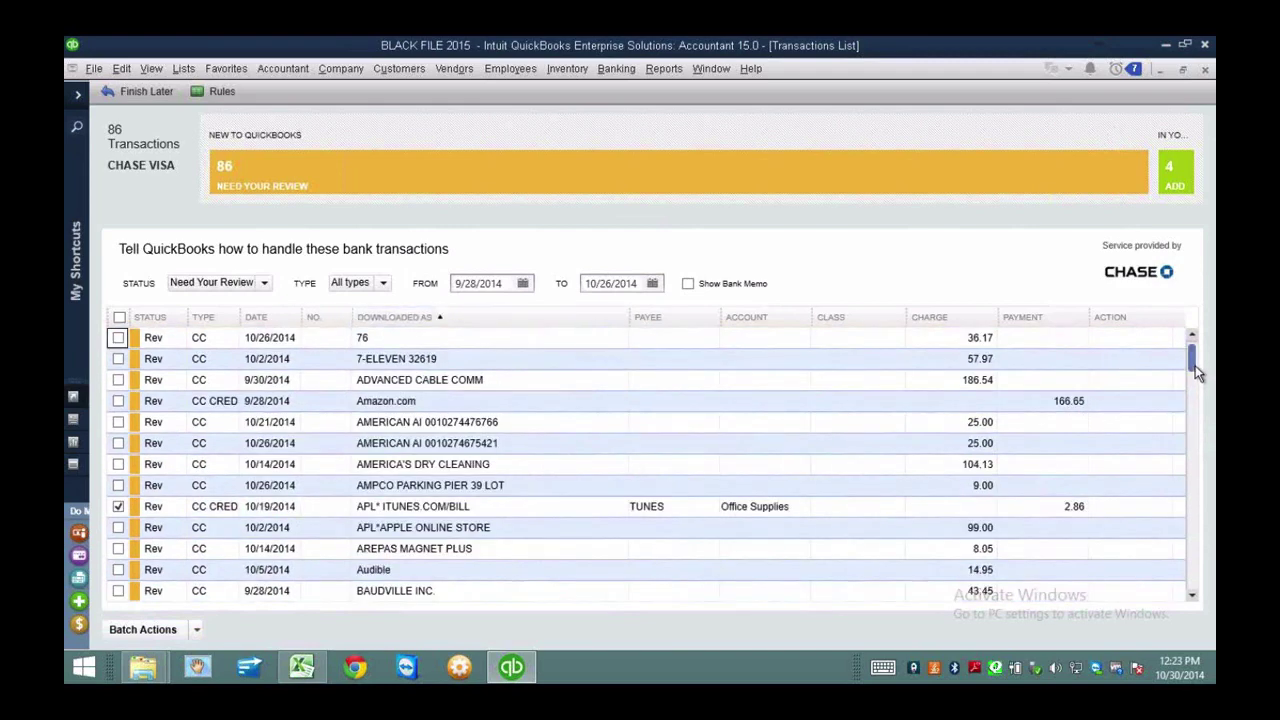
drag(1194, 370, 1194, 440)
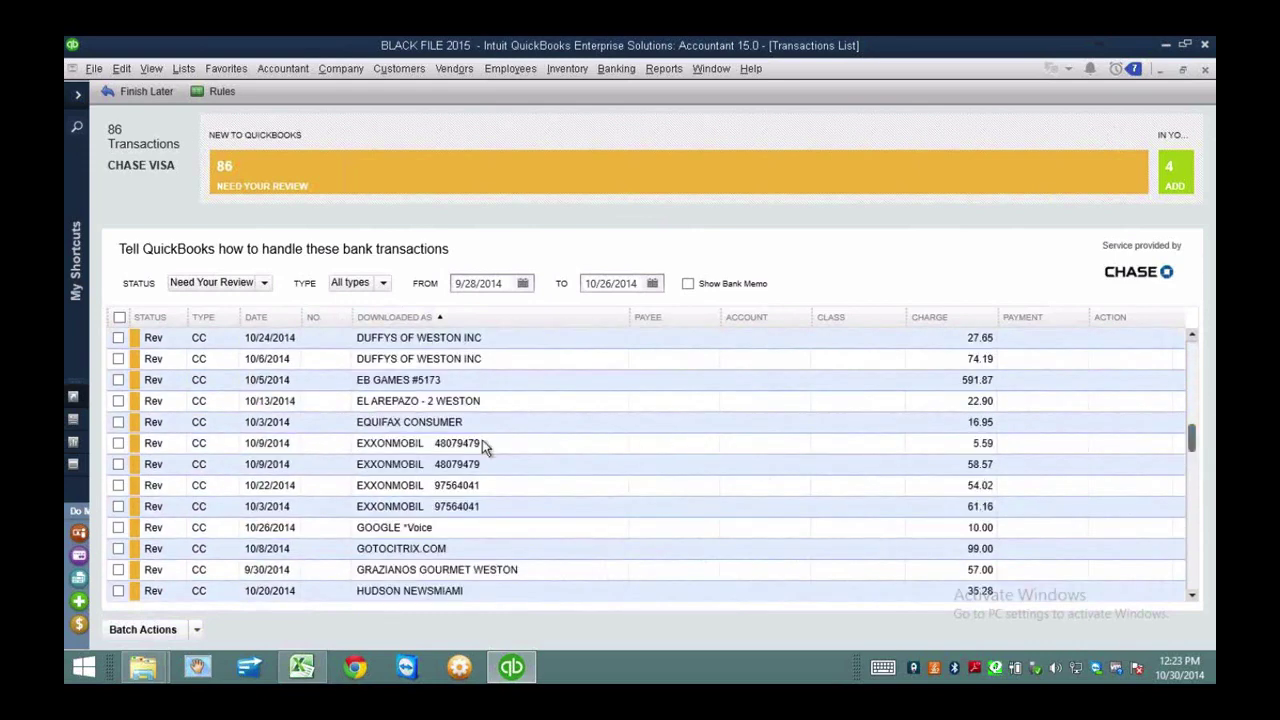
click(457, 446)
click(452, 508)
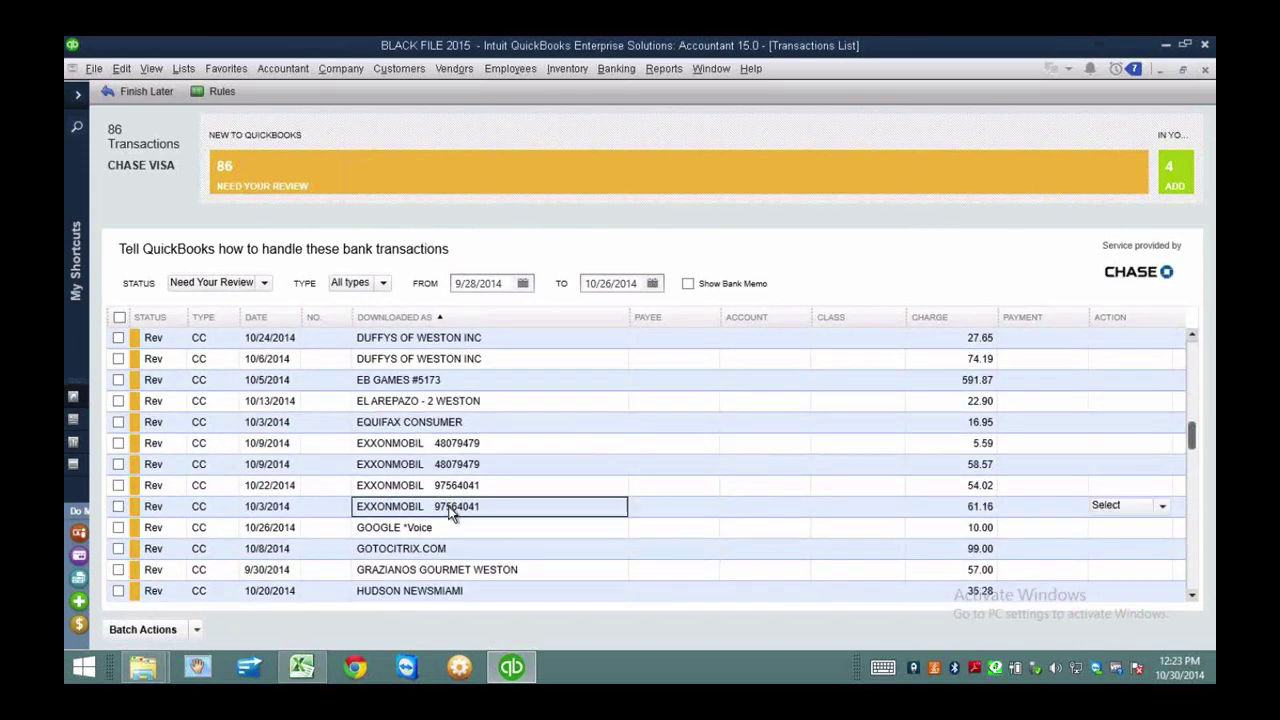
click(478, 445)
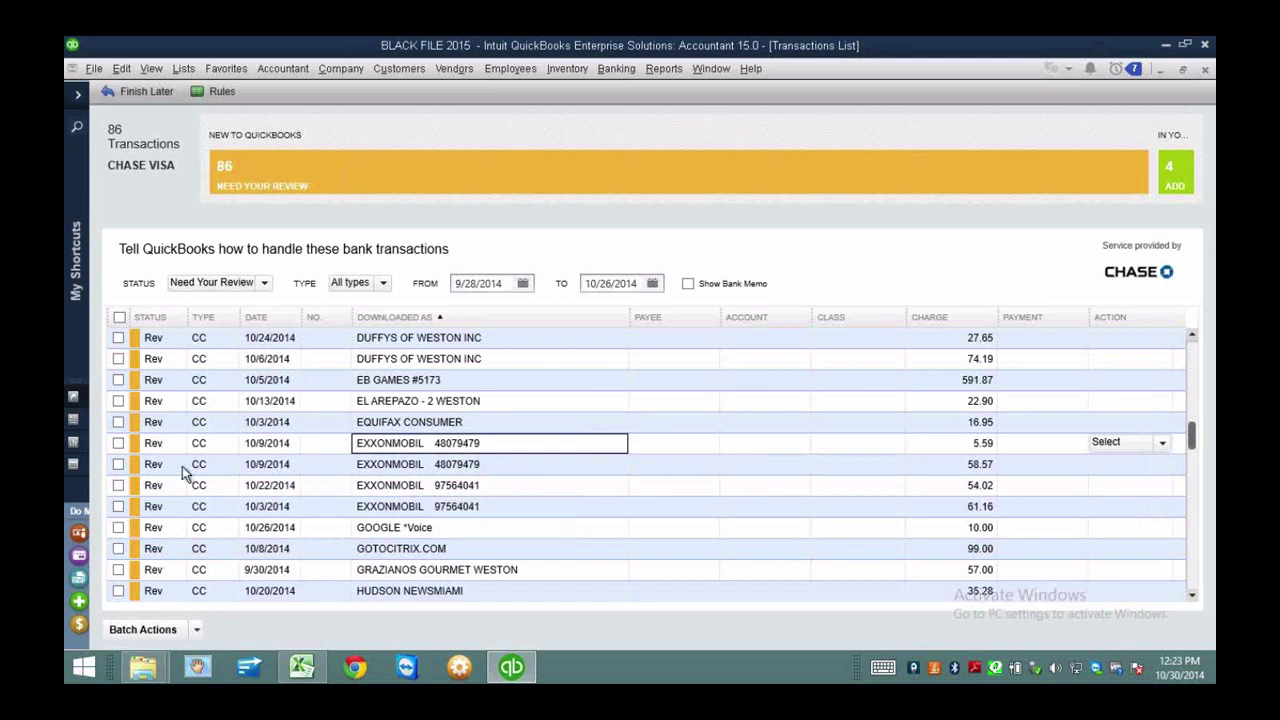
Mark the 10/9/2014 EXXONMOBIL charge of 5.59 and assign it payee ExxonMobile and account Automobile.
click(118, 443)
key(Tab)
text(Exx)
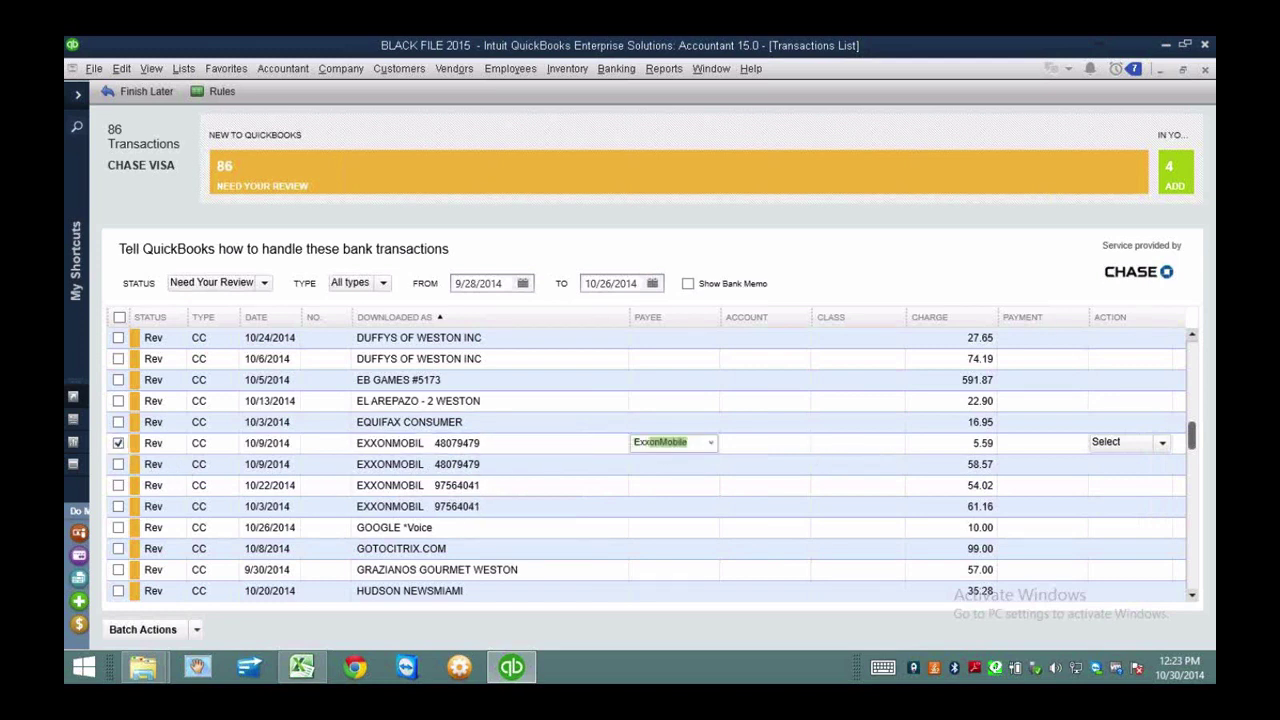
key(Tab)
text(Auto)
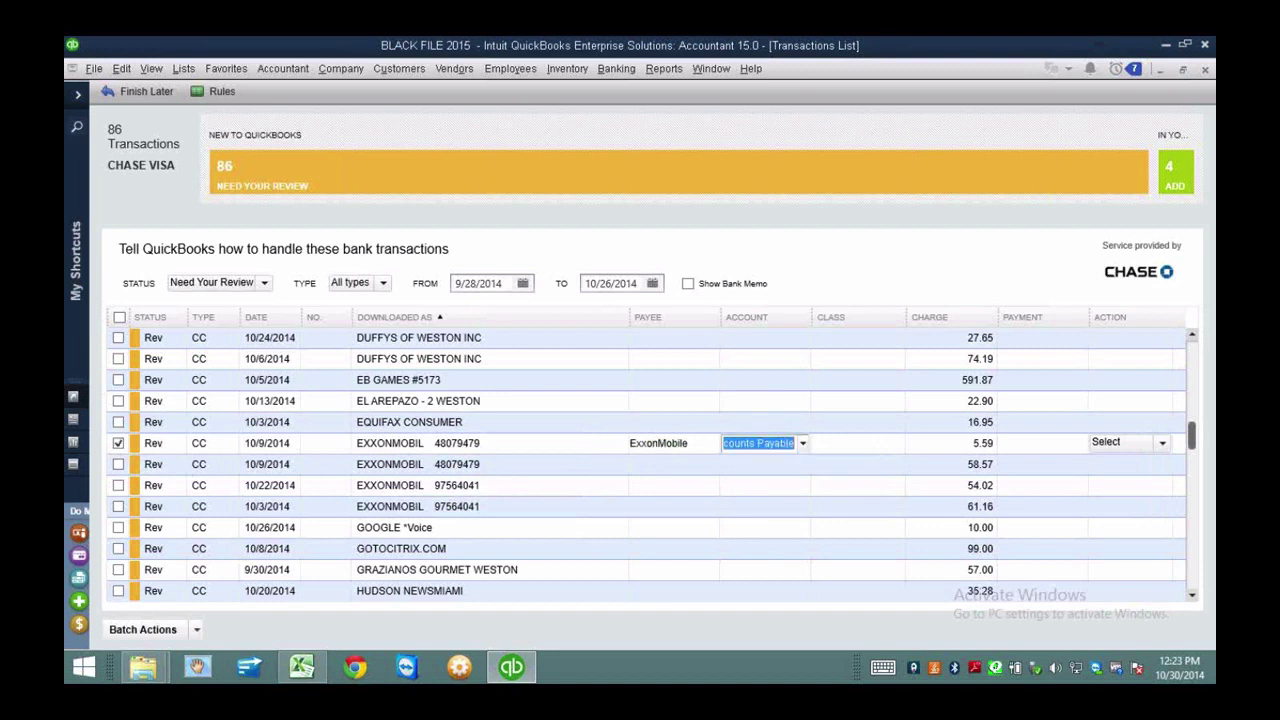
key(Tab)
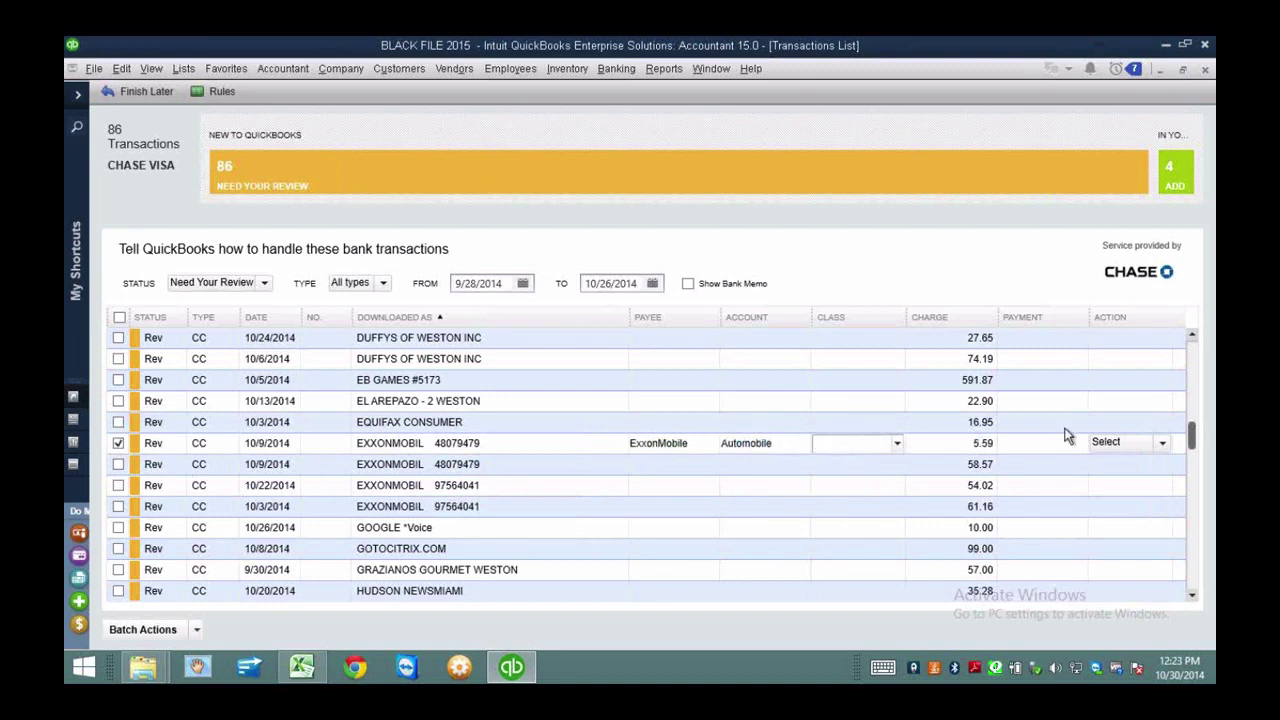
Quick-add the 5.59 EXXONMOBIL charge and accept the rule renaming its payee to ExxonMobile and categorizing it to Automobile.
click(1160, 443)
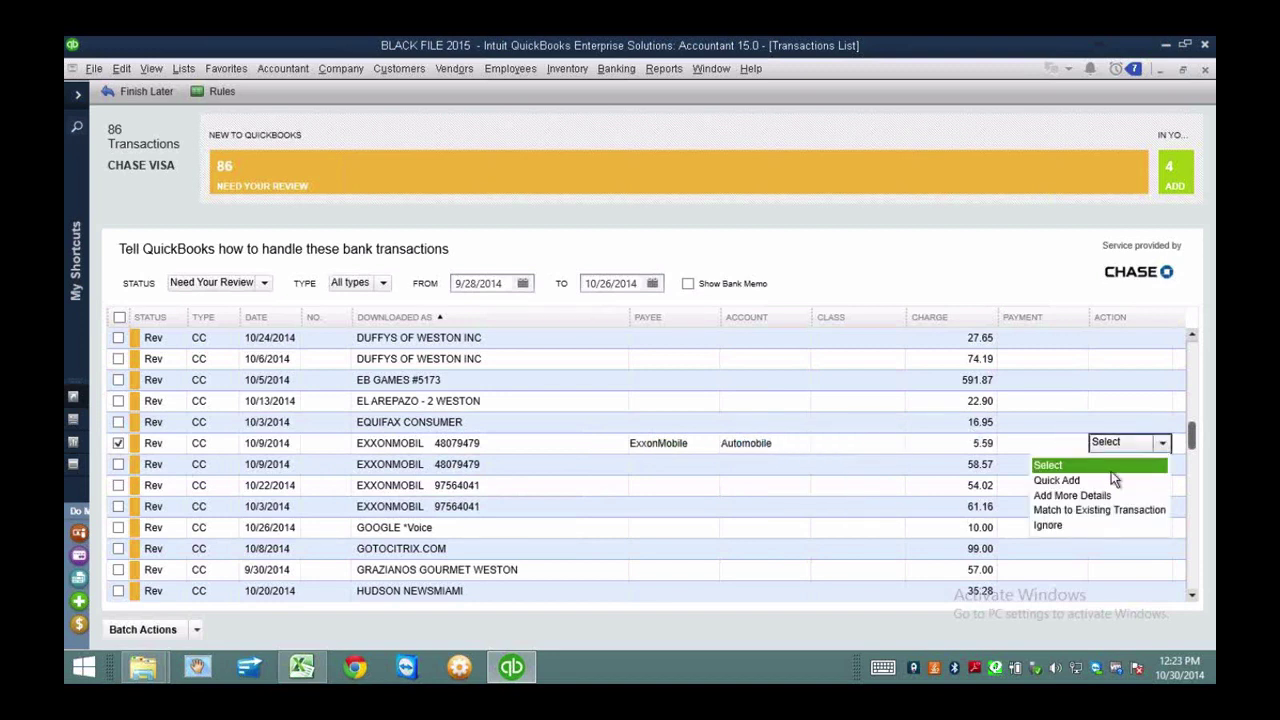
click(1111, 476)
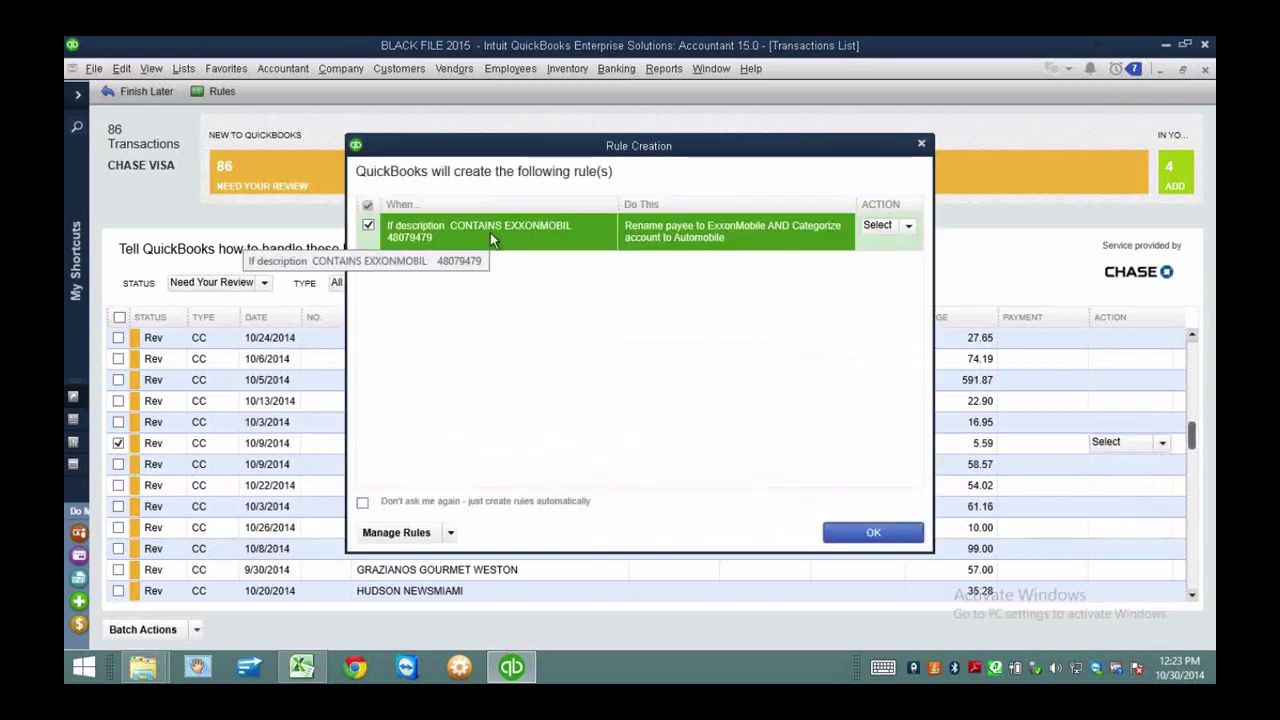
click(872, 535)
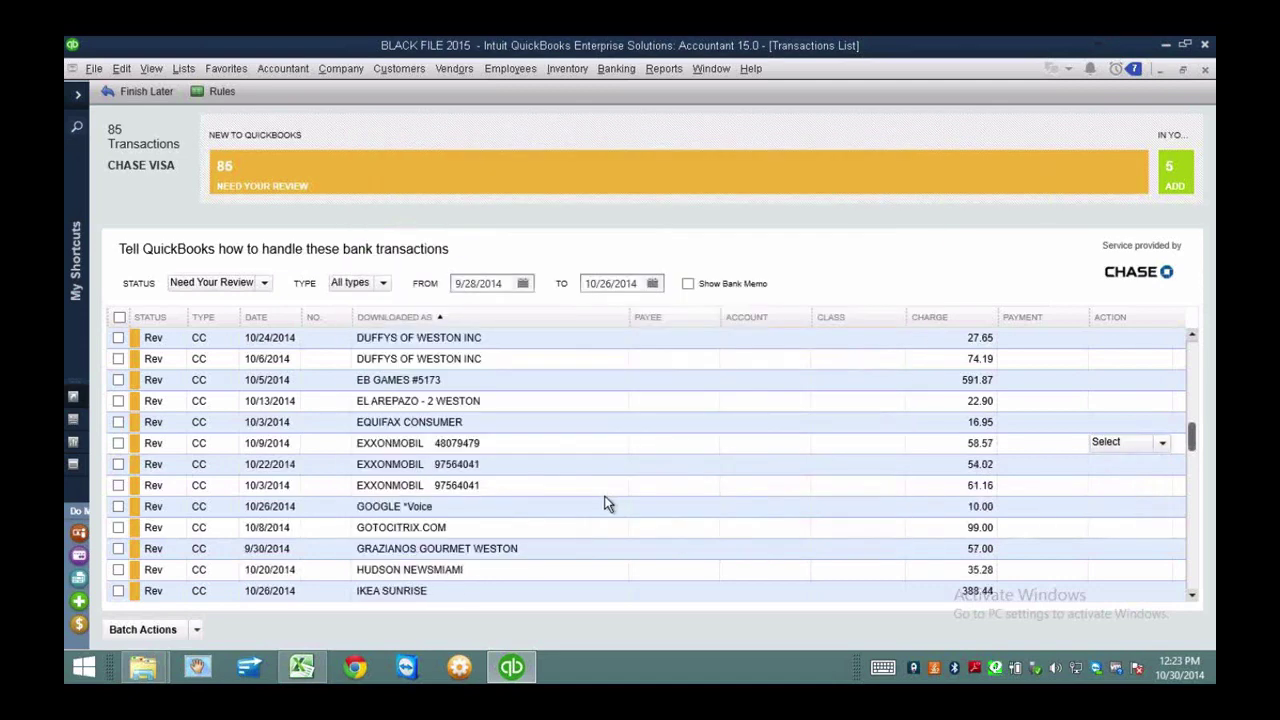
Sort the transactions by downloaded description and compare how the rule treats the remaining EXXONMOBIL charges.
click(426, 315)
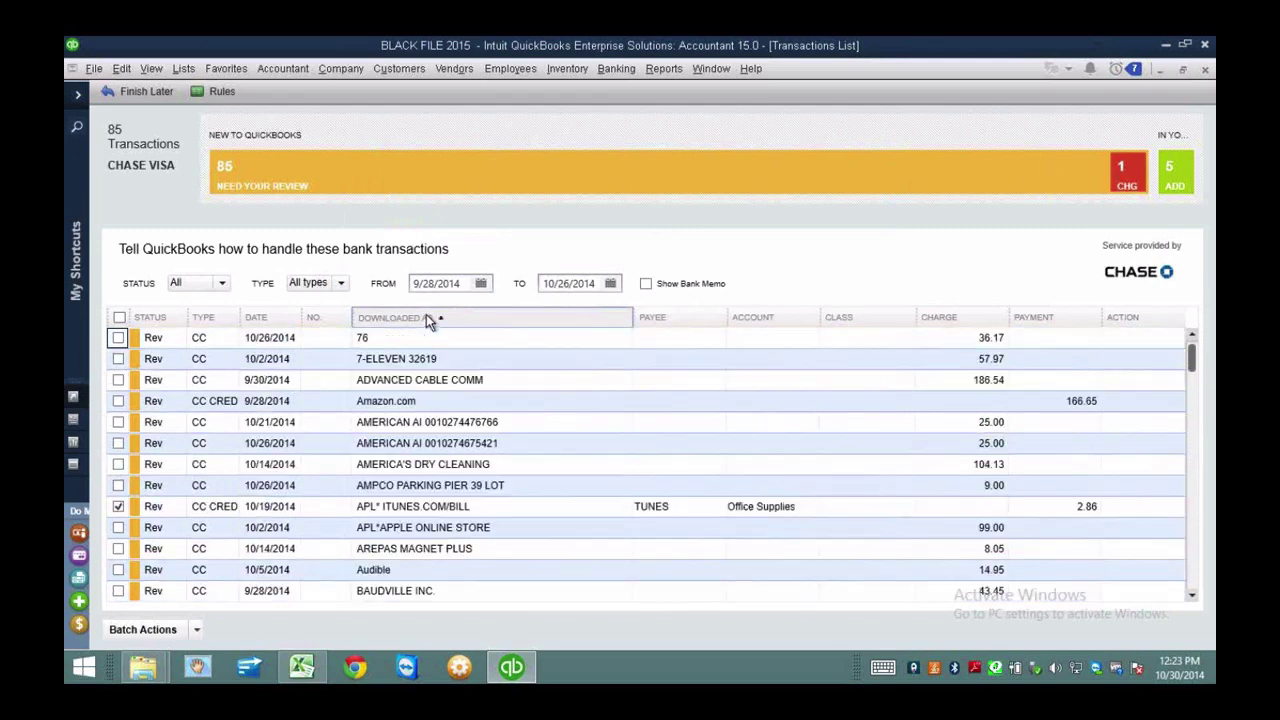
click(1190, 426)
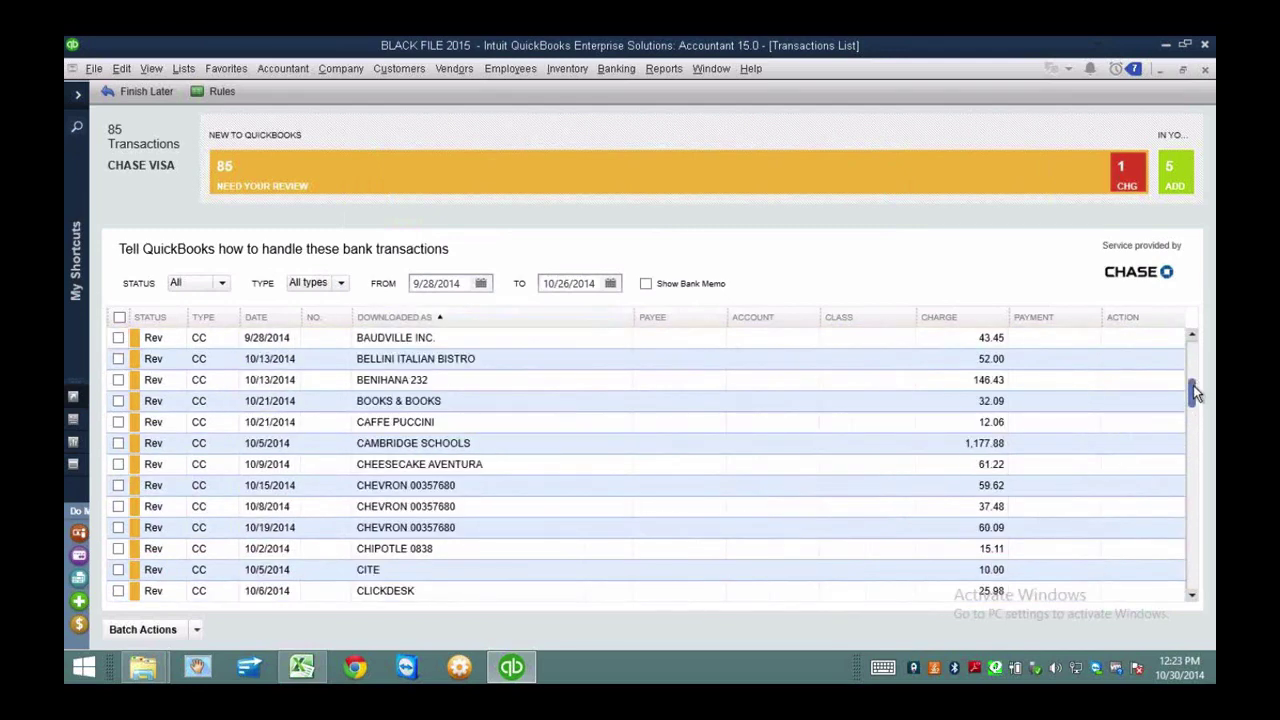
drag(1193, 395, 1193, 437)
click(484, 470)
click(488, 484)
click(488, 466)
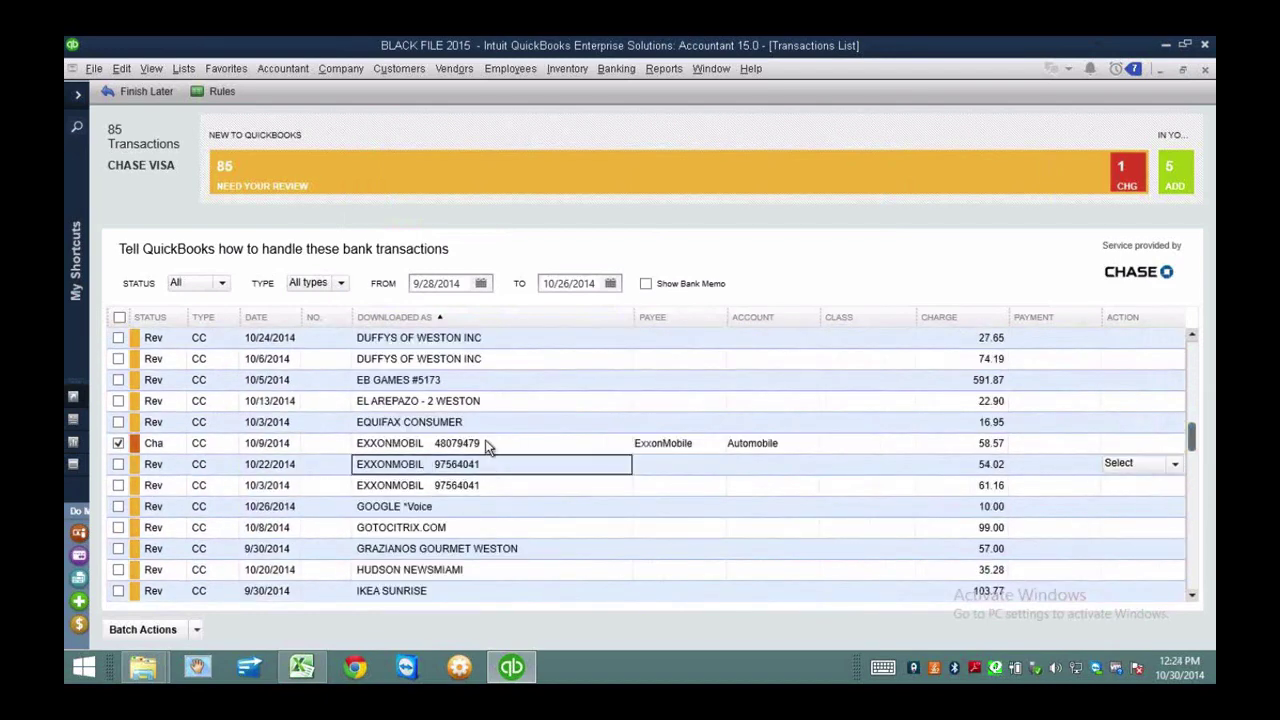
click(485, 442)
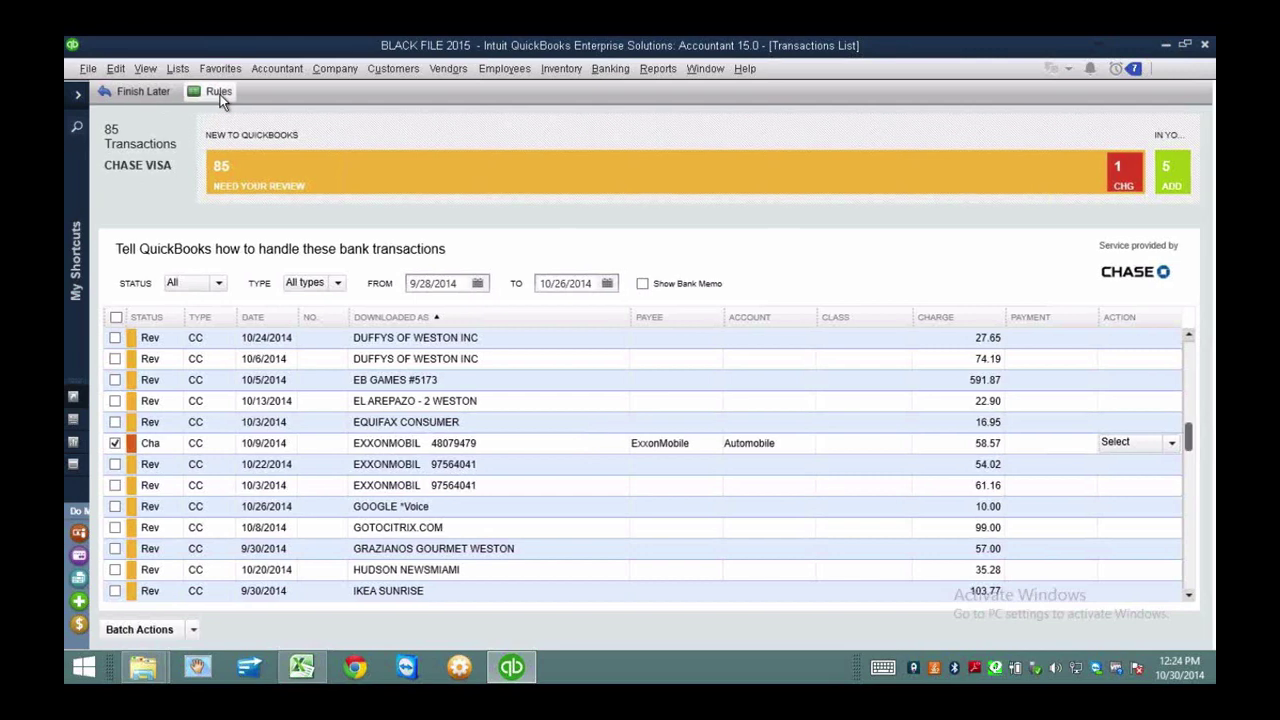
Show the rules list and open the EXXONMOBIL rule for editing.
click(220, 94)
click(418, 226)
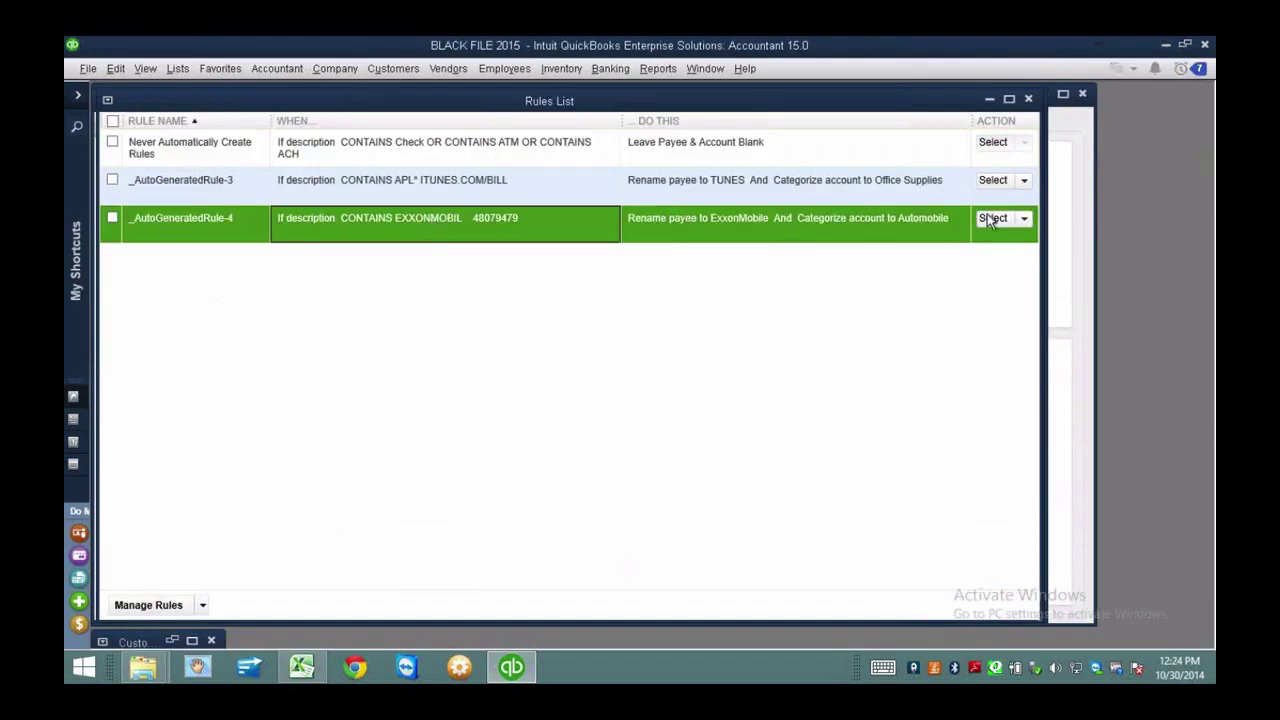
click(1024, 218)
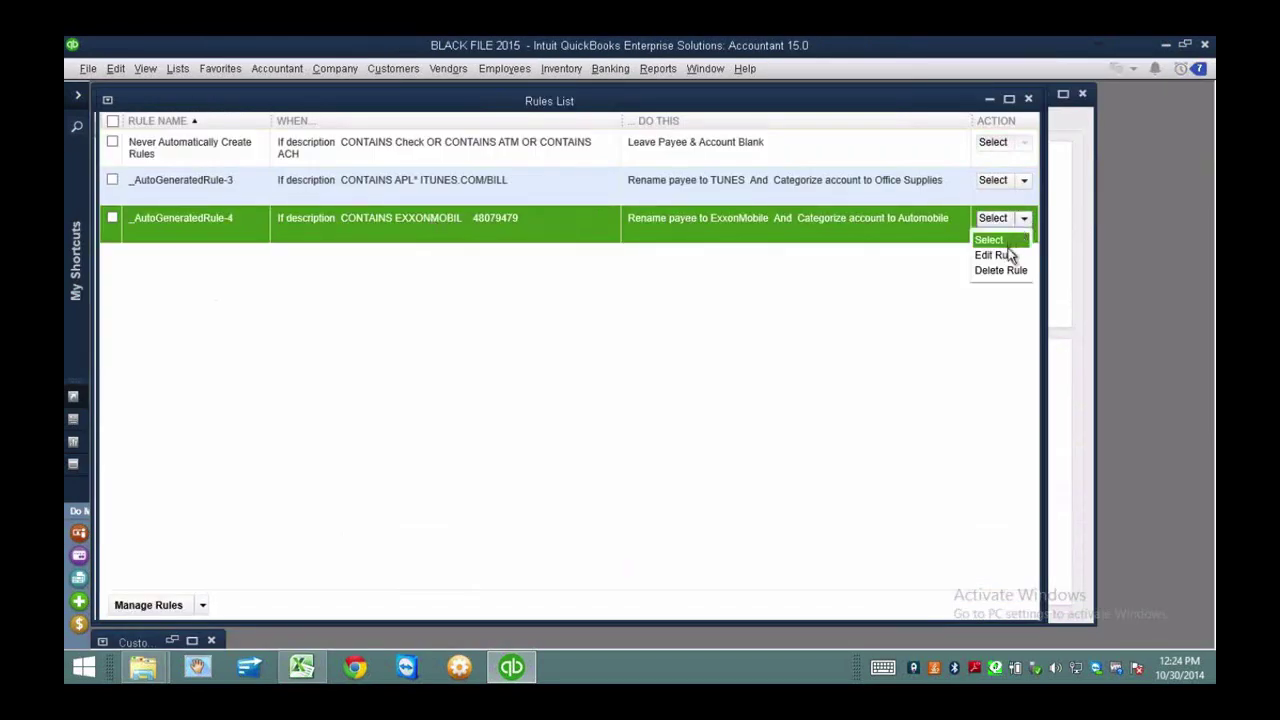
click(1003, 256)
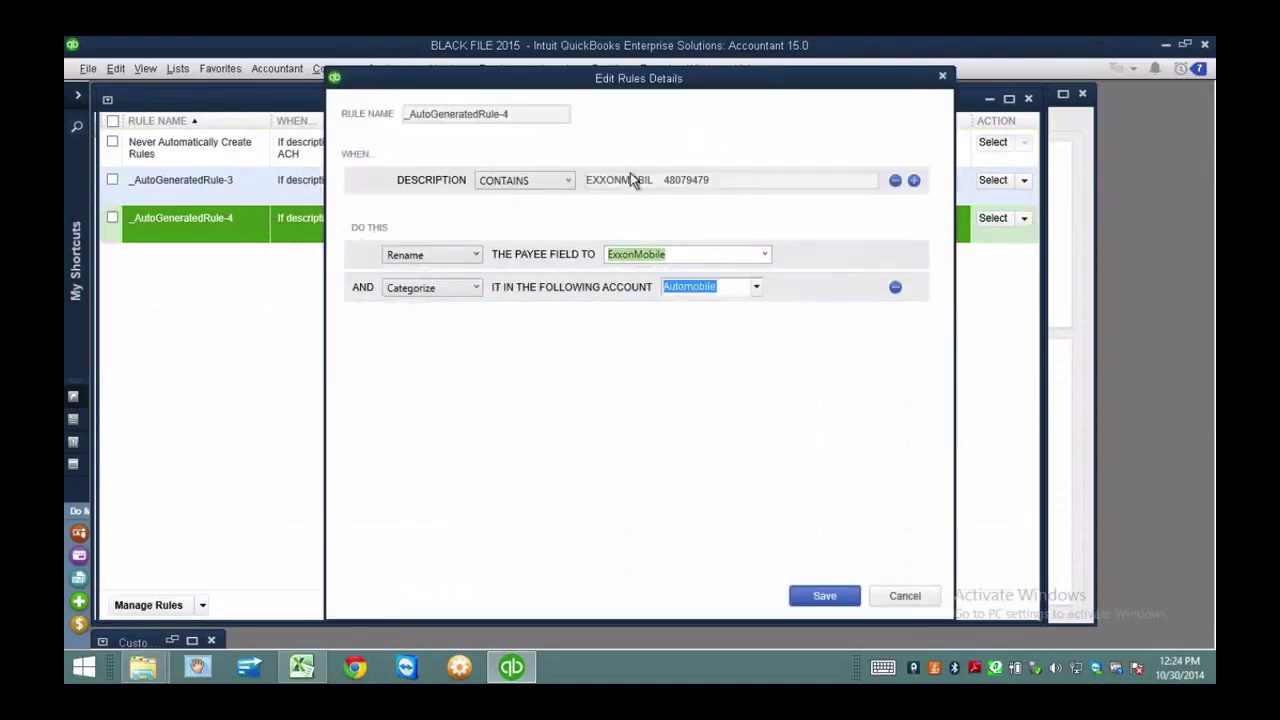
Shorten the rule's description condition to EXXON, save the rule and close the rules list.
drag(590, 180, 748, 180)
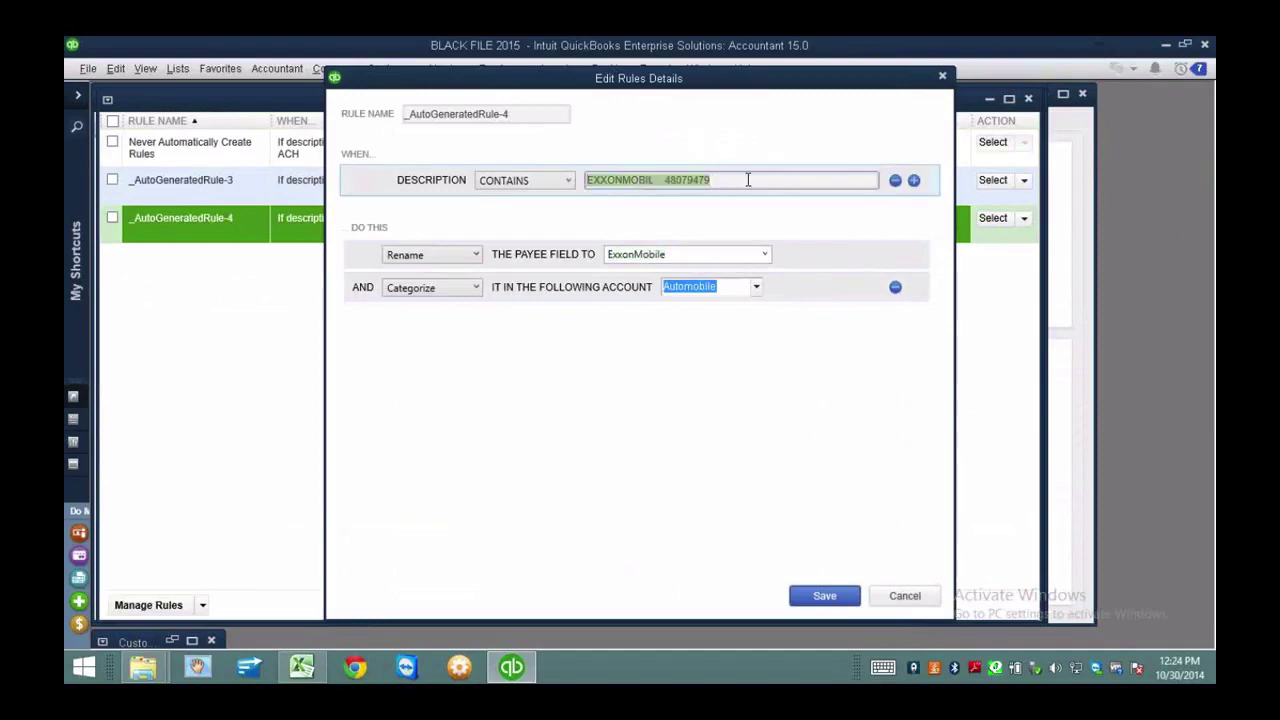
click(685, 254)
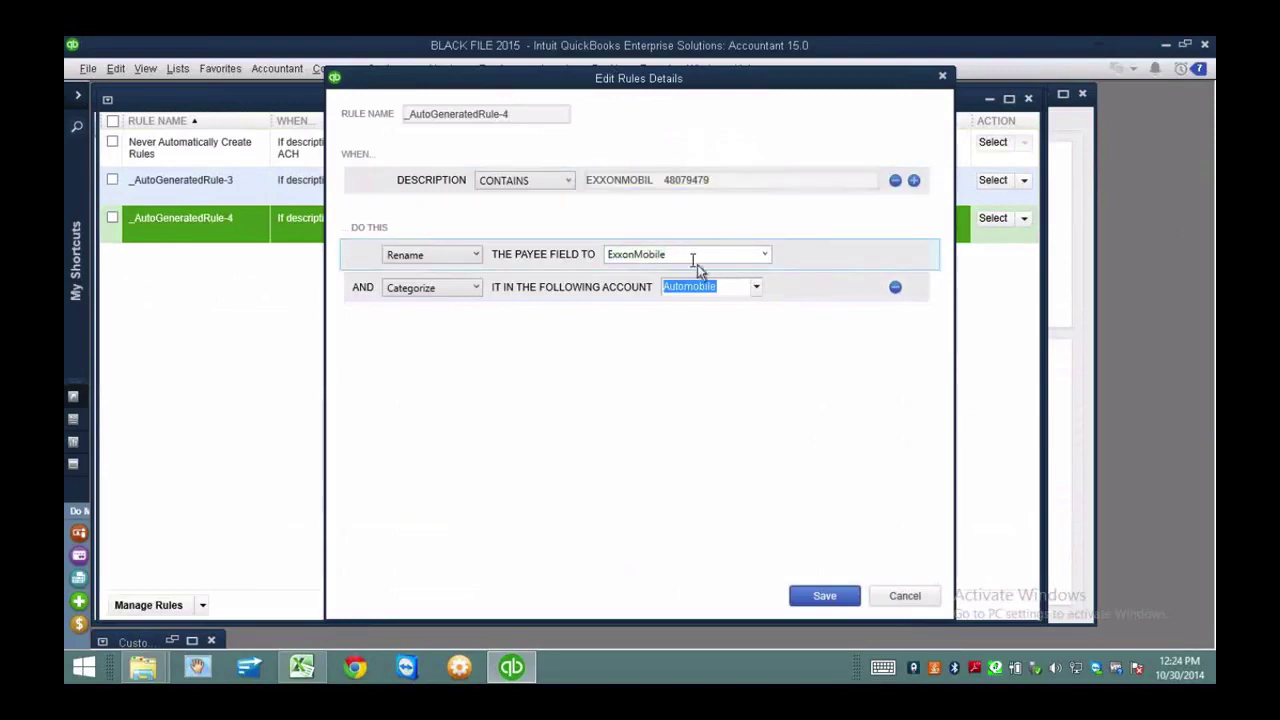
drag(662, 180, 768, 183)
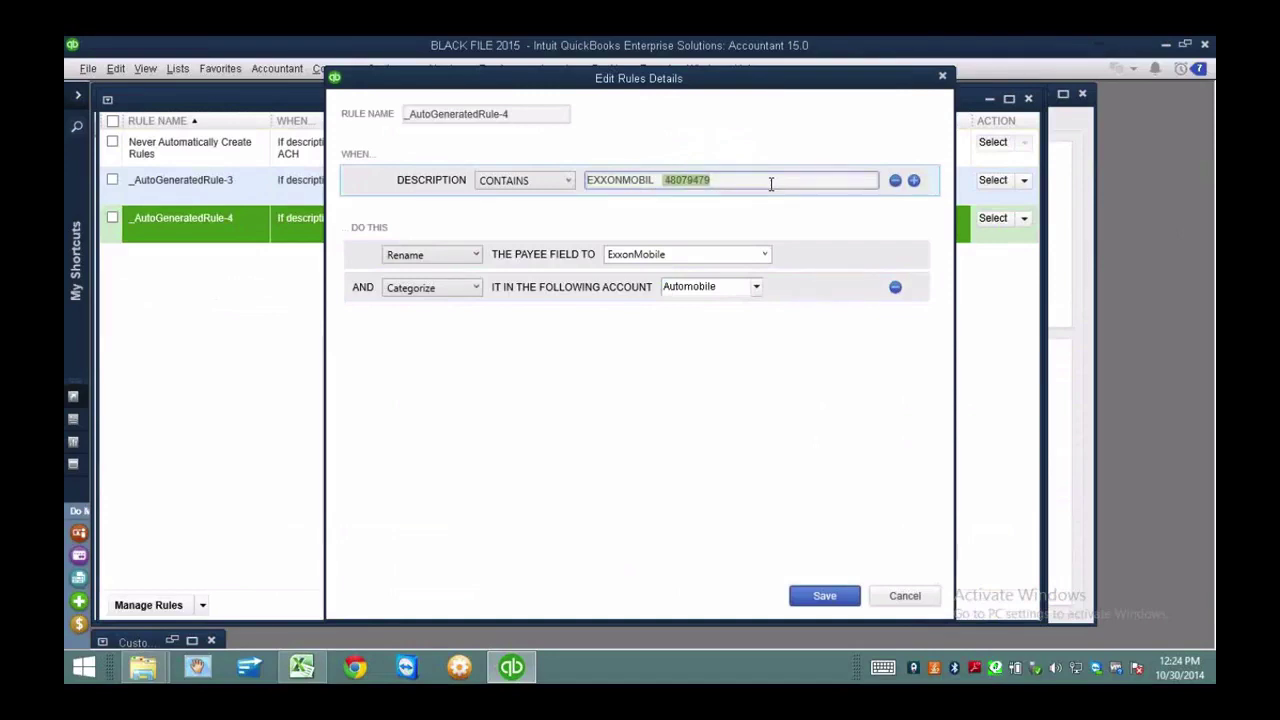
click(795, 180)
drag(654, 180, 762, 180)
key(Delete)
drag(627, 182, 799, 180)
key(Delete)
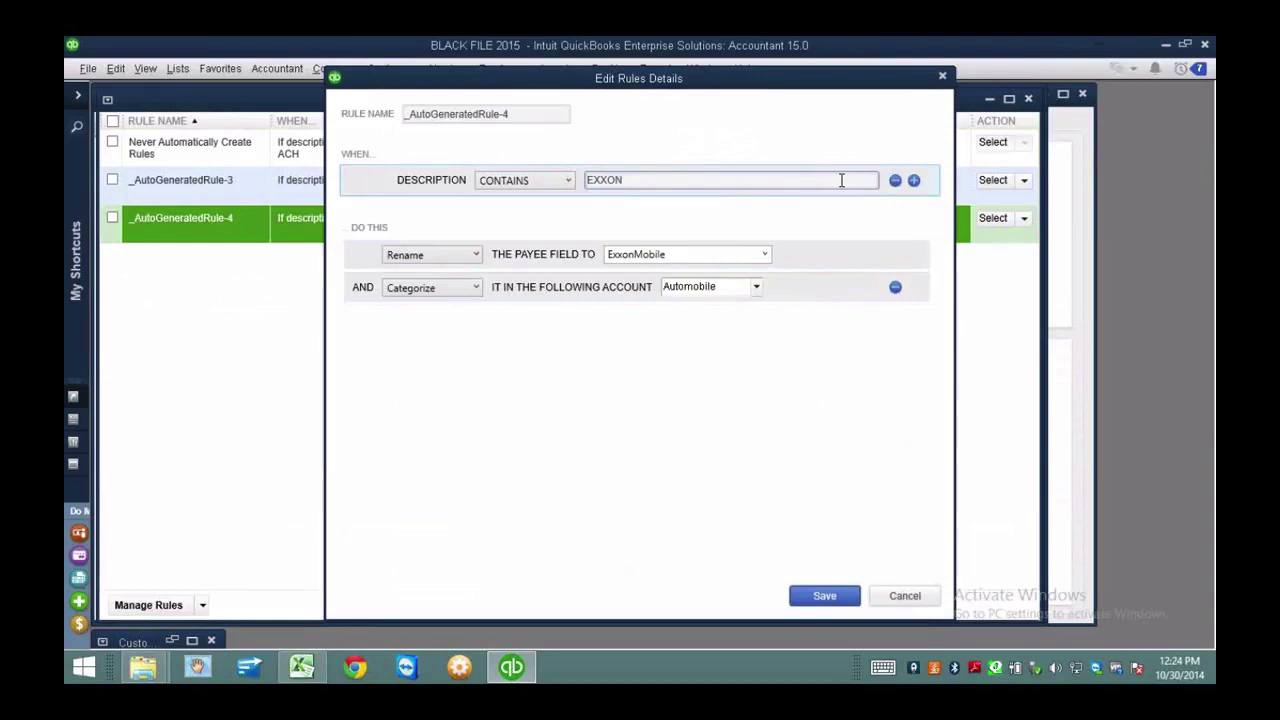
drag(573, 88, 716, 91)
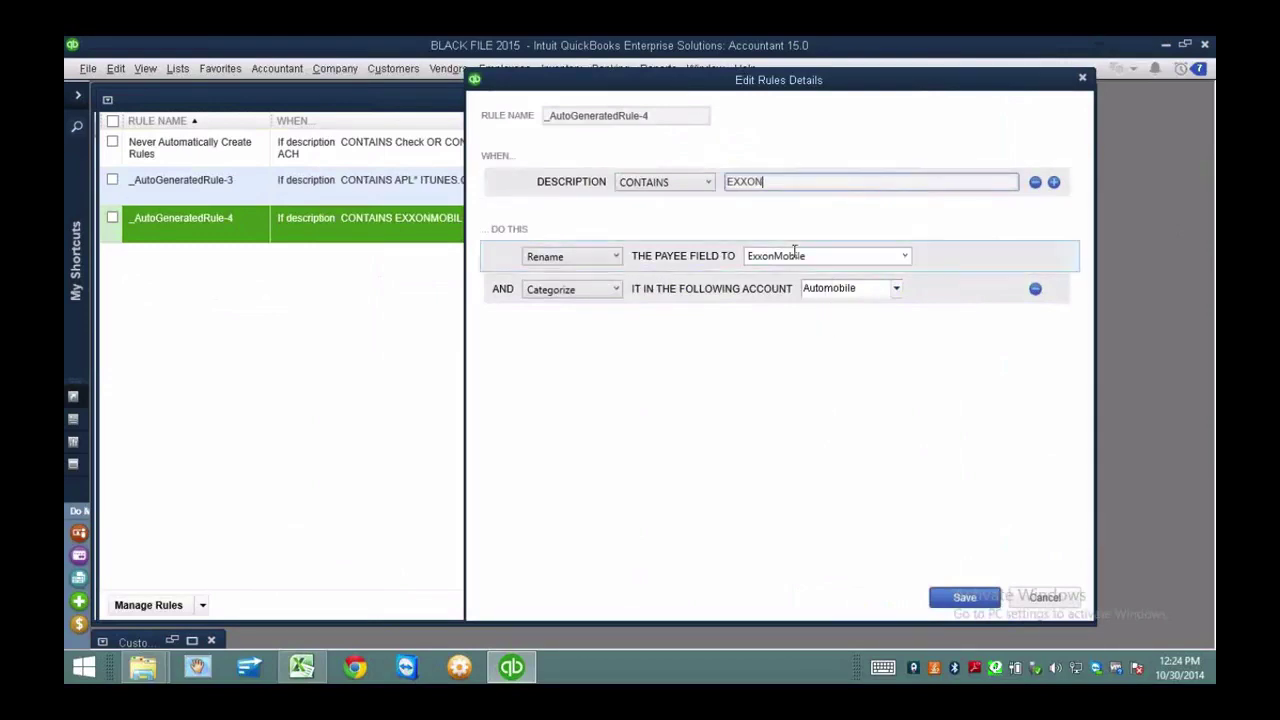
click(965, 599)
click(1028, 99)
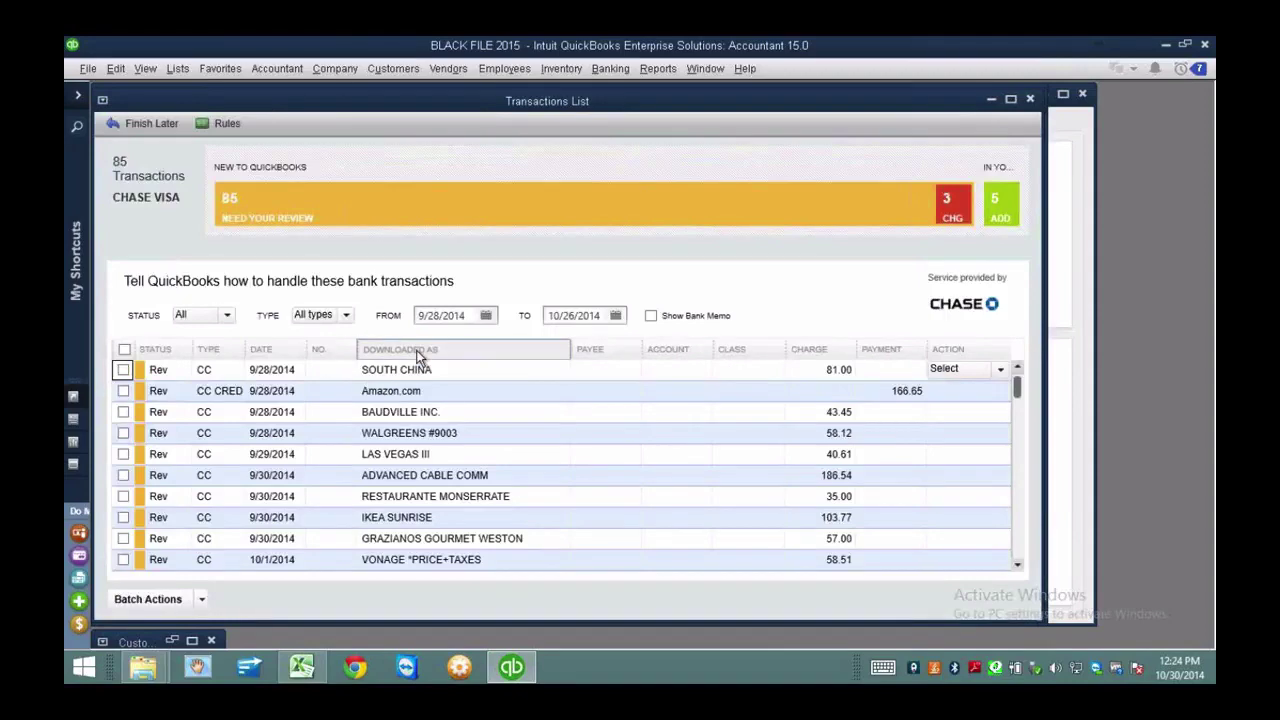
Sort the transactions by downloaded description and batch-add the marked ones, including the three EXXONMOBIL charges.
click(421, 350)
drag(1020, 395, 1020, 455)
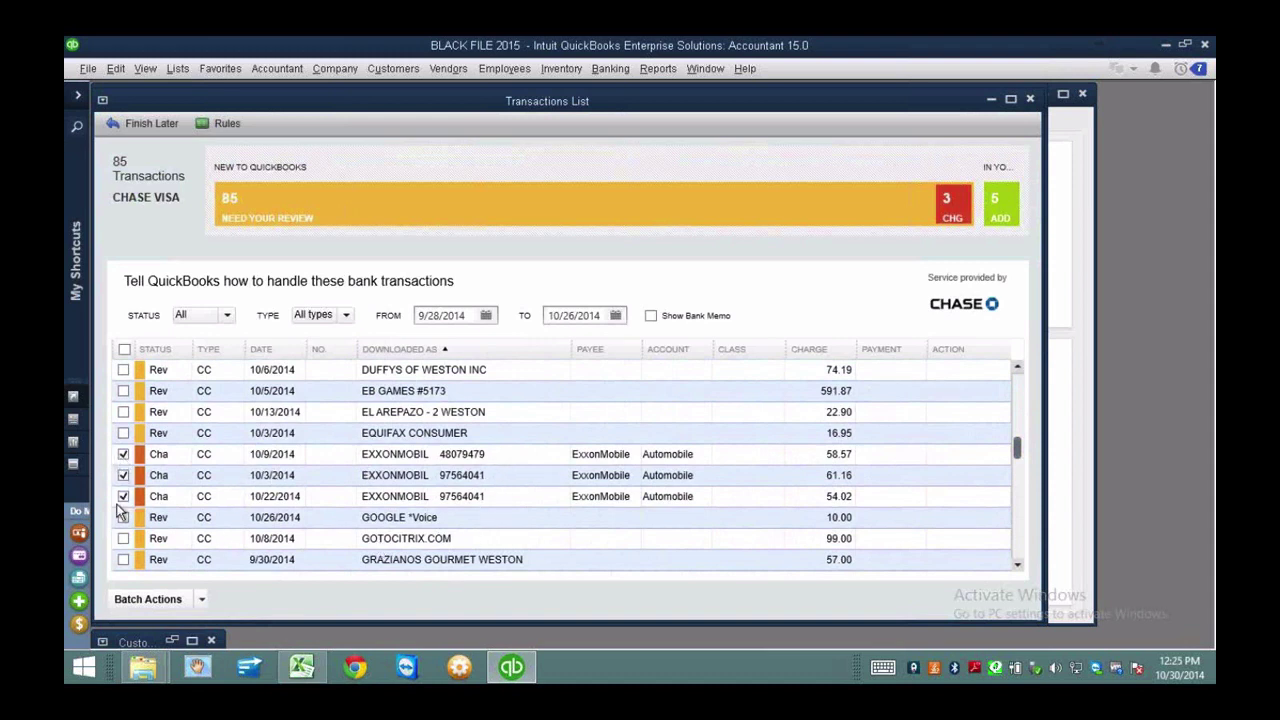
click(201, 599)
click(162, 616)
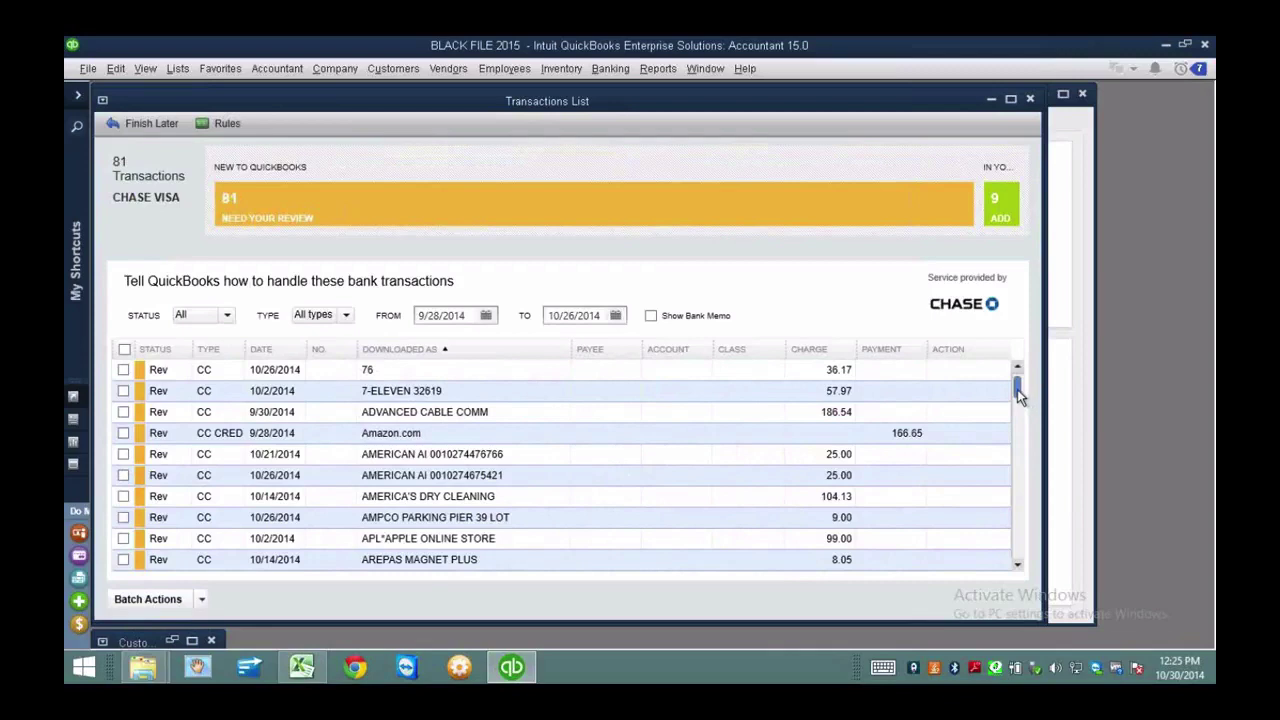
Locate the AMERICAN AI charges and start a new rule named ai for descriptions containing american.
scroll(1018, 396, down, 1)
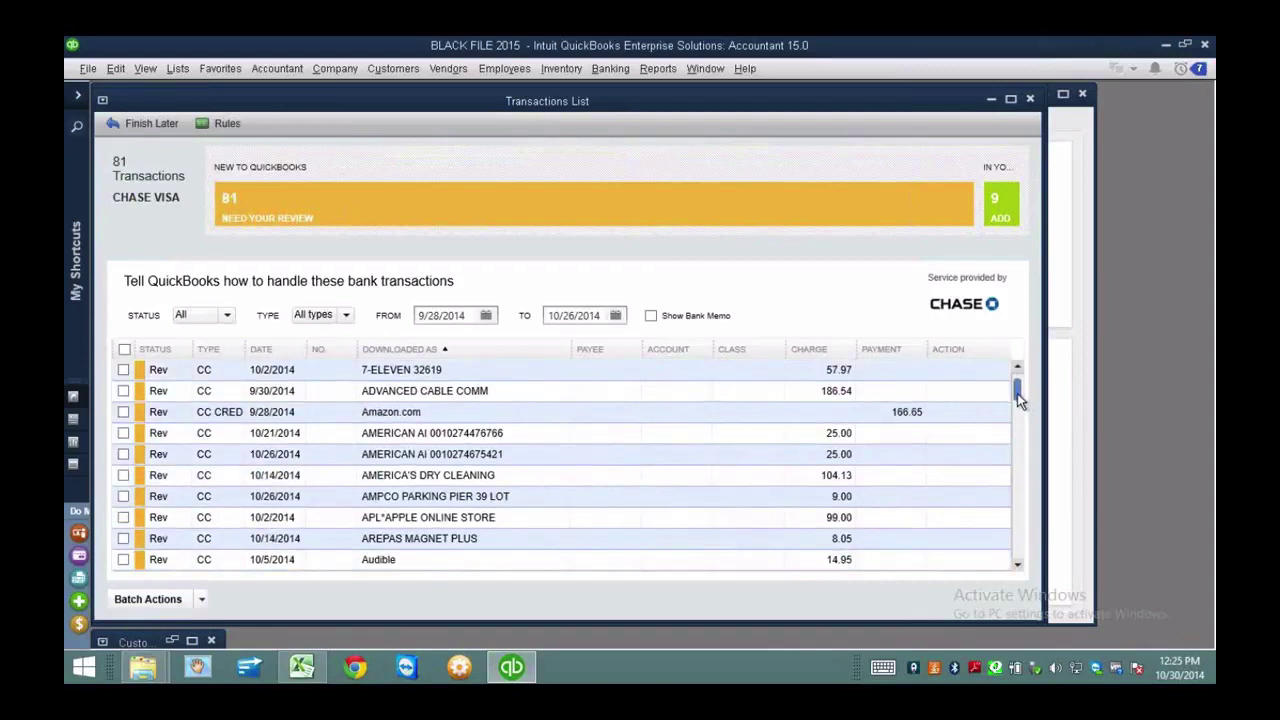
click(438, 437)
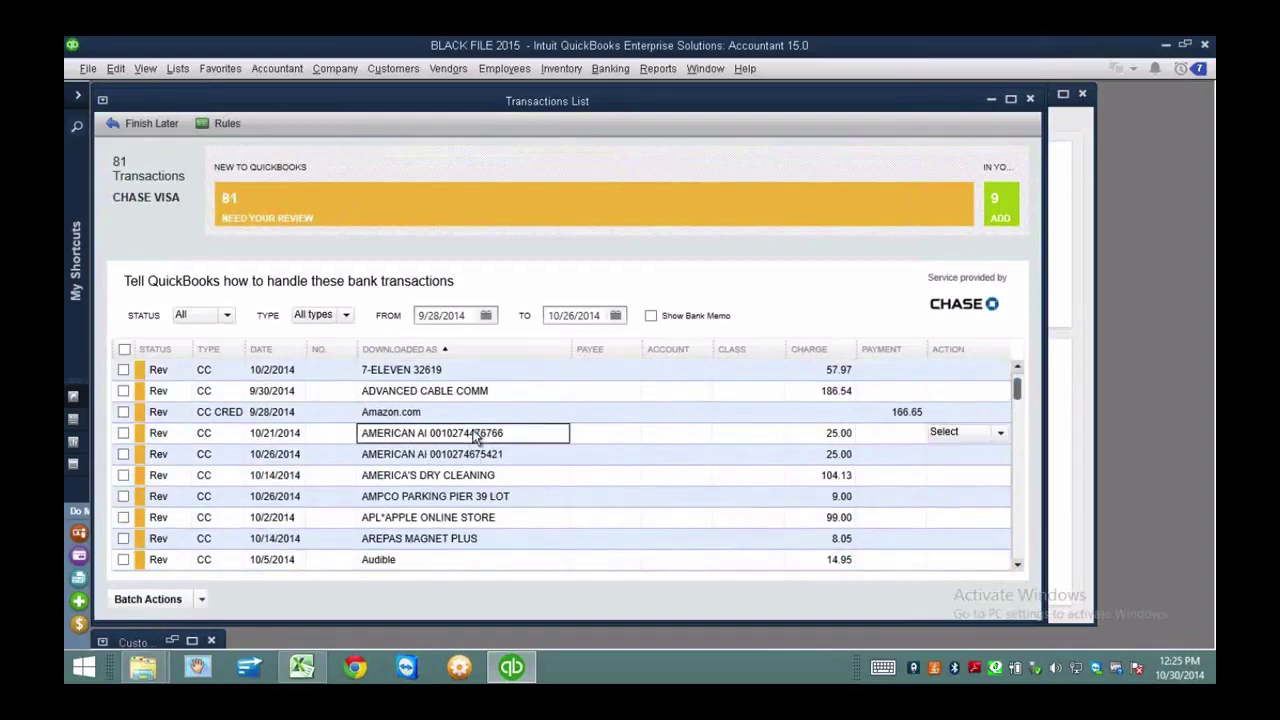
click(217, 124)
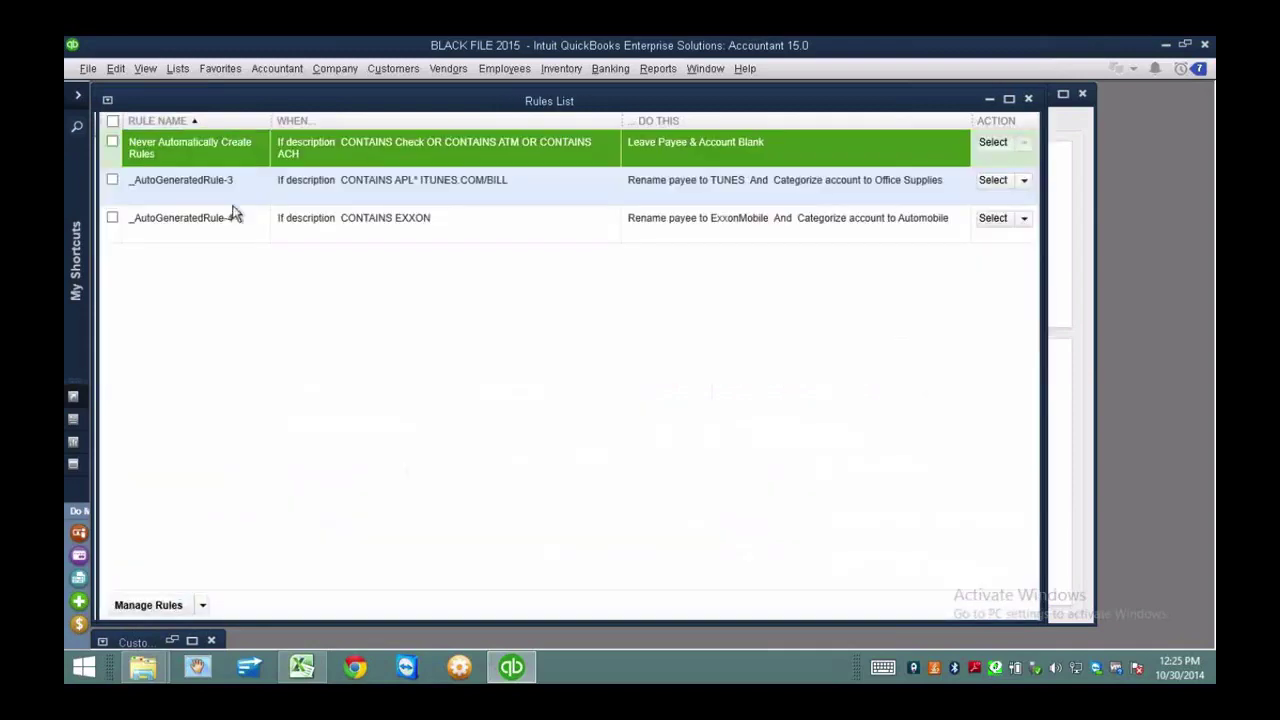
click(198, 606)
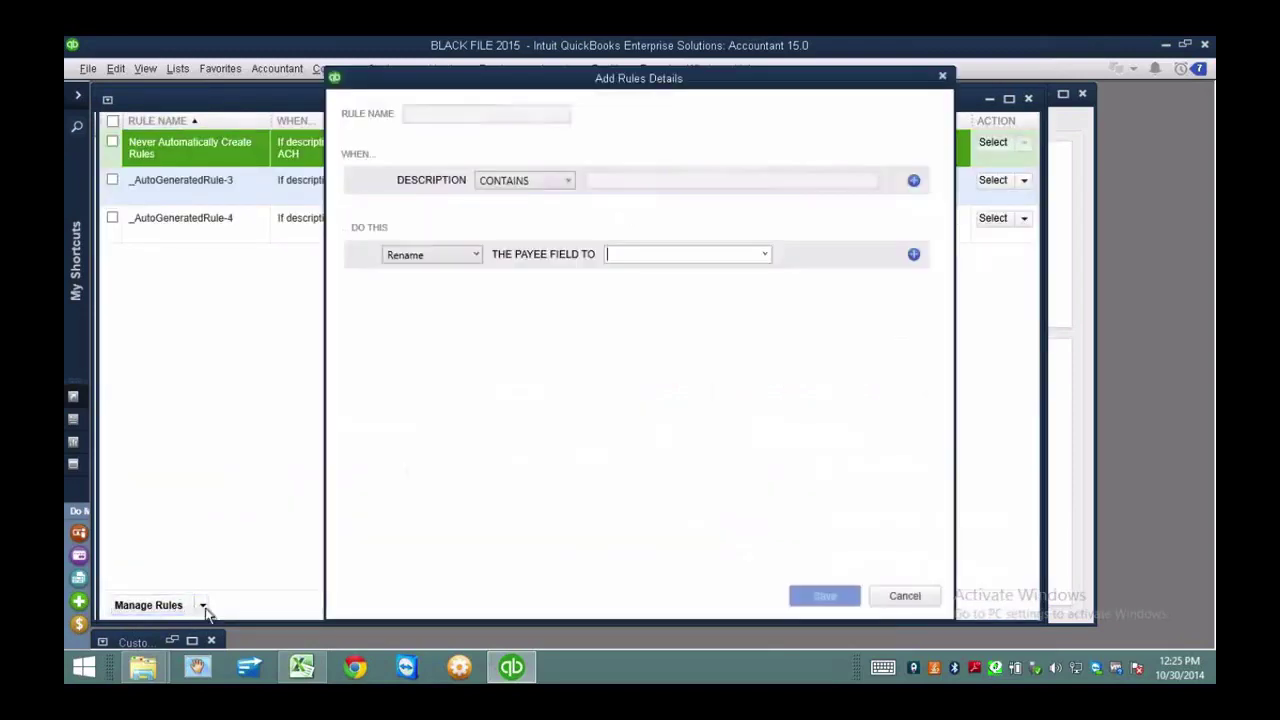
text(ai)
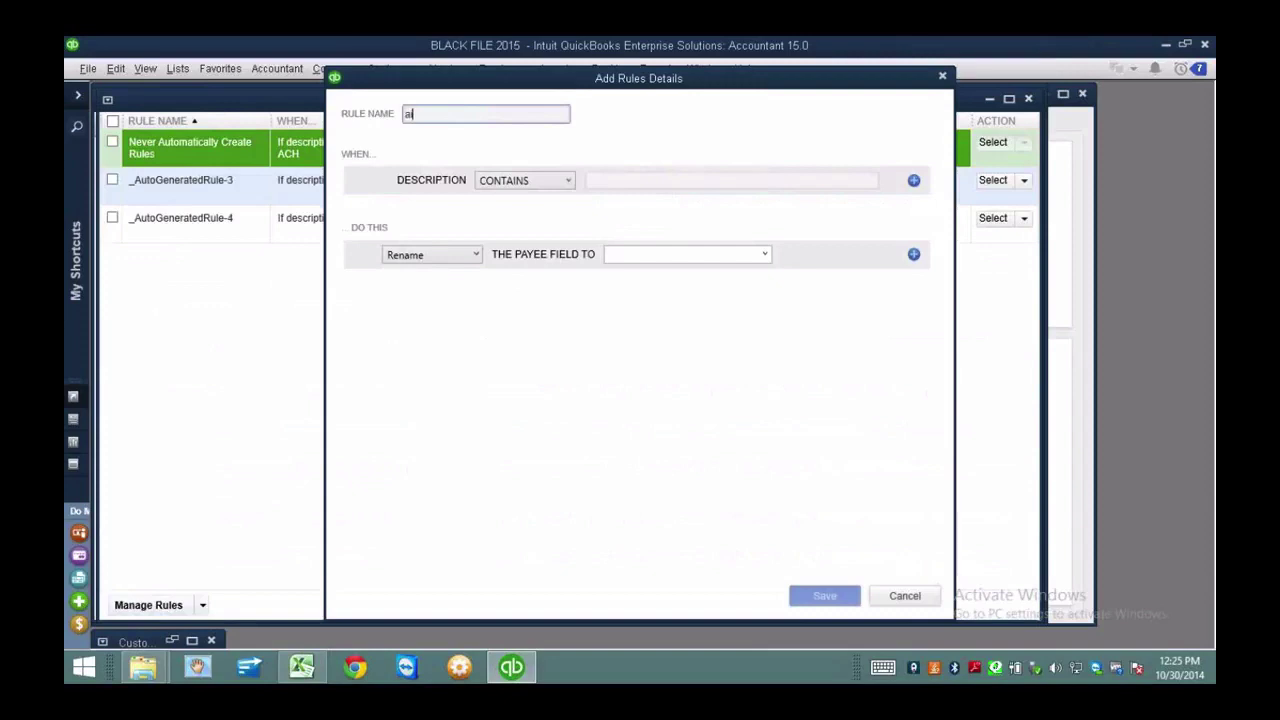
click(626, 180)
text(american)
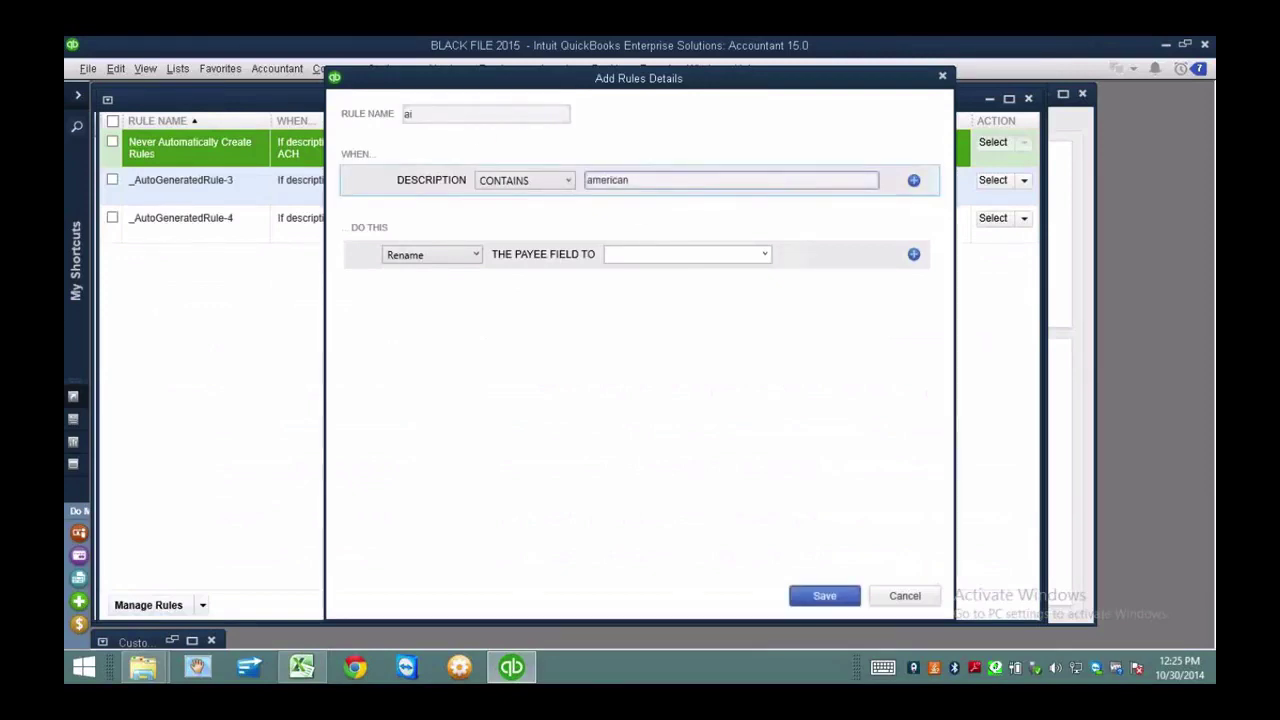
Try to set the payee of the new ai rule to the vendor Ai.
click(646, 258)
text(ai)
key(Tab)
key(Return)
click(645, 265)
click(609, 360)
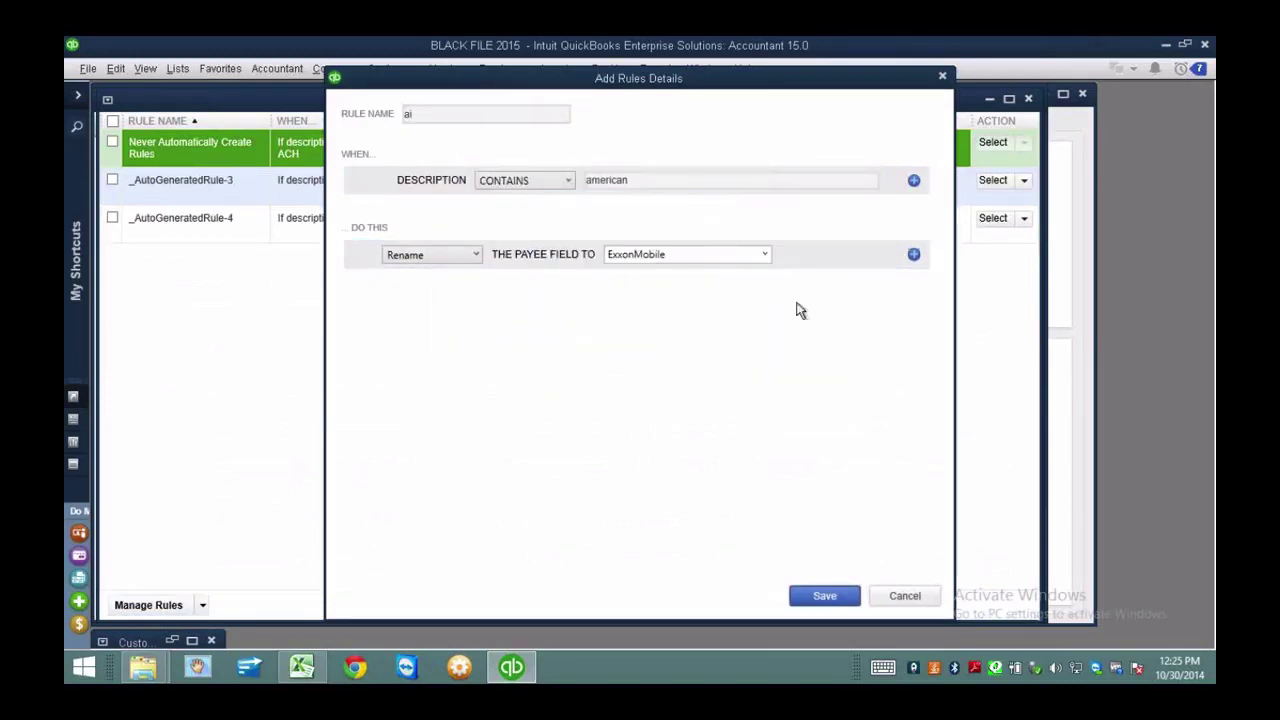
click(674, 258)
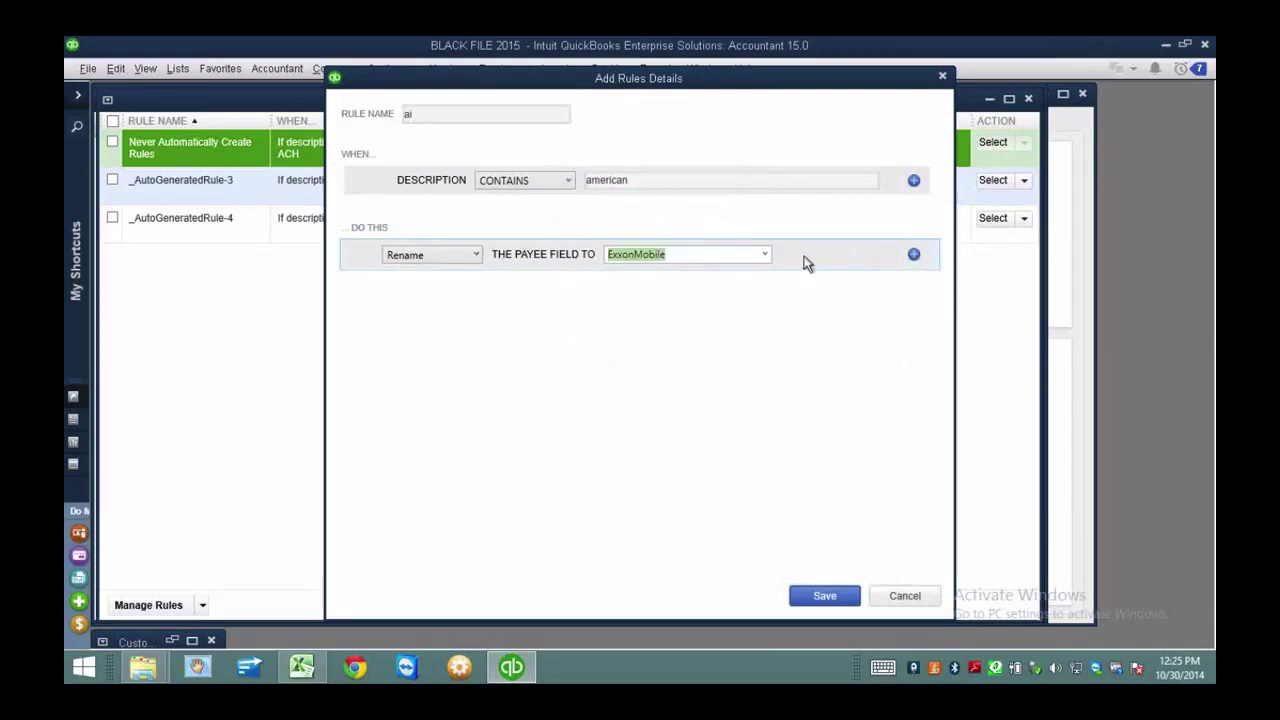
click(765, 254)
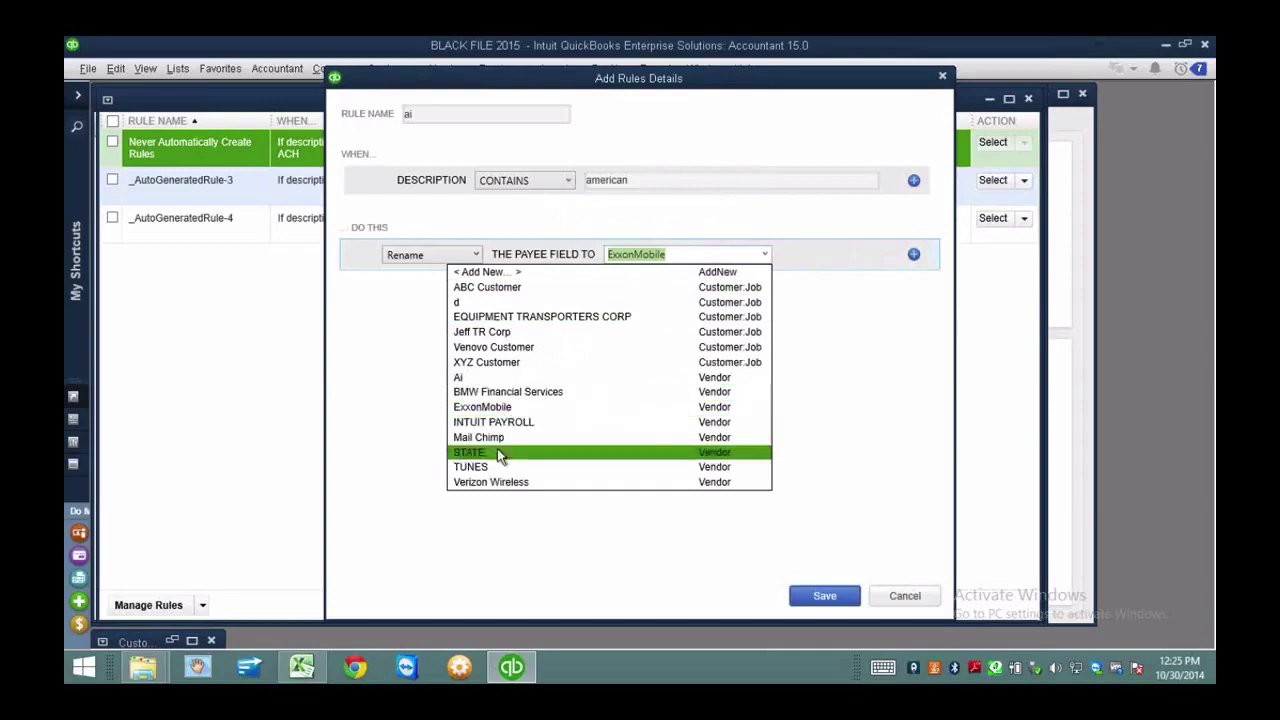
click(500, 483)
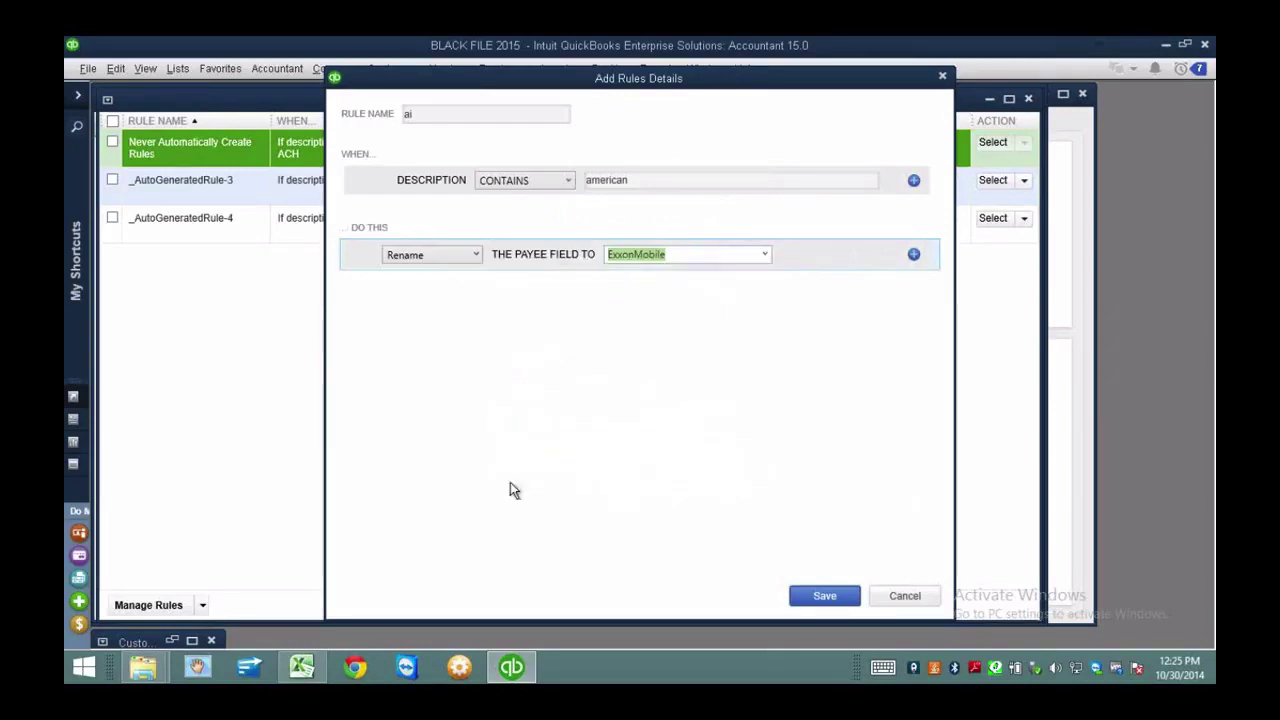
Add a second action to the ai rule that categorizes matching transactions to the Travel account.
click(914, 256)
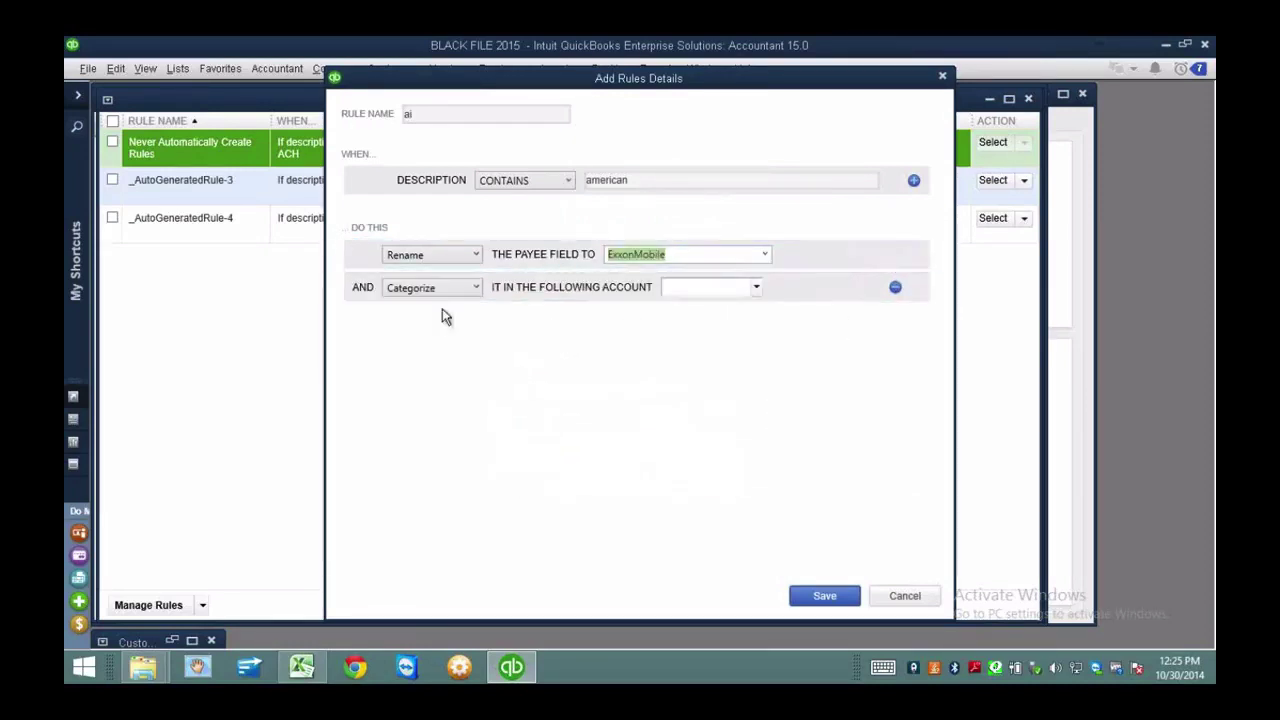
click(714, 289)
text(Travel)
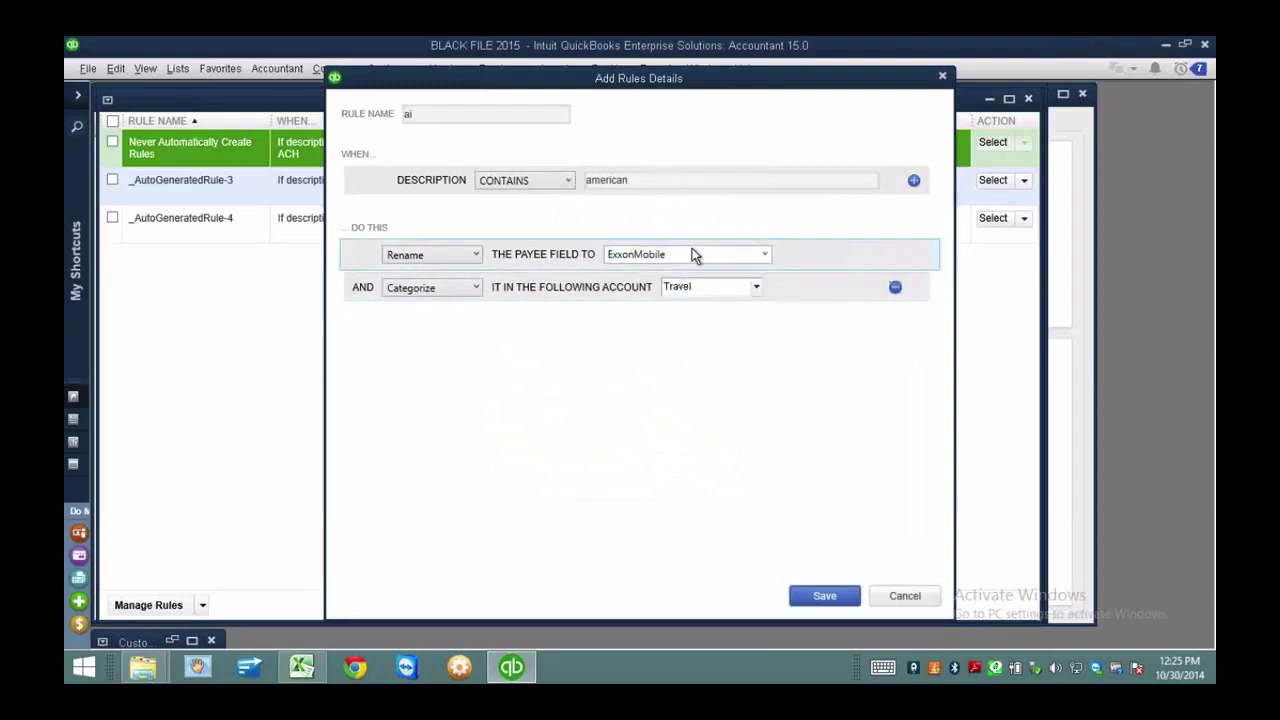
Add AMERICAN AIRLINES as a new vendor from the ai rule's payee setting and save the rule.
click(700, 254)
click(765, 255)
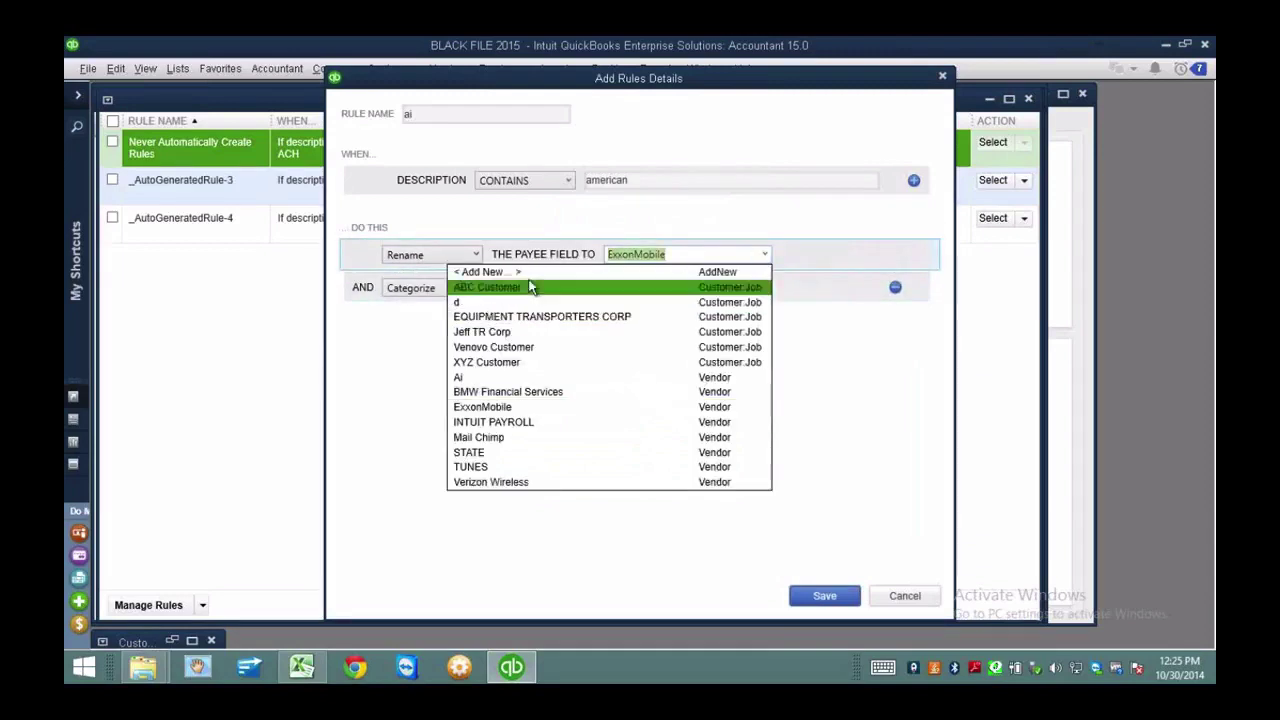
key(Delete)
text(AM)
key(Delete)
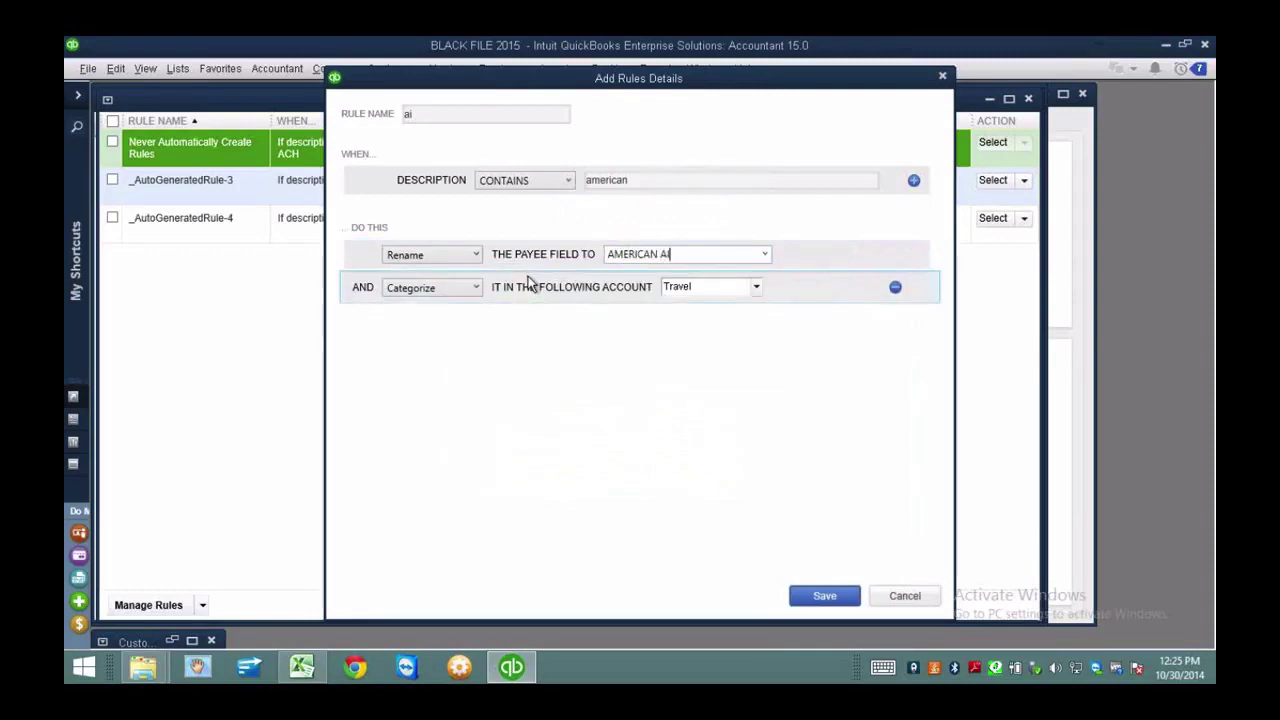
text(ERICAN AIRLINE)
click(533, 284)
click(531, 306)
click(616, 265)
click(612, 355)
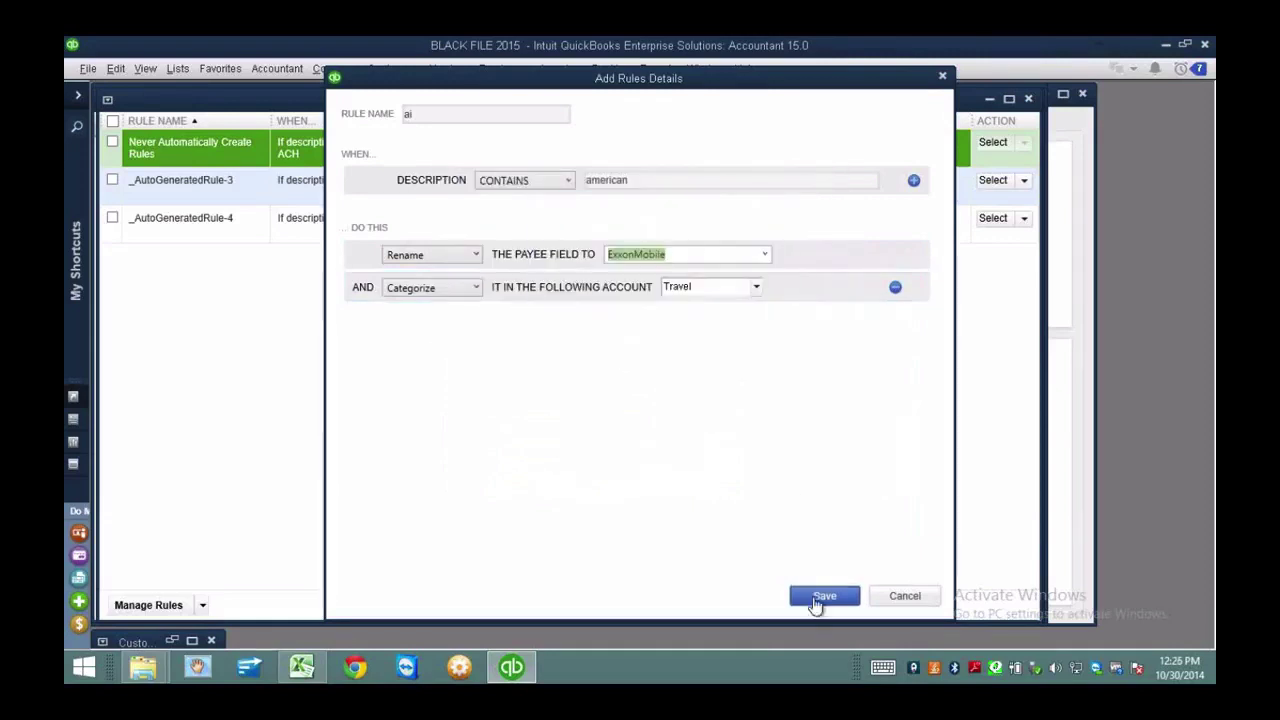
click(816, 600)
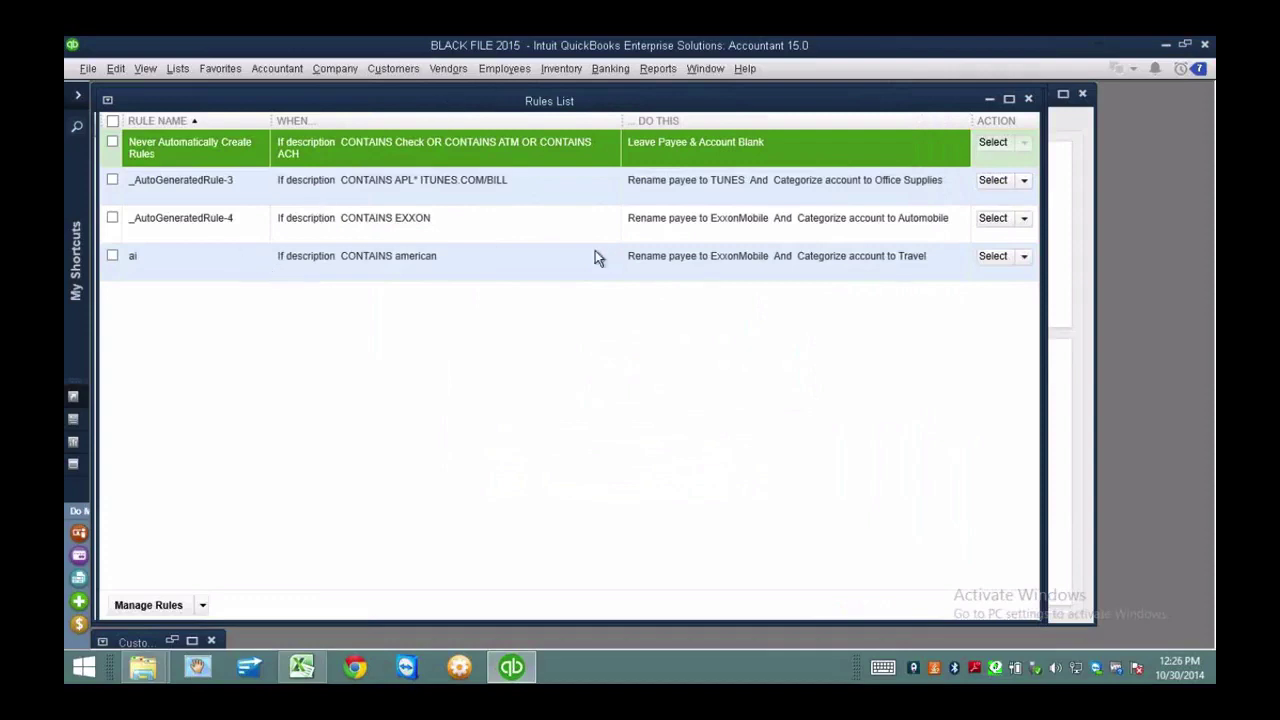
Edit the saved ai rule to rename the payee to AMERICAN AIRLINES and save it.
click(403, 262)
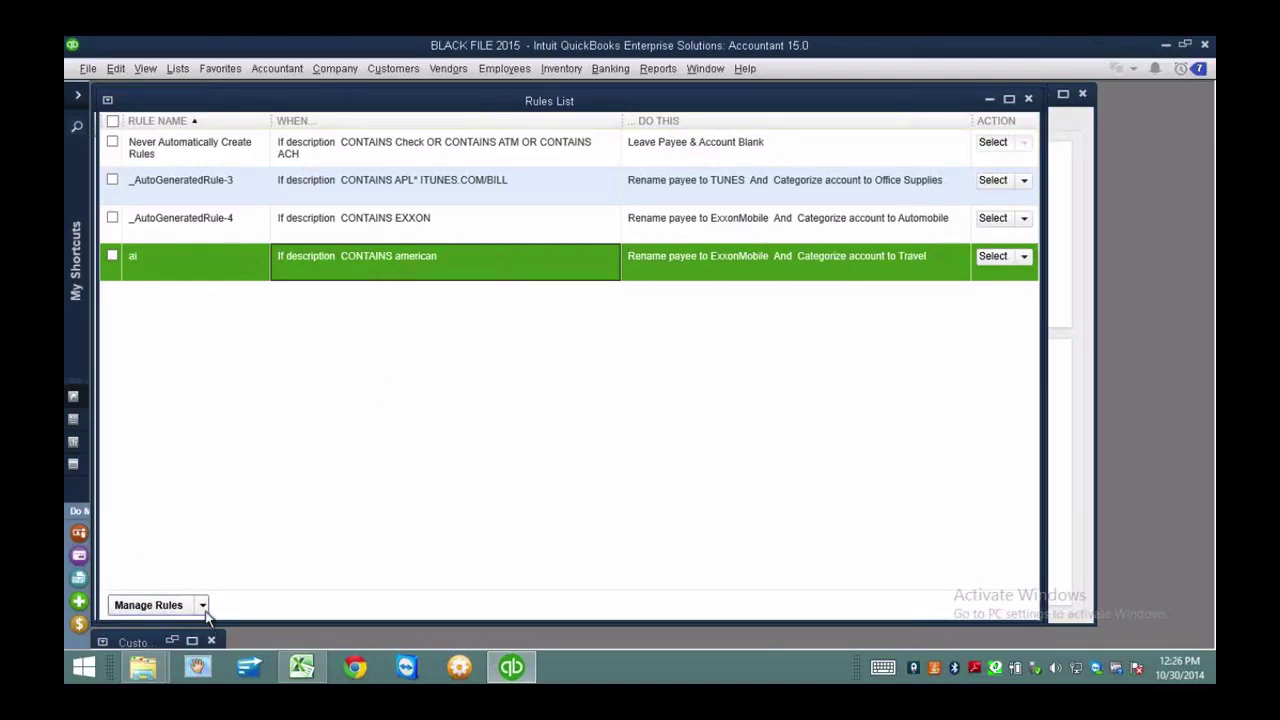
click(993, 258)
click(993, 293)
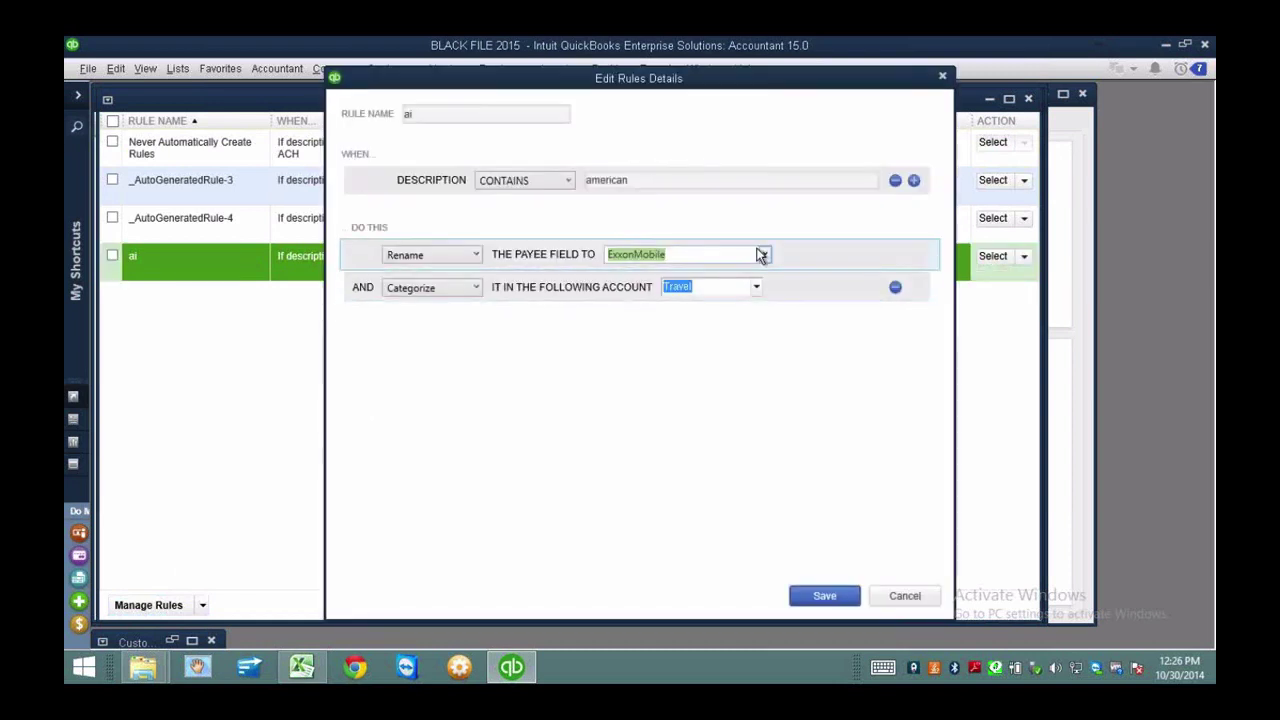
click(765, 254)
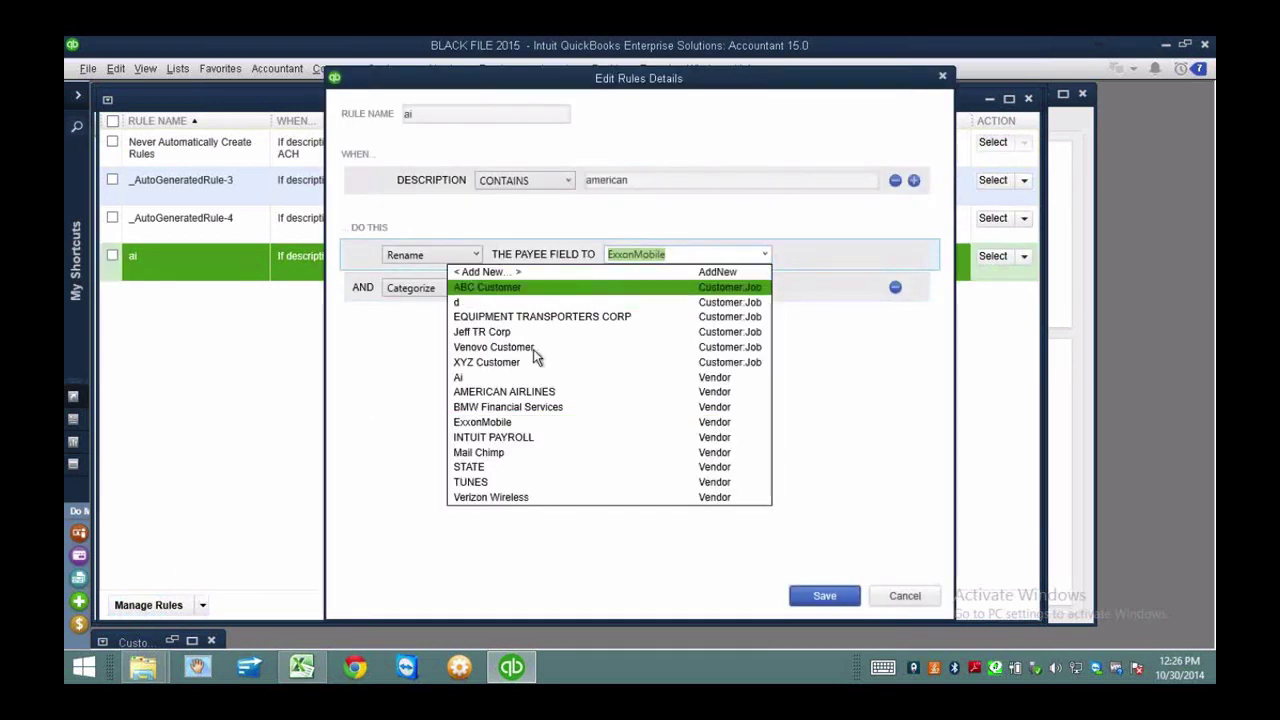
click(527, 391)
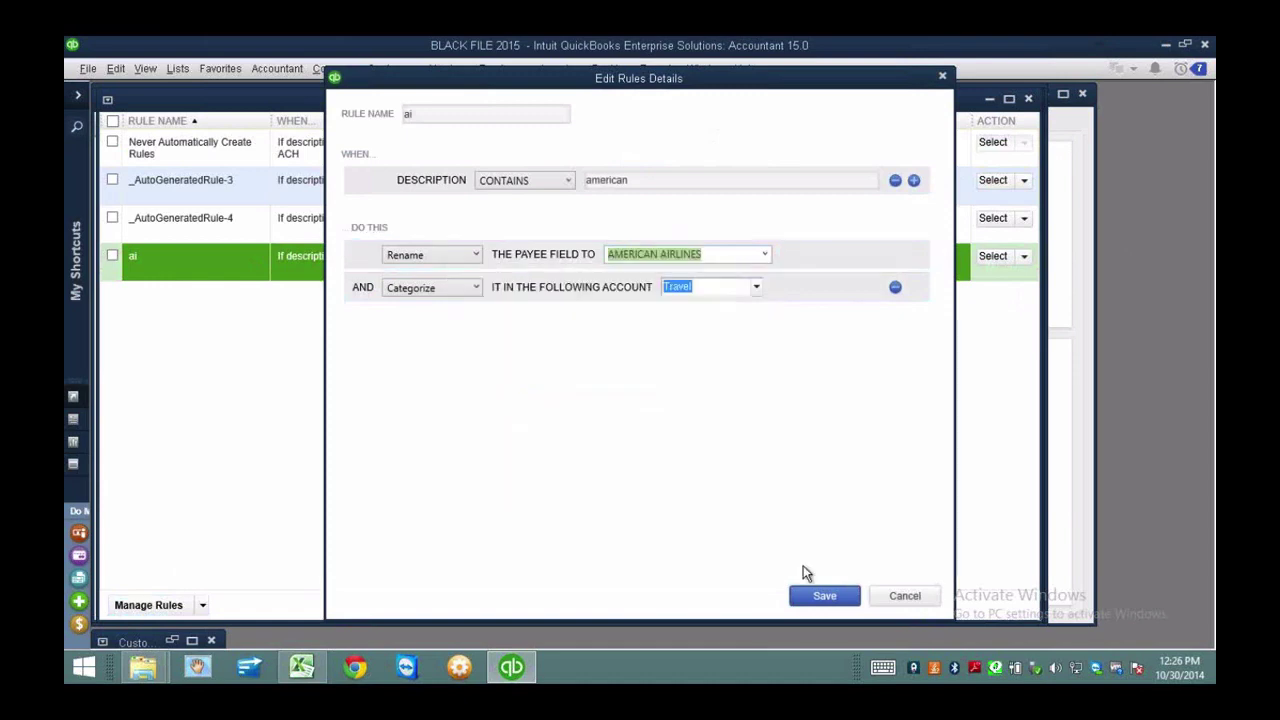
click(816, 598)
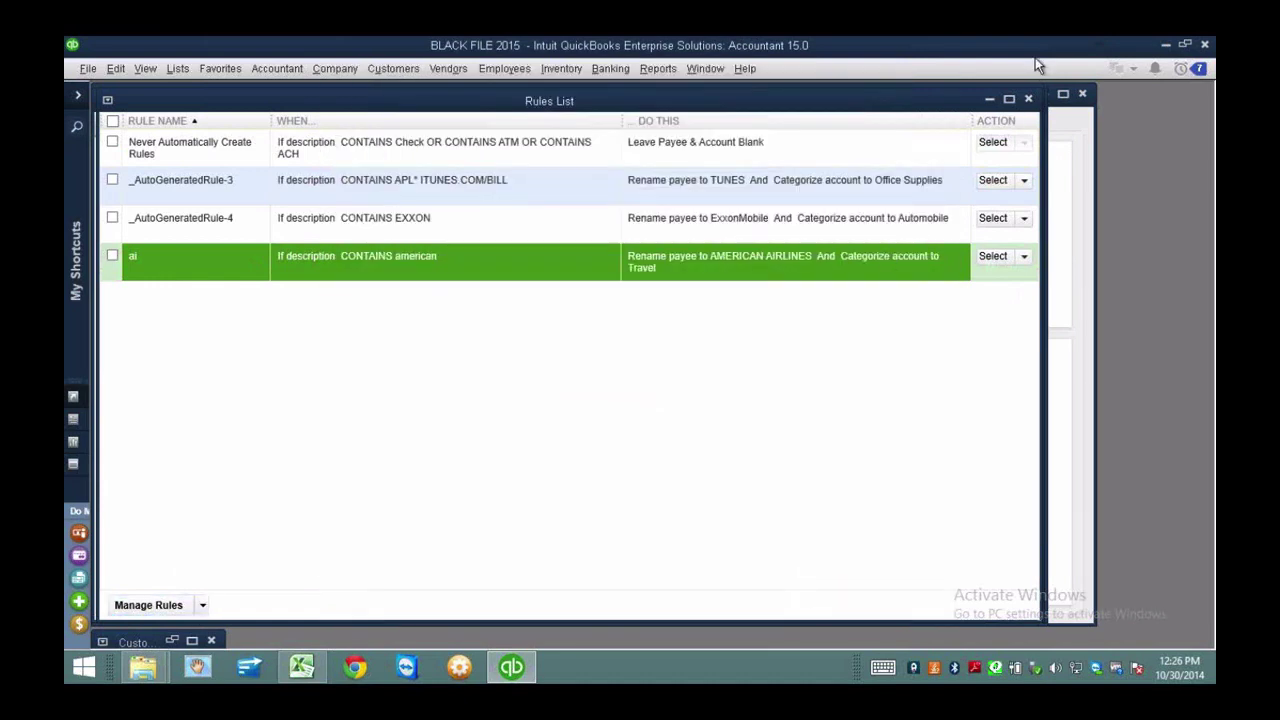
Return to the transactions list, show only those changed by rules, and open the batch actions for the selected AMERICAN AI charges.
click(1028, 98)
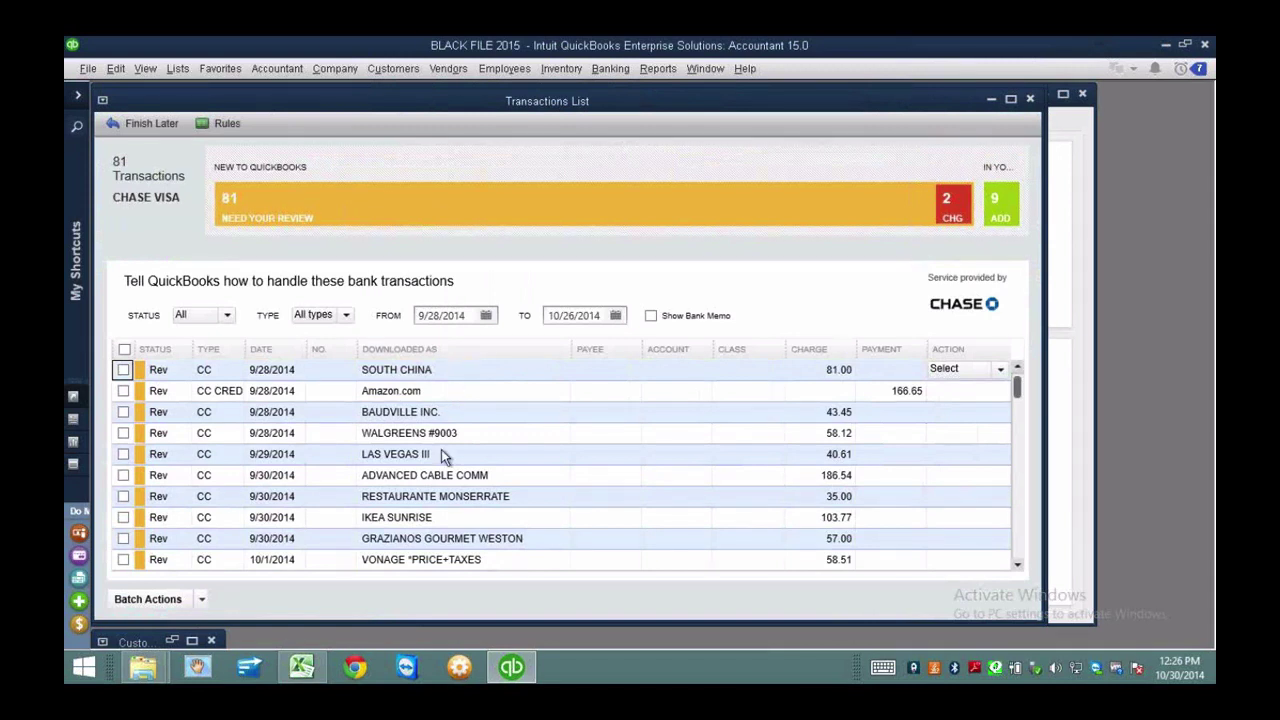
click(952, 205)
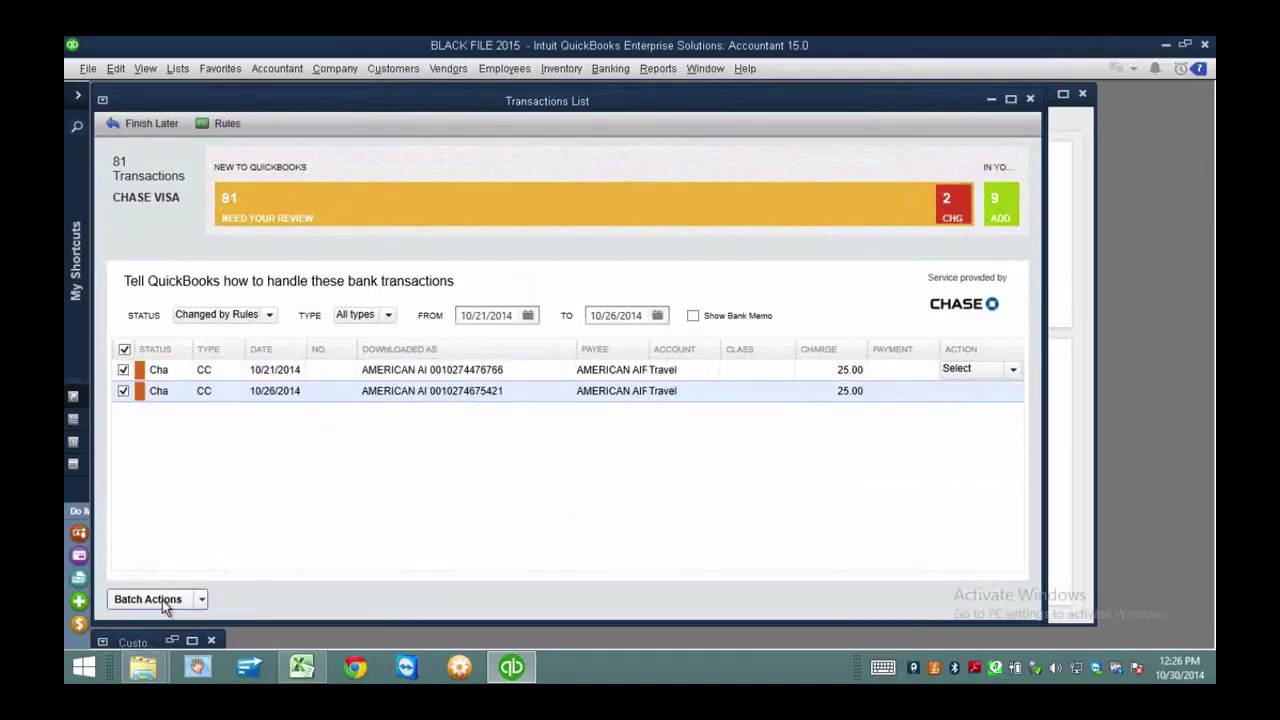
click(201, 599)
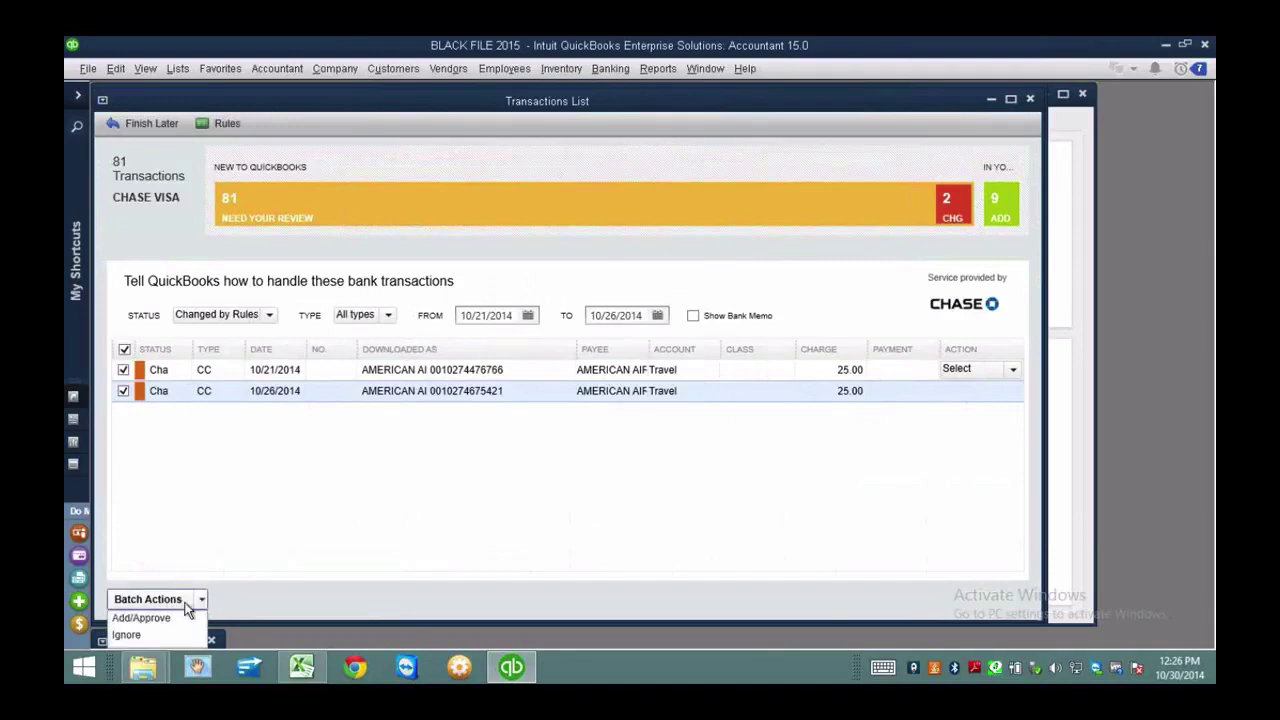